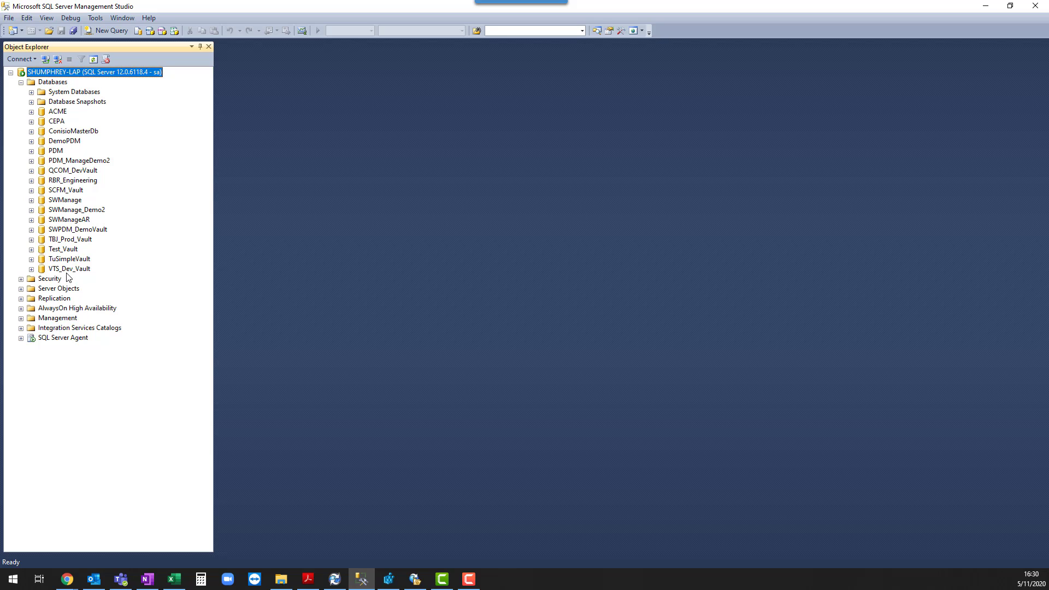
Step: Expand the Test_Vault database down to the triggers of its dbo.Projects table and select OnUpdateProjectTrigger
{"action": "left_click", "coordinate": [68, 252]}
{"action": "left_click", "coordinate": [31, 249]}
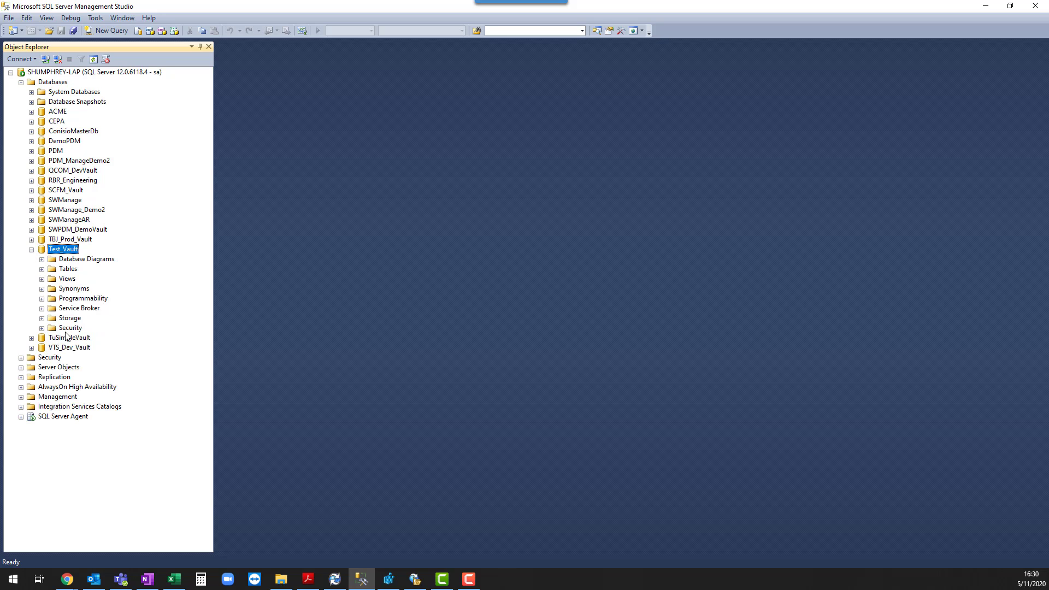
{"action": "left_click", "coordinate": [42, 269]}
{"action": "left_click_drag", "start_coordinate": [209, 158], "coordinate": [214, 362]}
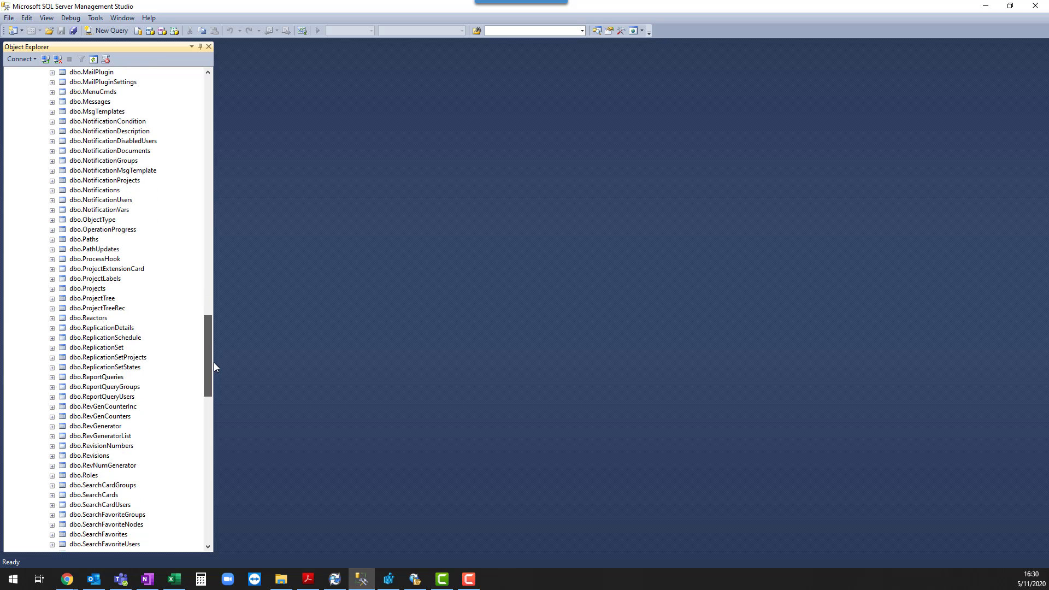
{"action": "left_click", "coordinate": [90, 289]}
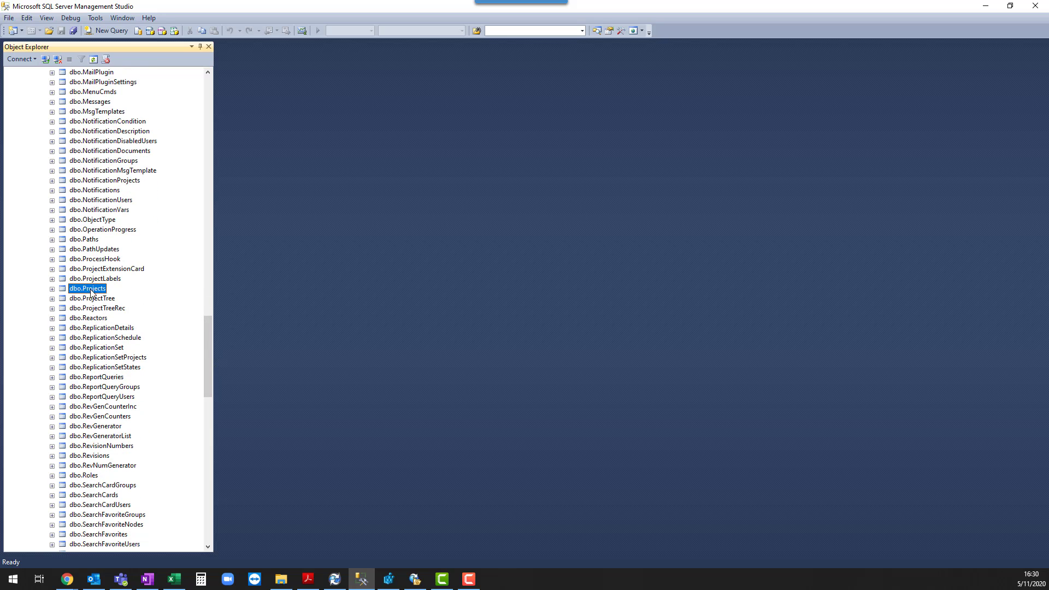
{"action": "left_click", "coordinate": [52, 289]}
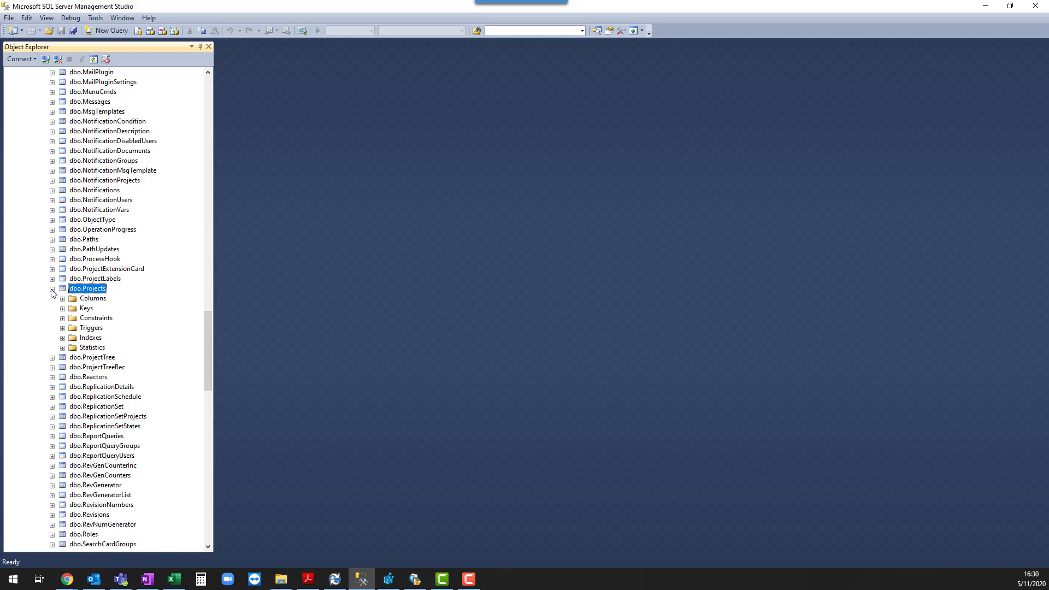
{"action": "left_click", "coordinate": [63, 328]}
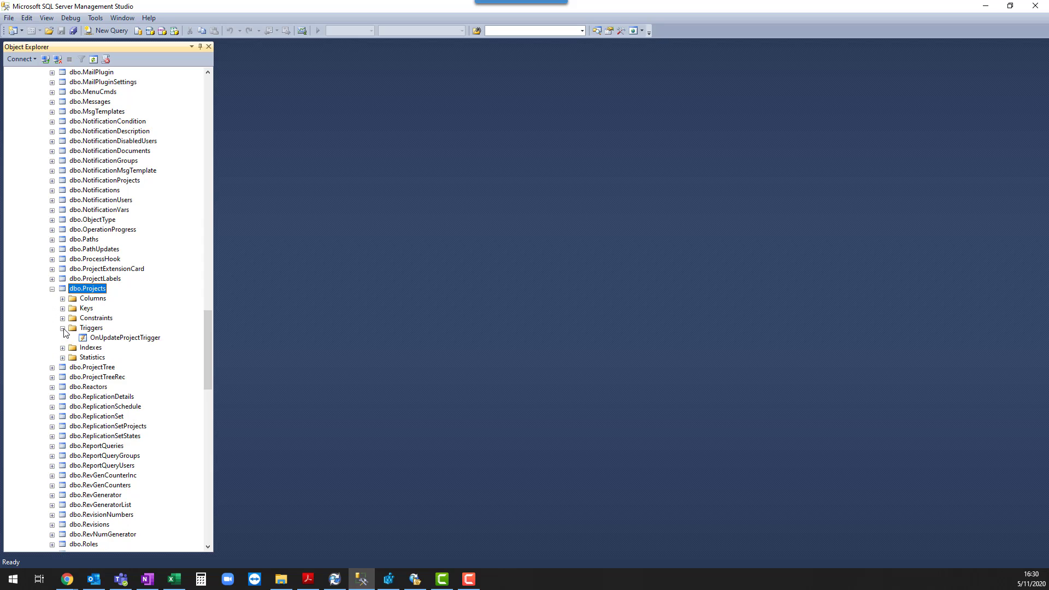
{"action": "left_click", "coordinate": [129, 339]}
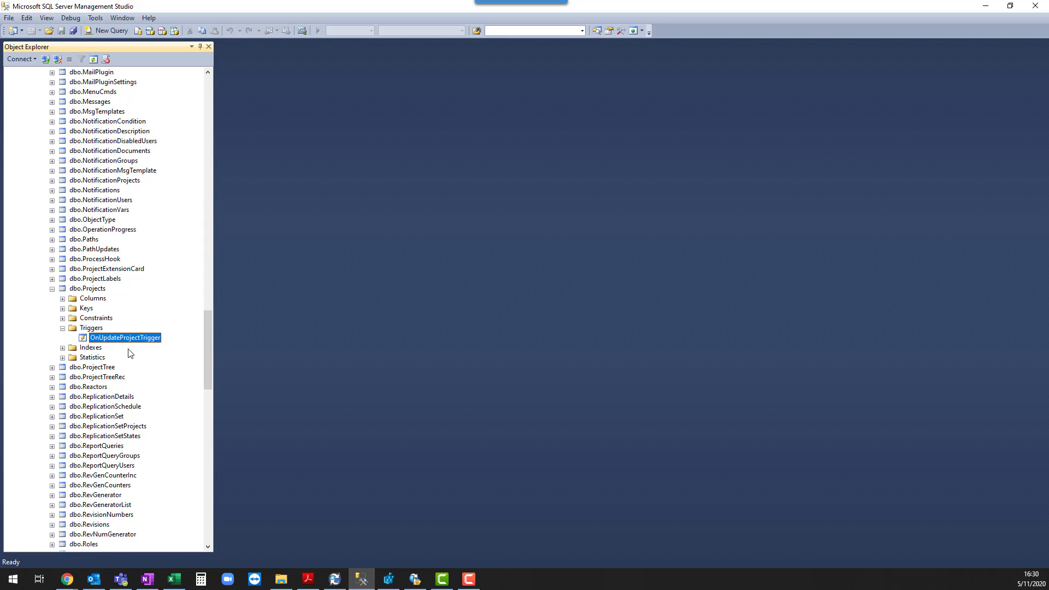
Step: Disable the OnUpdateProjectTrigger trigger of the dbo.Projects table and dismiss the result dialog
{"action": "key", "text": "alt+Tab"}
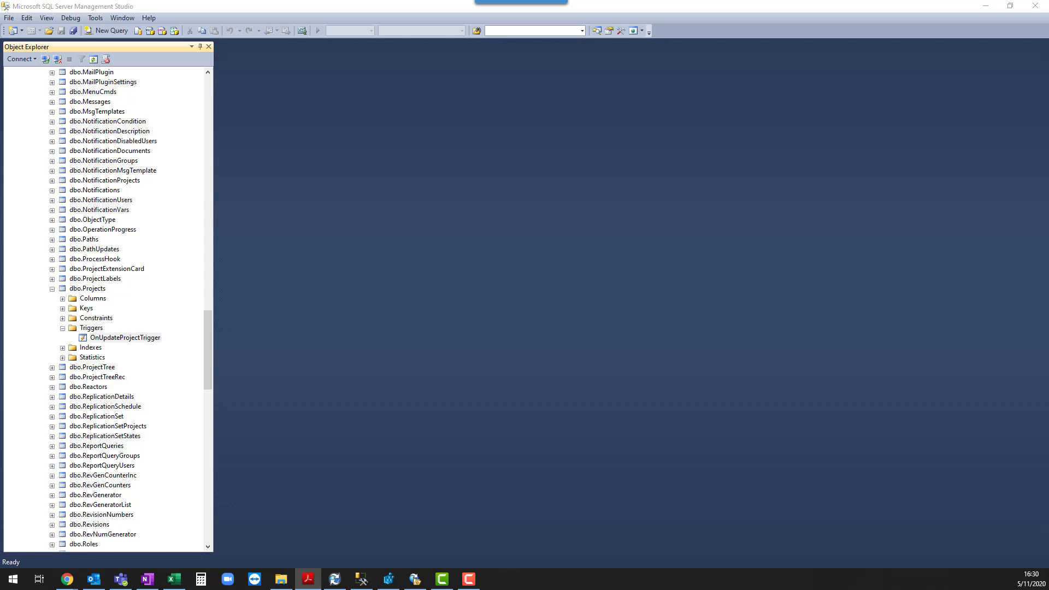
{"action": "left_click", "coordinate": [103, 338]}
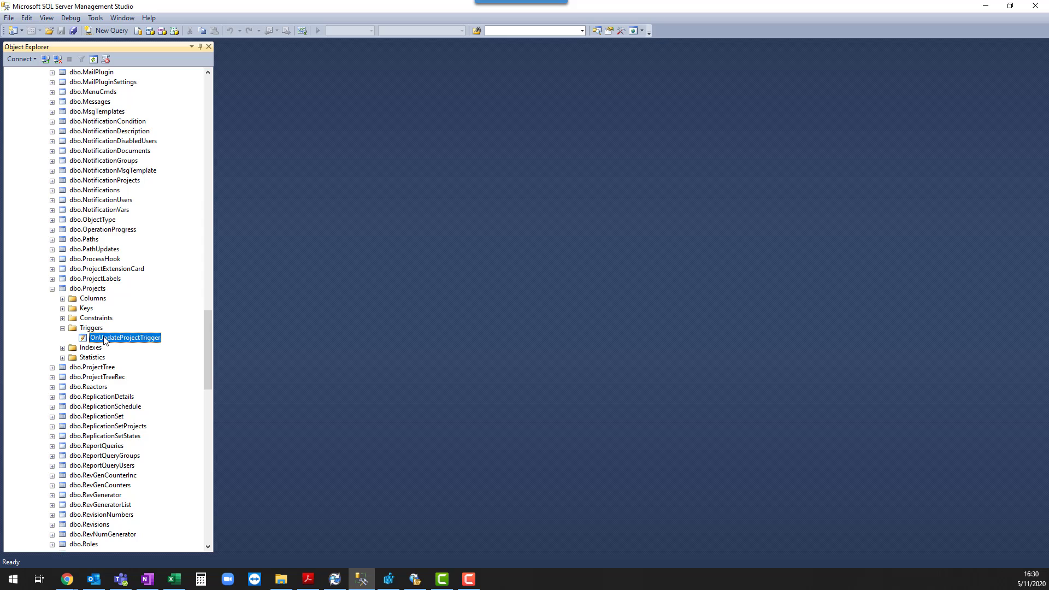
{"action": "right_click", "coordinate": [106, 339]}
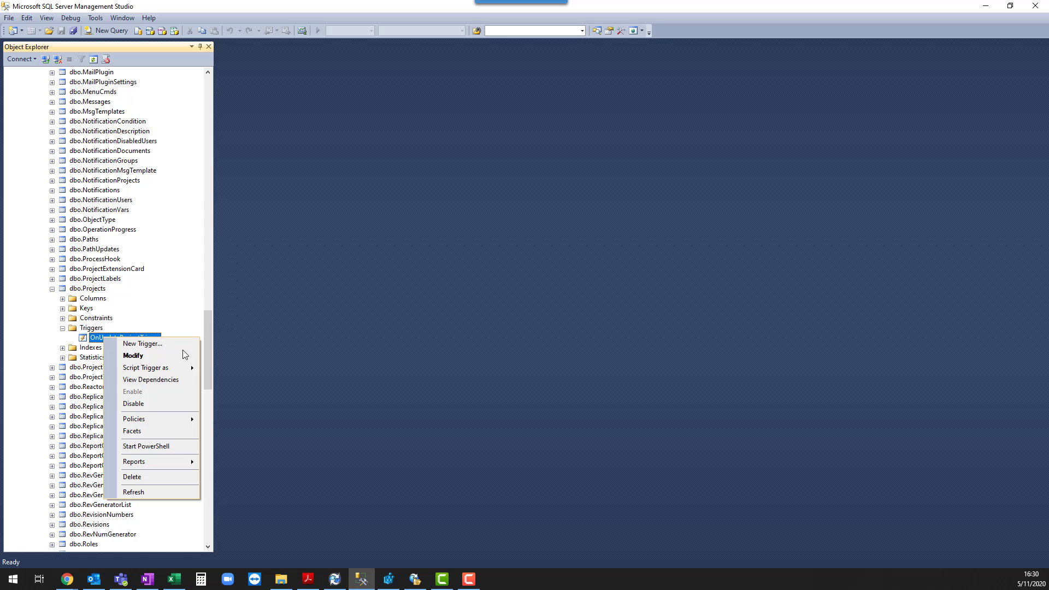
{"action": "left_click", "coordinate": [157, 404]}
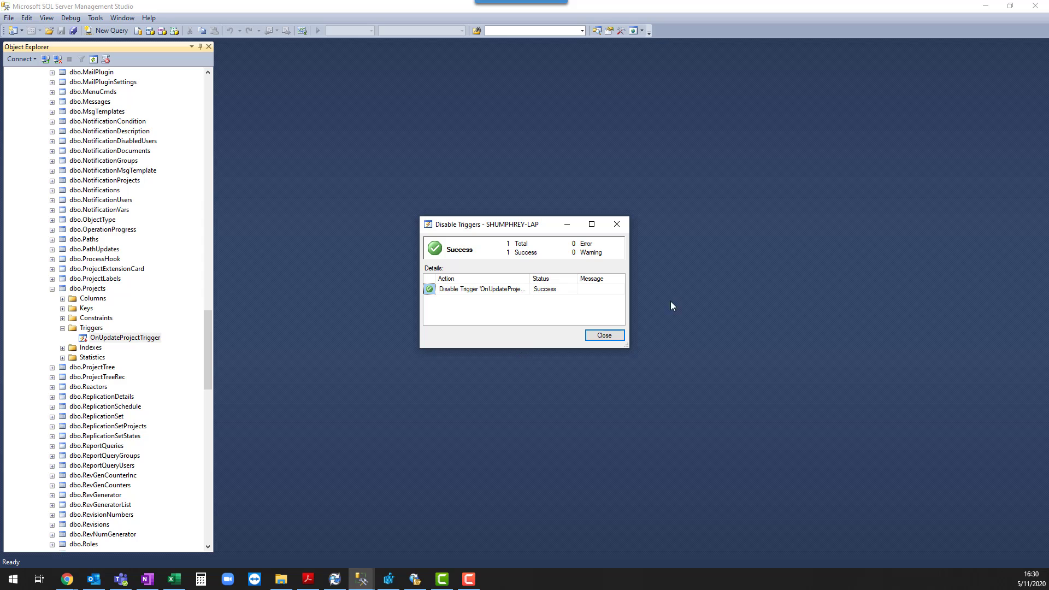
{"action": "left_click", "coordinate": [604, 335]}
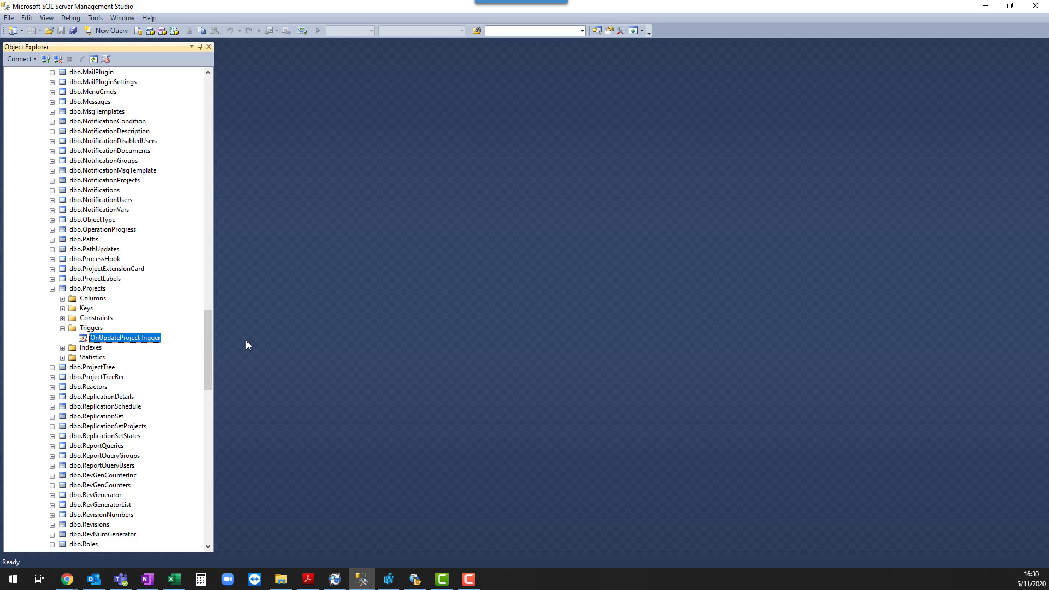
Step: Open the top 200 rows of the dbo.Projects table for editing
{"action": "scroll", "coordinate": [209, 328], "scroll_direction": "up", "scroll_amount": 1}
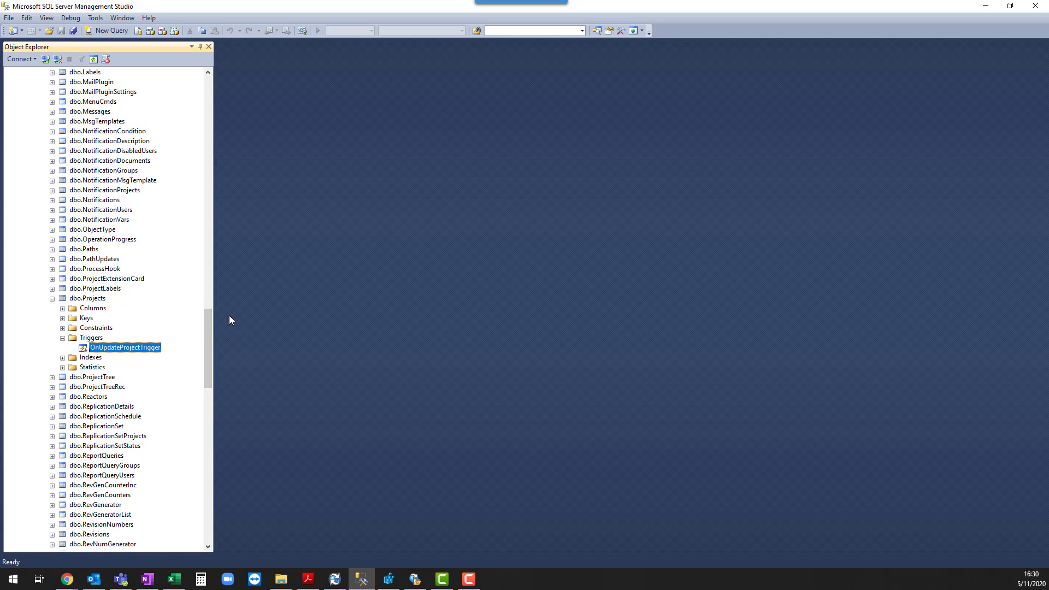
{"action": "left_click_drag", "start_coordinate": [211, 331], "coordinate": [210, 320]}
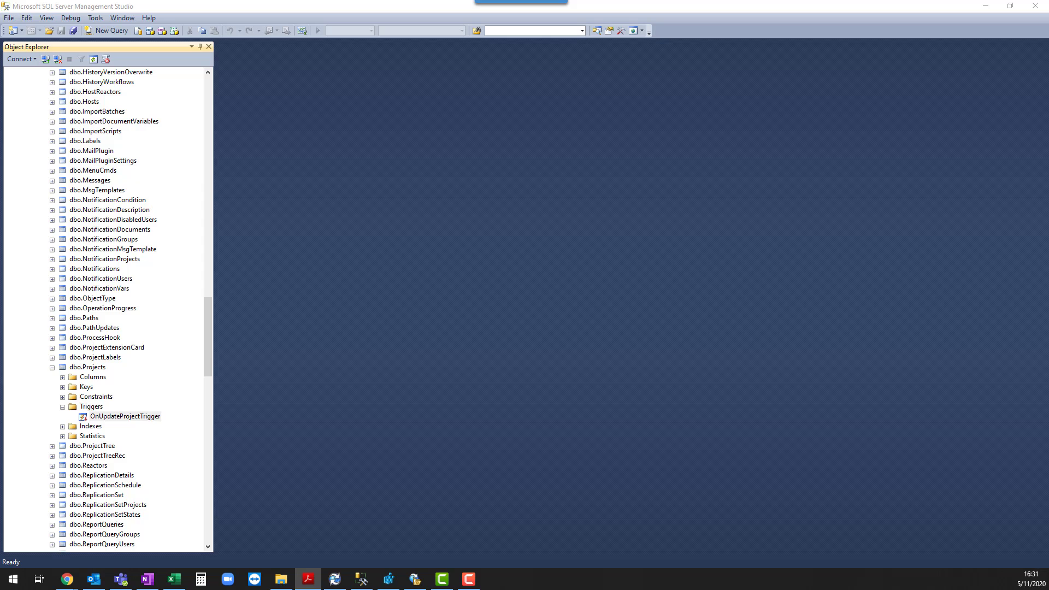
{"action": "left_click", "coordinate": [89, 367]}
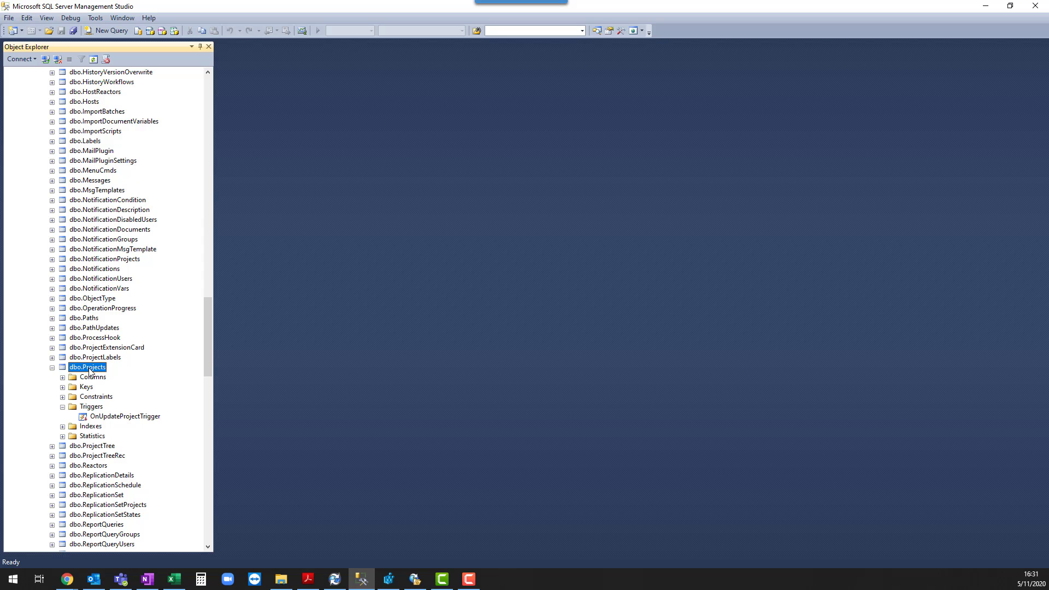
{"action": "right_click", "coordinate": [91, 371]}
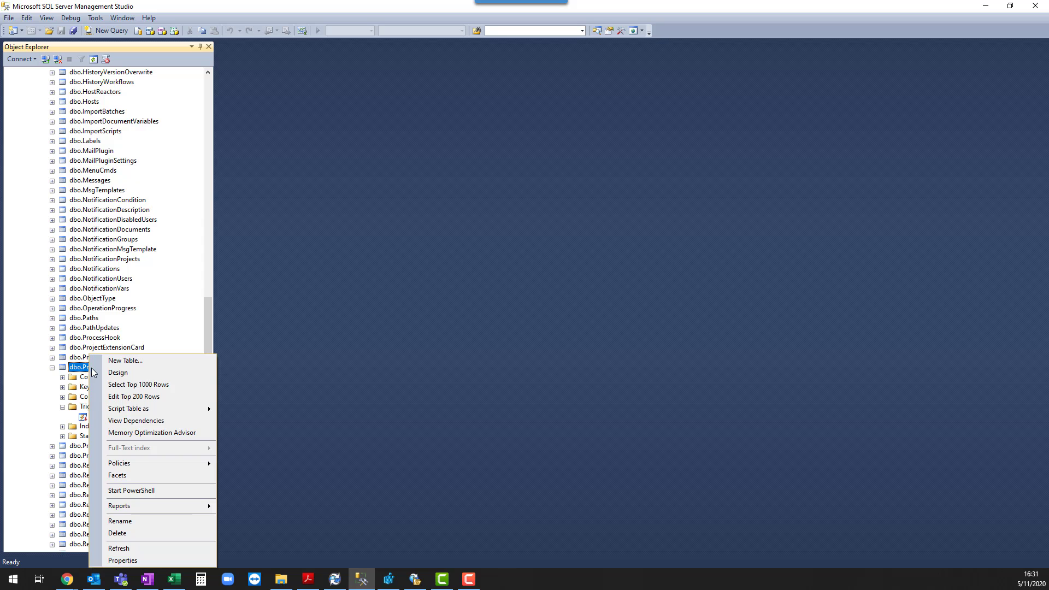
{"action": "left_click", "coordinate": [137, 399]}
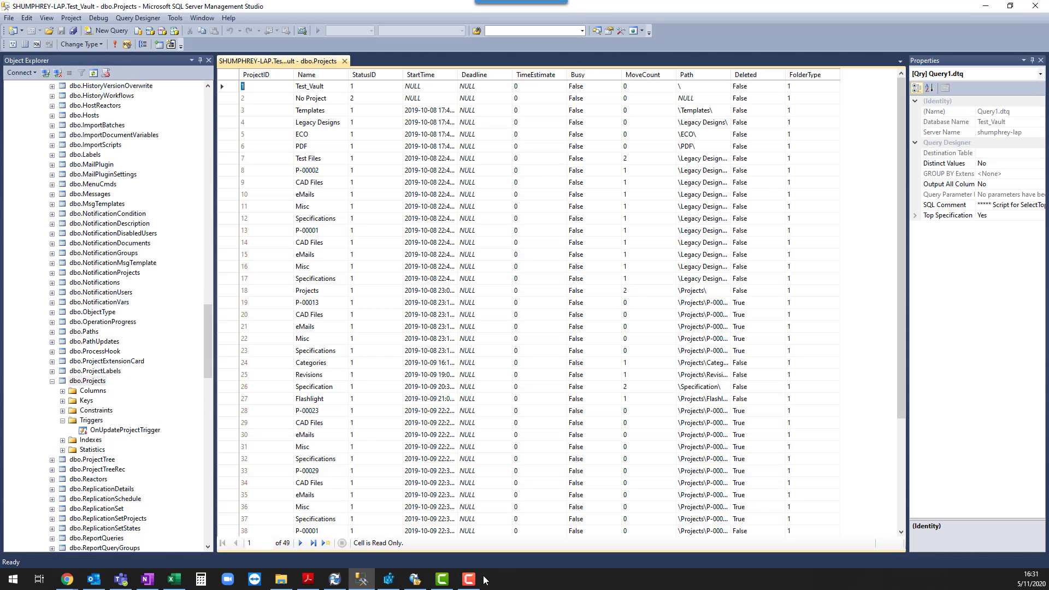
{"action": "left_click", "coordinate": [470, 579]}
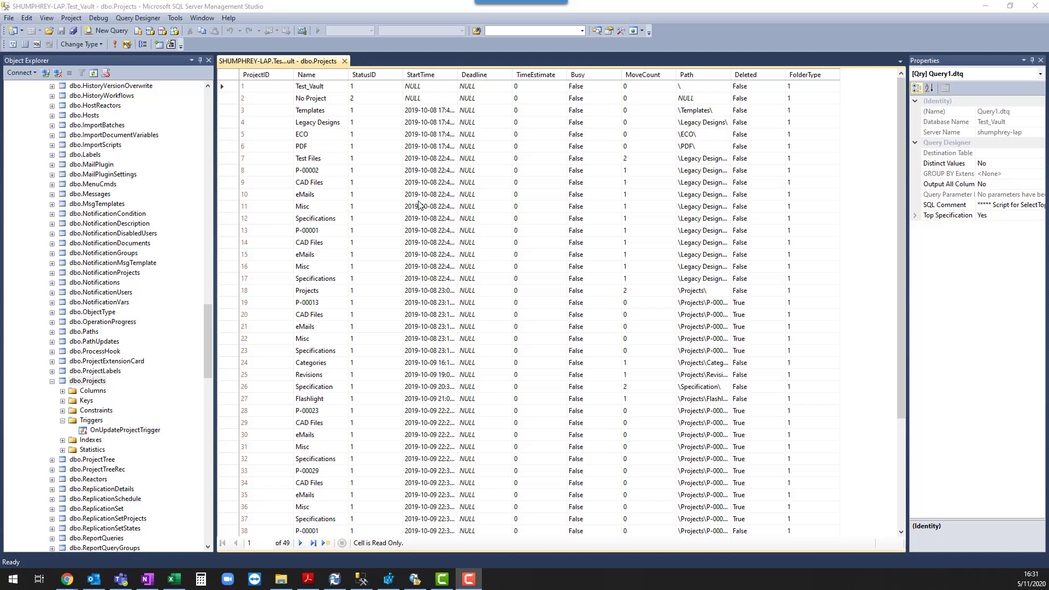
{"action": "left_click", "coordinate": [314, 62]}
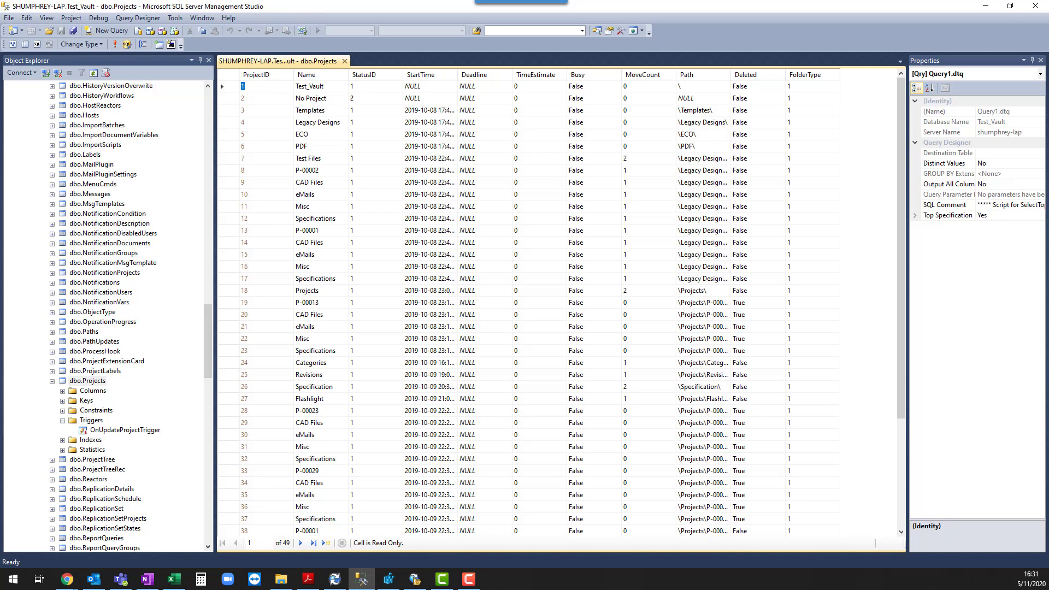
{"action": "key", "text": "alt+Tab"}
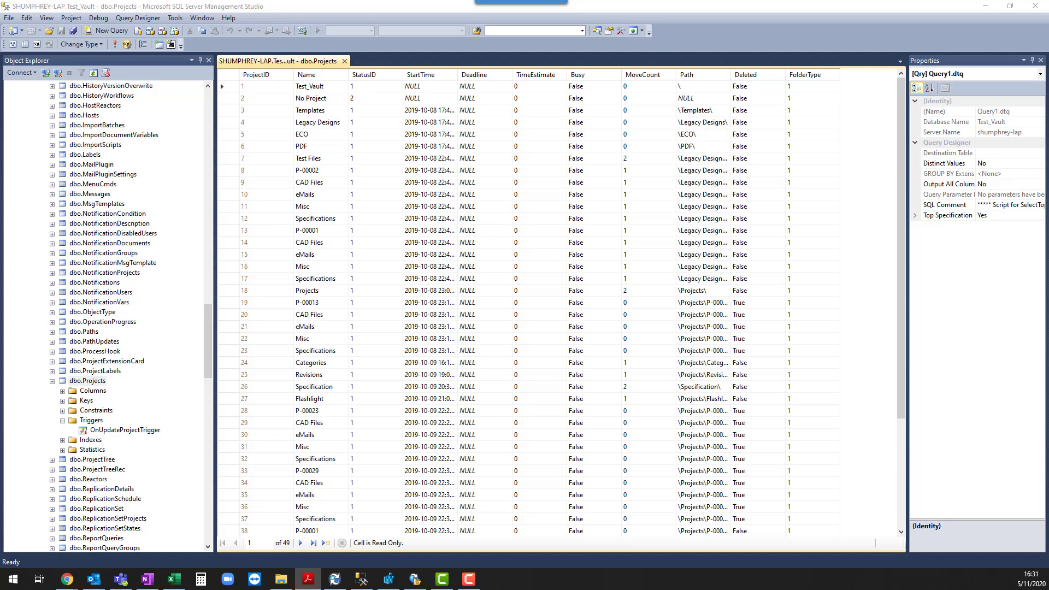
Step: Change the name in the row with ProjectID 1 to Prod_Vault, commit the row and close the dbo.Projects data
{"action": "left_click", "coordinate": [321, 87]}
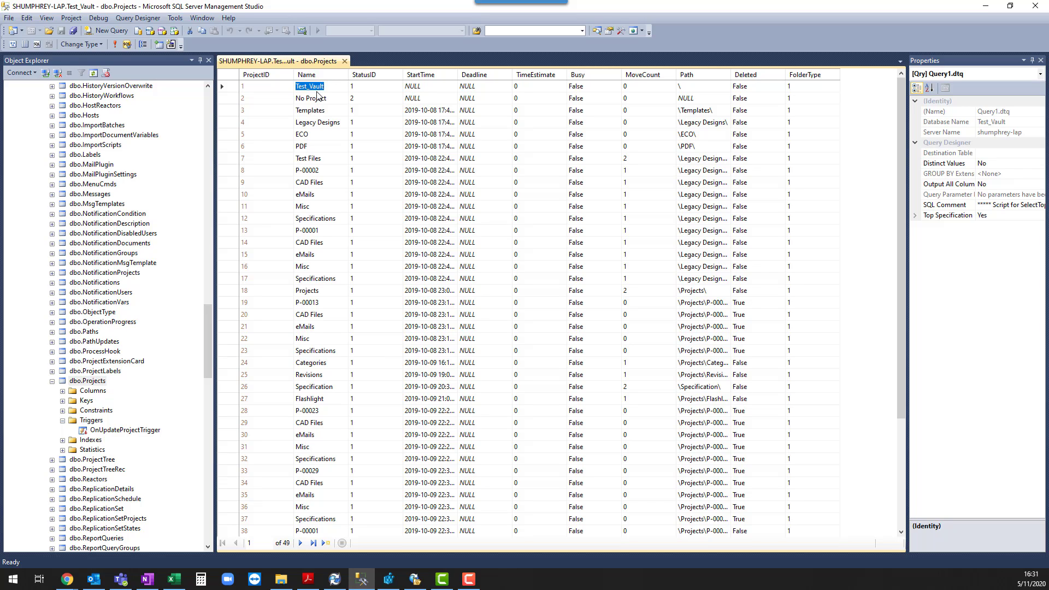
{"action": "left_click", "coordinate": [308, 86]}
{"action": "key", "text": "BackSpace"}
{"action": "key", "text": "BackSpace"}
{"action": "key", "text": "BackSpace"}
{"action": "key", "text": "BackSpace"}
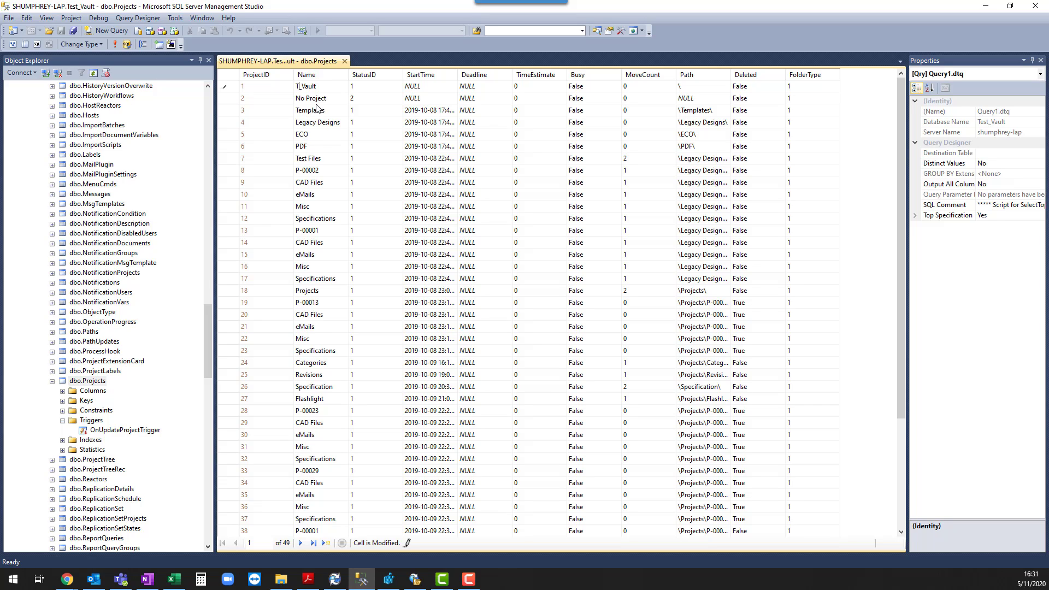
{"action": "type", "text": "Prod"}
{"action": "key", "text": "Down"}
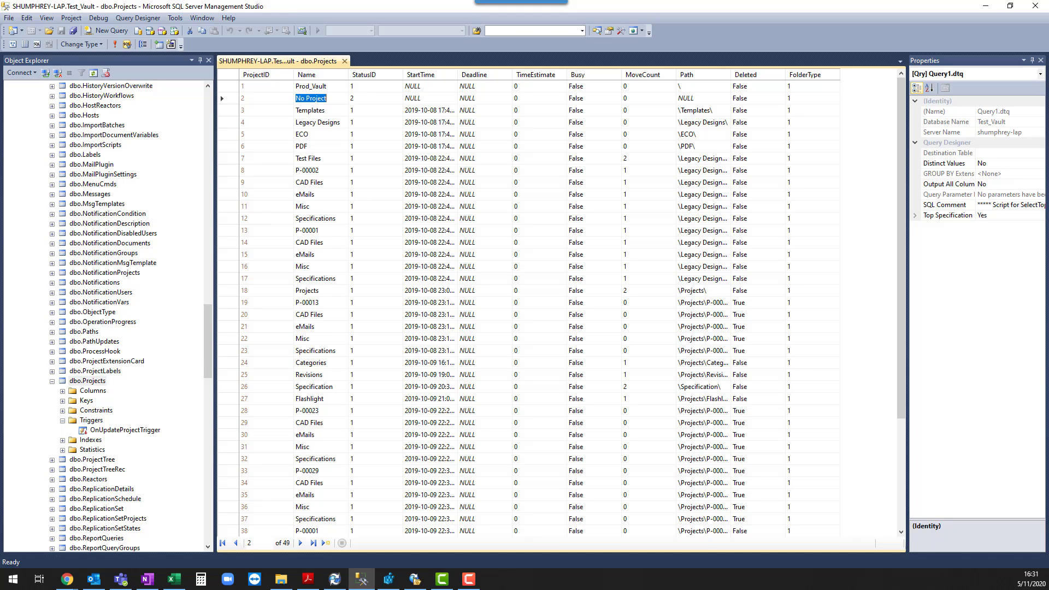
{"action": "key", "text": "alt+Tab"}
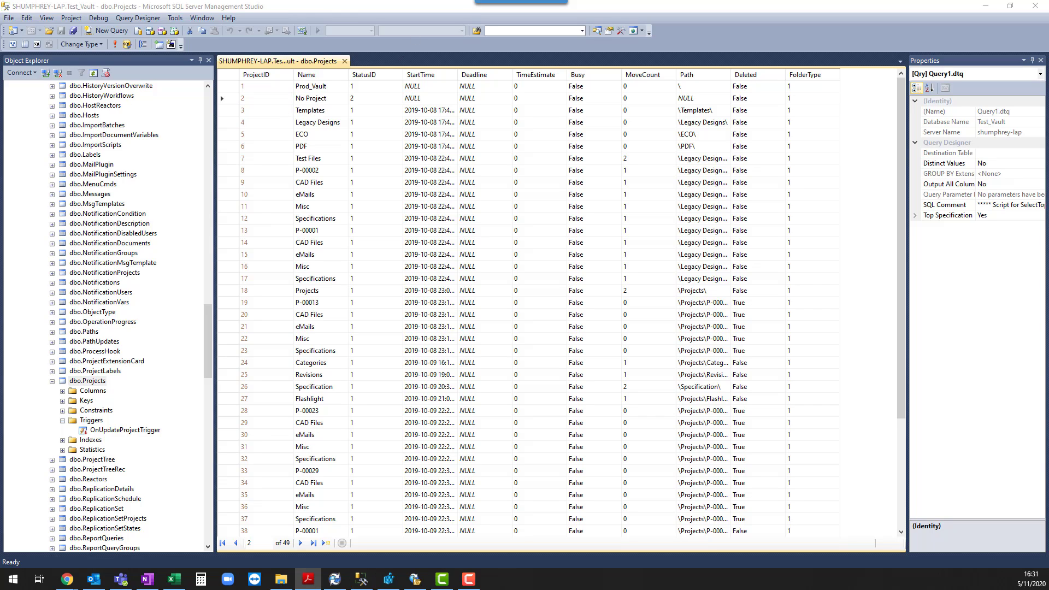
{"action": "key", "text": "alt+Tab"}
{"action": "left_click", "coordinate": [344, 62]}
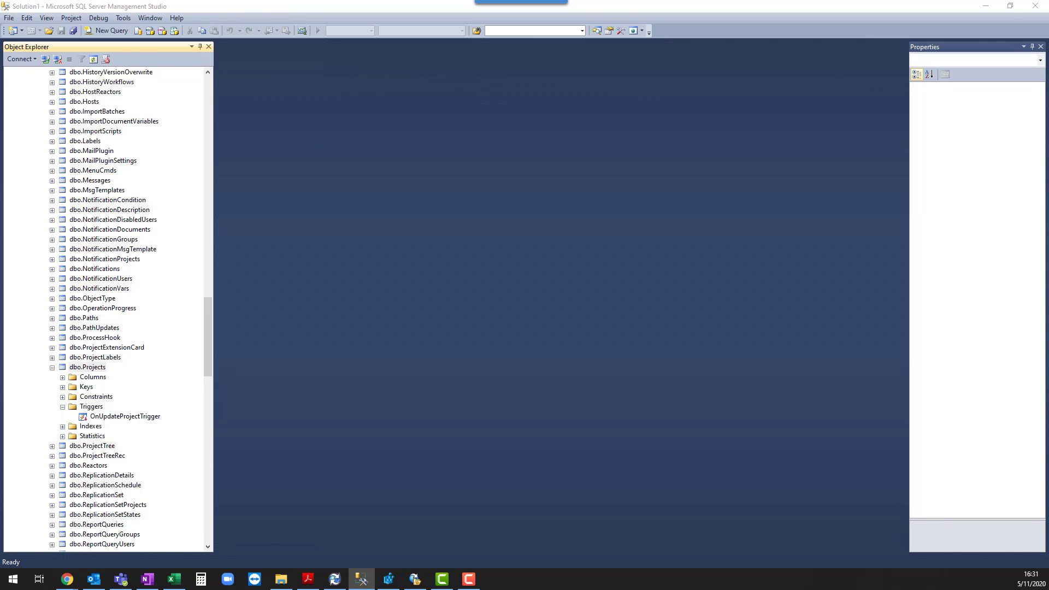
Step: Enable the OnUpdateProjectTrigger trigger again and collapse the dbo.Projects table in the object tree
{"action": "left_click", "coordinate": [121, 417]}
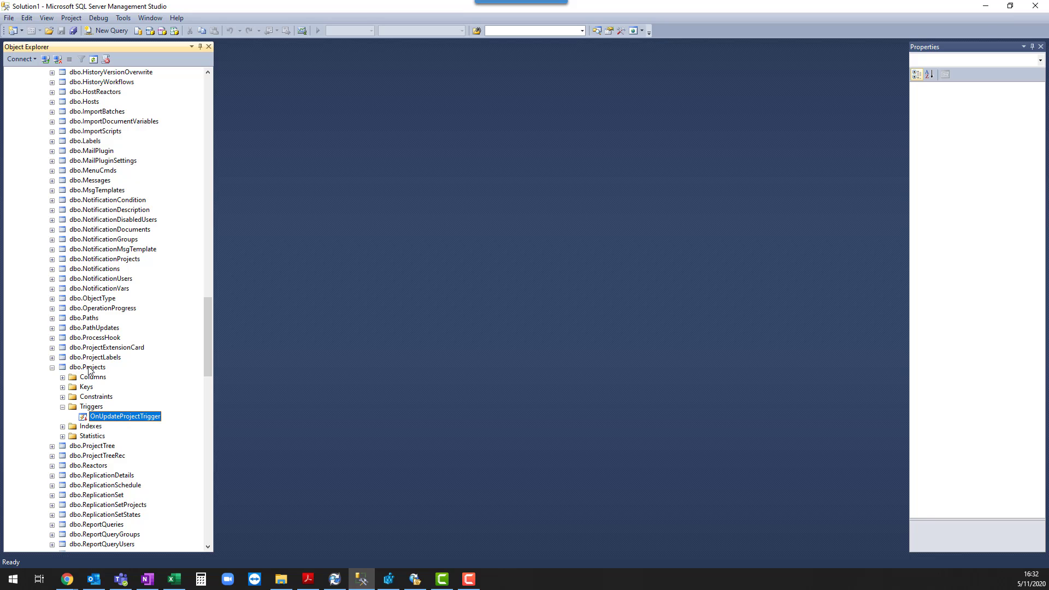
{"action": "right_click", "coordinate": [119, 419]}
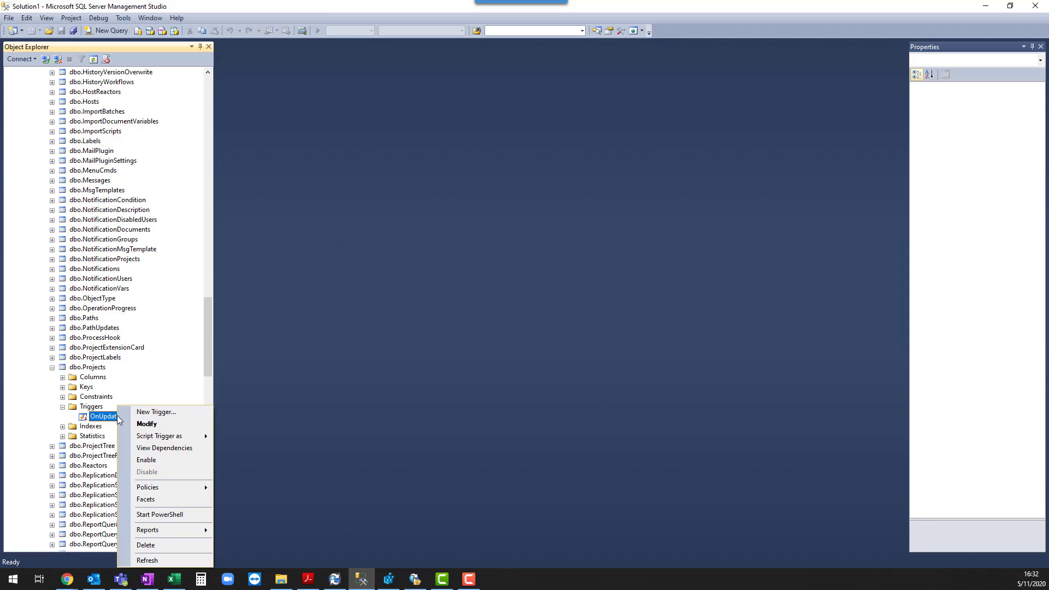
{"action": "left_click", "coordinate": [149, 463]}
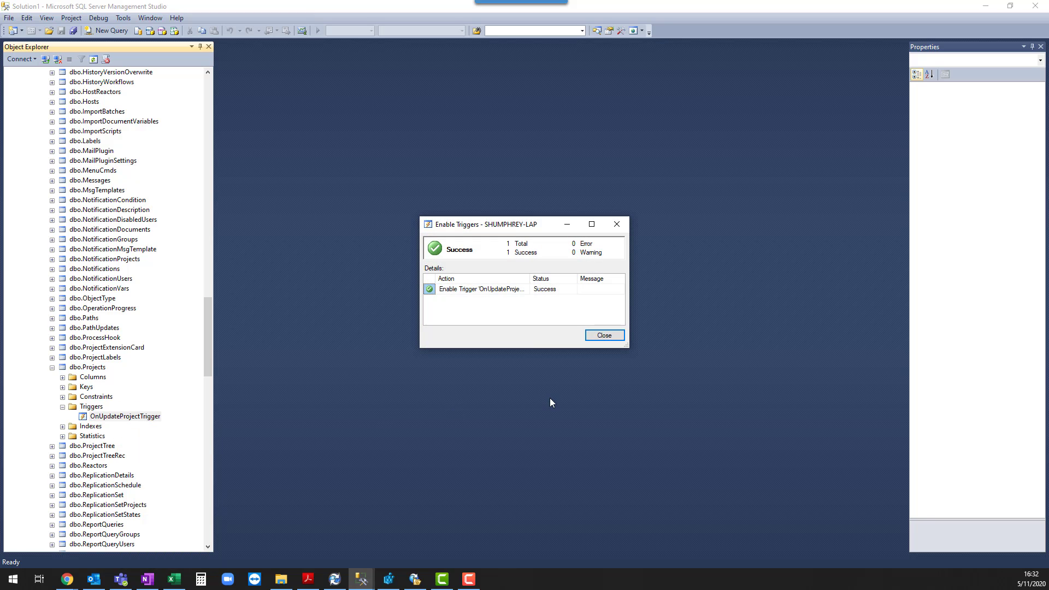
{"action": "left_click", "coordinate": [605, 336]}
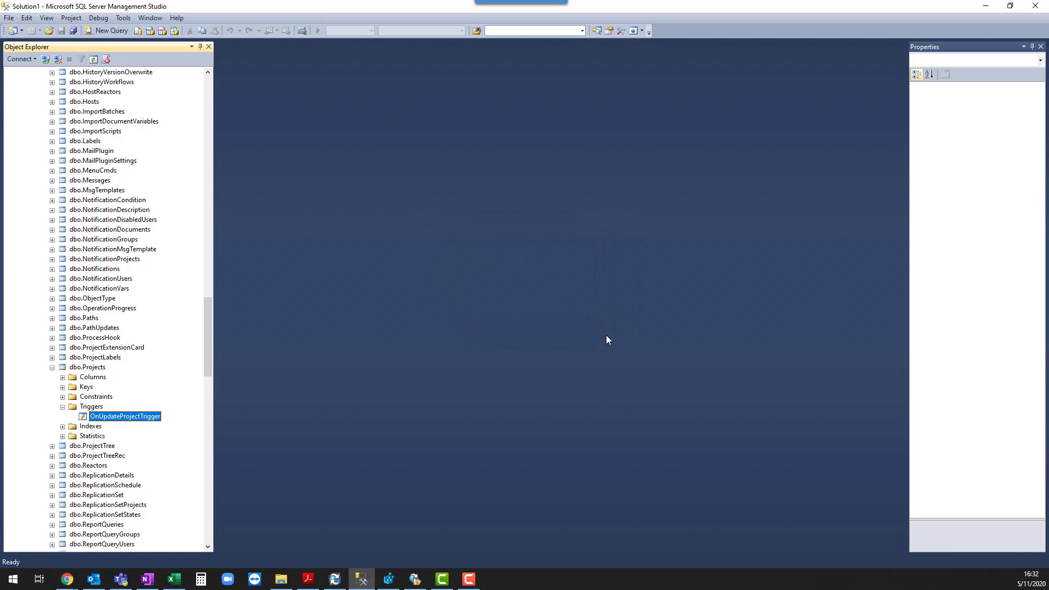
{"action": "left_click", "coordinate": [62, 407]}
{"action": "left_click", "coordinate": [52, 367]}
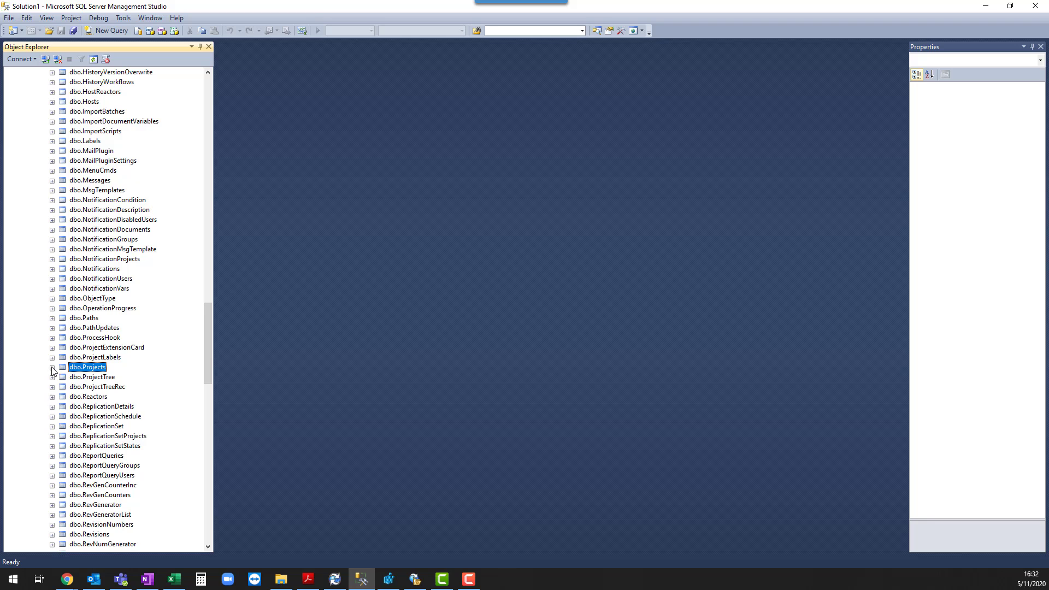
Step: Open the top 200 rows of Test_Vault's dbo.ArchiveServers table for editing
{"action": "left_click_drag", "start_coordinate": [204, 338], "coordinate": [213, 294]}
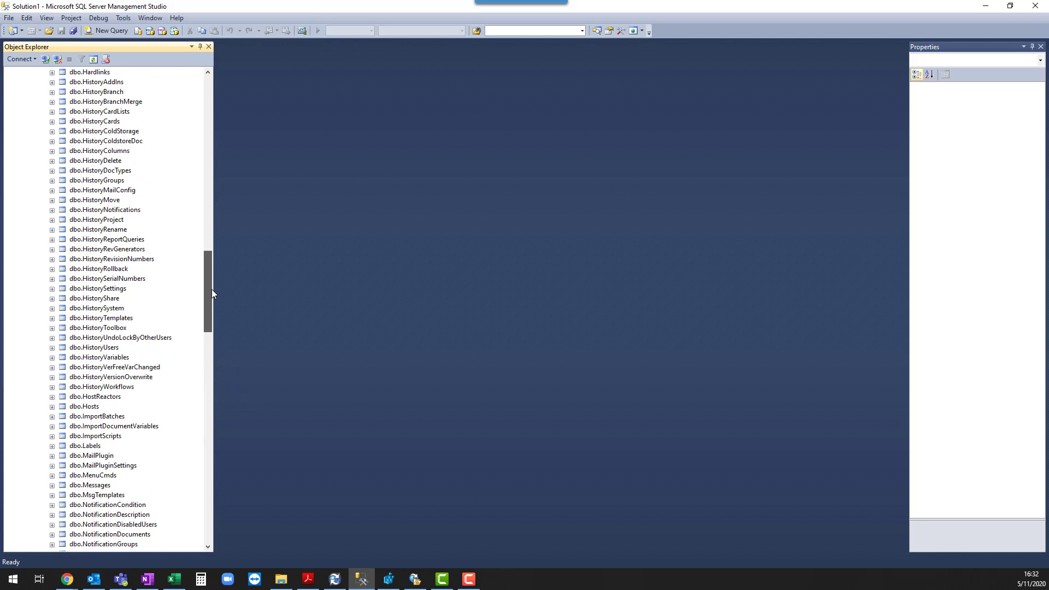
{"action": "key", "text": "alt+Tab"}
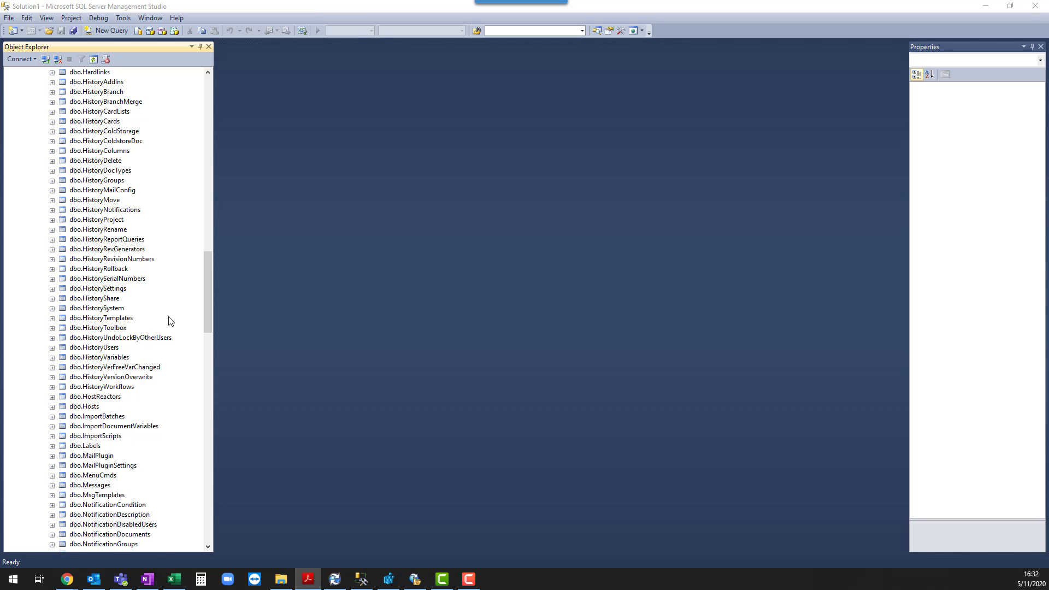
{"action": "left_click_drag", "start_coordinate": [206, 260], "coordinate": [232, 107]}
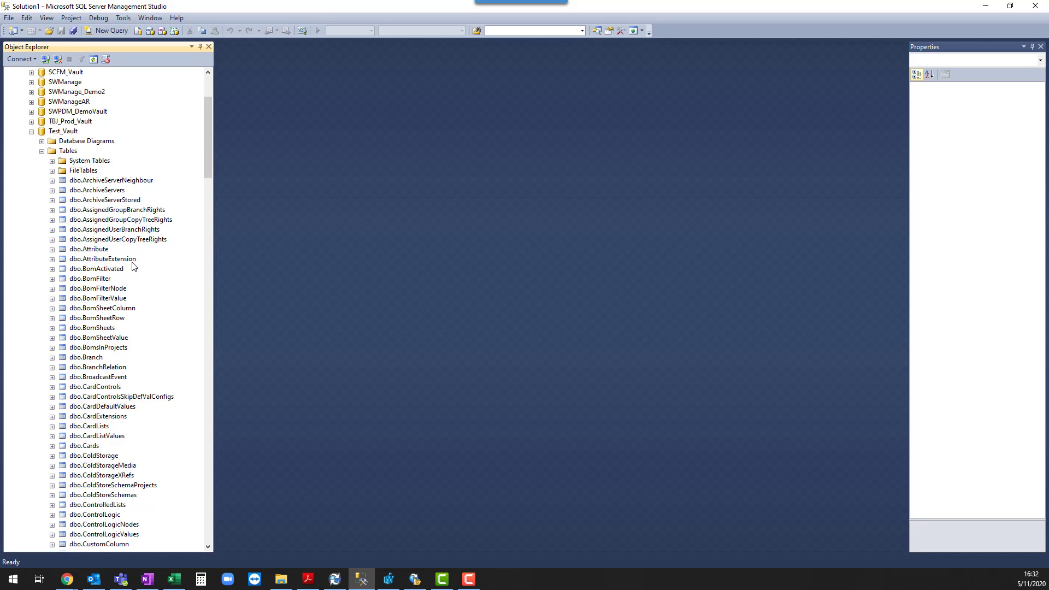
{"action": "left_click", "coordinate": [87, 191]}
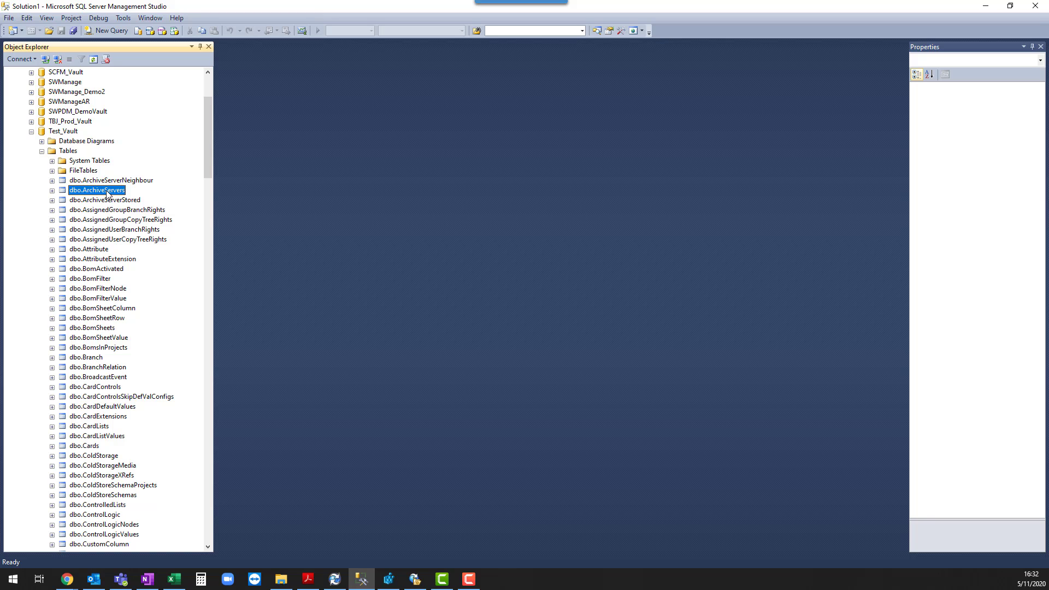
{"action": "right_click", "coordinate": [108, 195]}
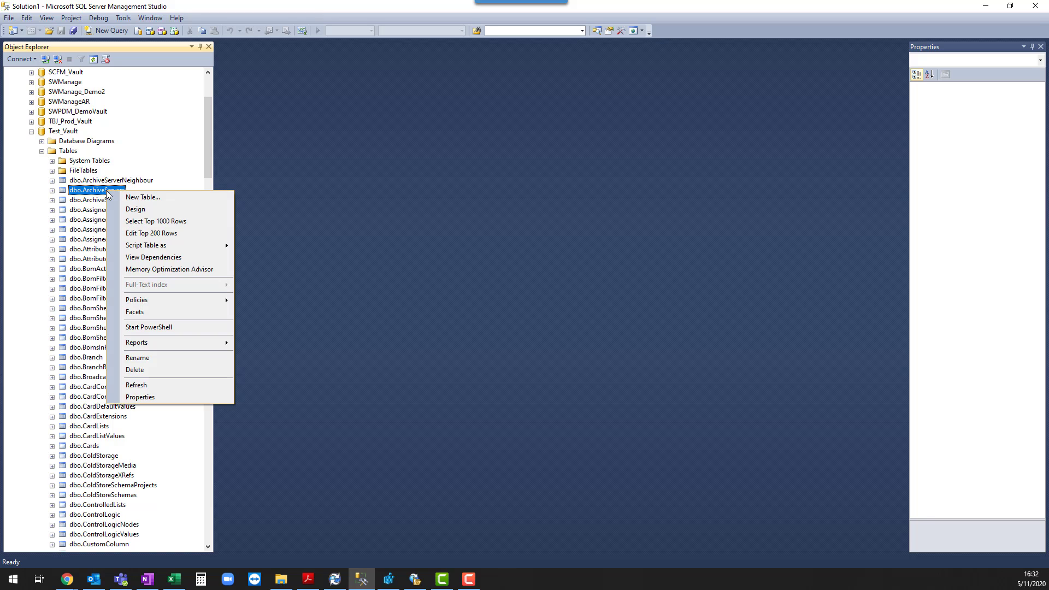
{"action": "left_click", "coordinate": [156, 234]}
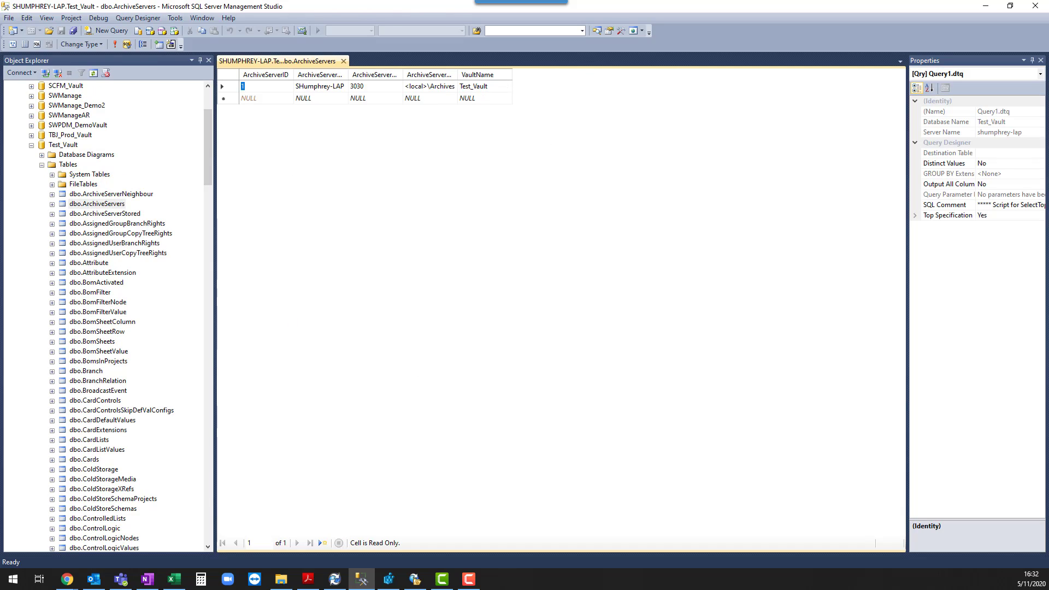
Step: Change the VaultName in the dbo.ArchiveServers row to Prod_Vault, commit the row and close the table data
{"action": "key", "text": "alt+Tab"}
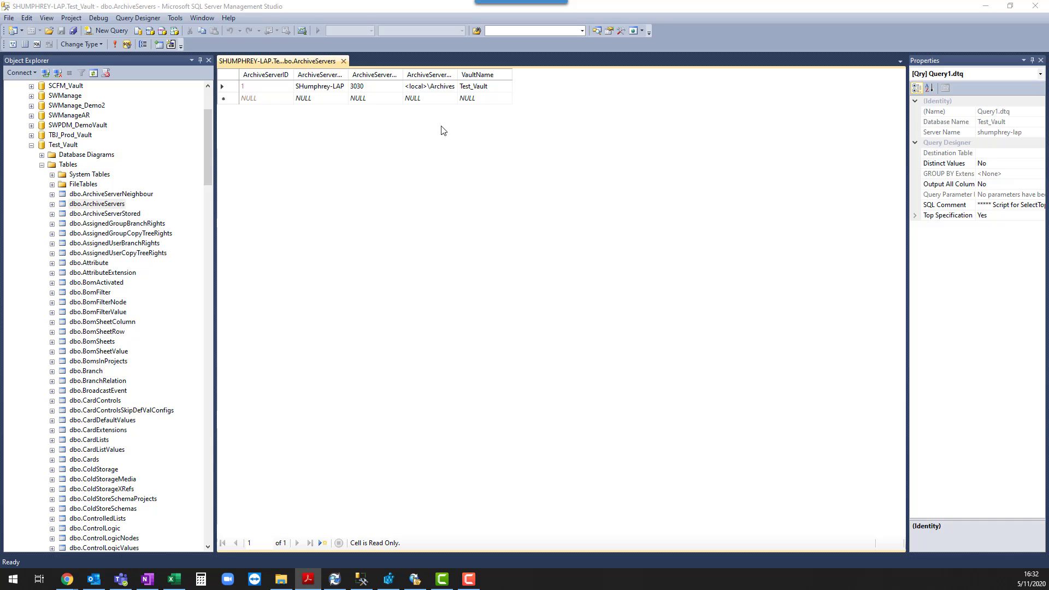
{"action": "left_click", "coordinate": [473, 86]}
{"action": "left_click", "coordinate": [472, 86]}
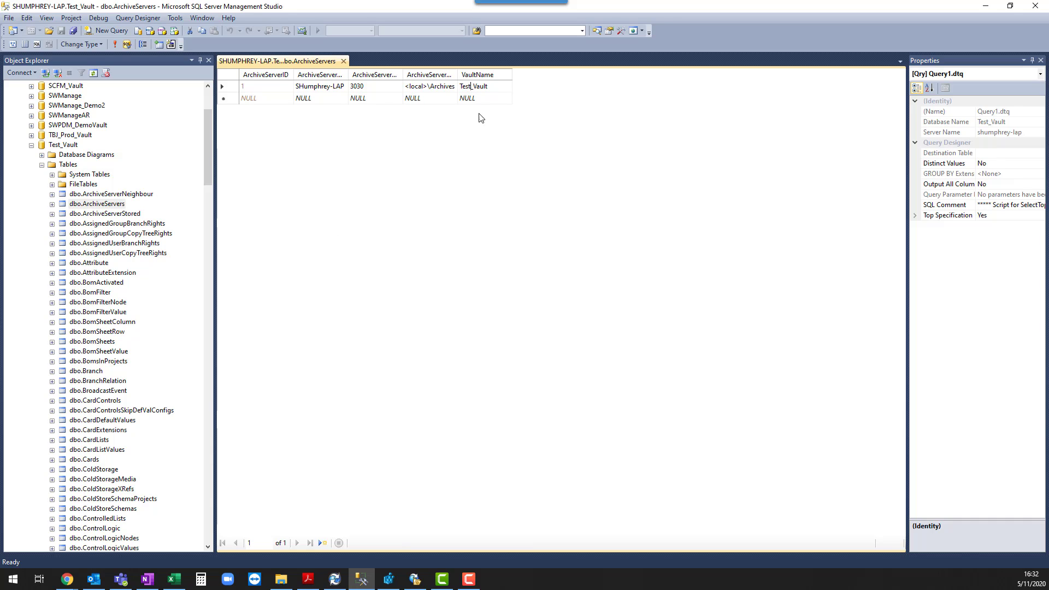
{"action": "key", "text": "BackSpace"}
{"action": "key", "text": "BackSpace"}
{"action": "key", "text": "BackSpace"}
{"action": "key", "text": "BackSpace"}
{"action": "type", "text": "Prod"}
{"action": "key", "text": "Return"}
{"action": "key", "text": "alt+Tab"}
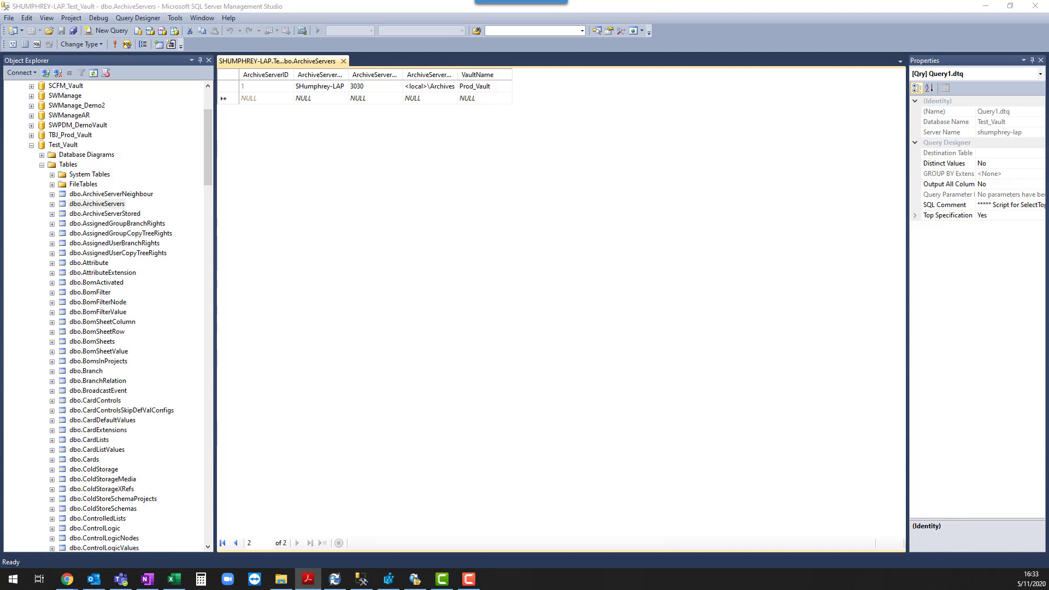
{"action": "left_click", "coordinate": [343, 63]}
{"action": "left_click", "coordinate": [343, 62]}
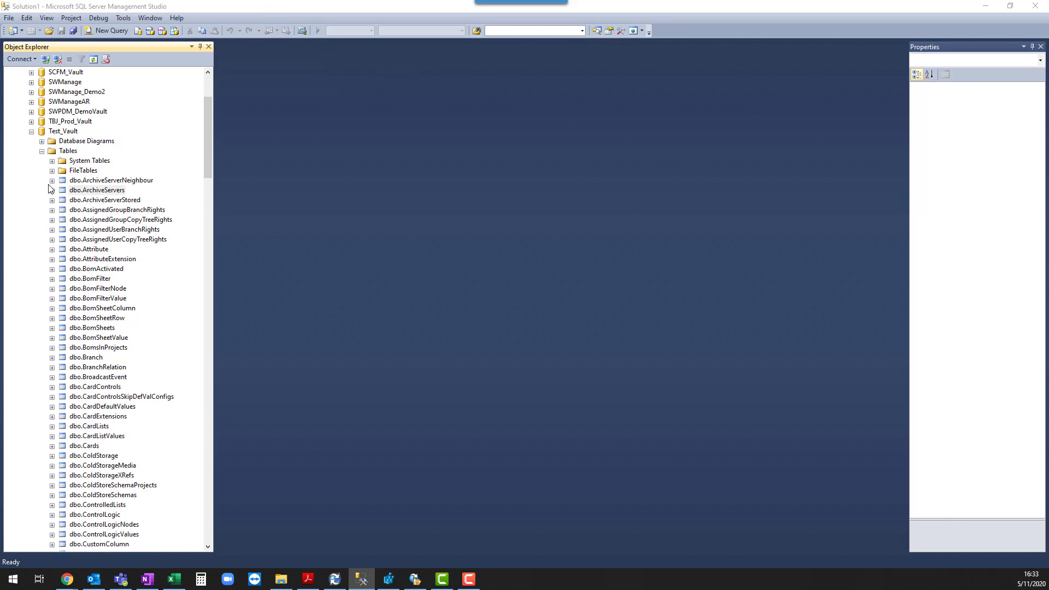
Step: Open the top 200 rows of Test_Vault's dbo.SystemInfo table for editing
{"action": "left_click_drag", "start_coordinate": [207, 112], "coordinate": [227, 378]}
{"action": "left_click", "coordinate": [100, 347]}
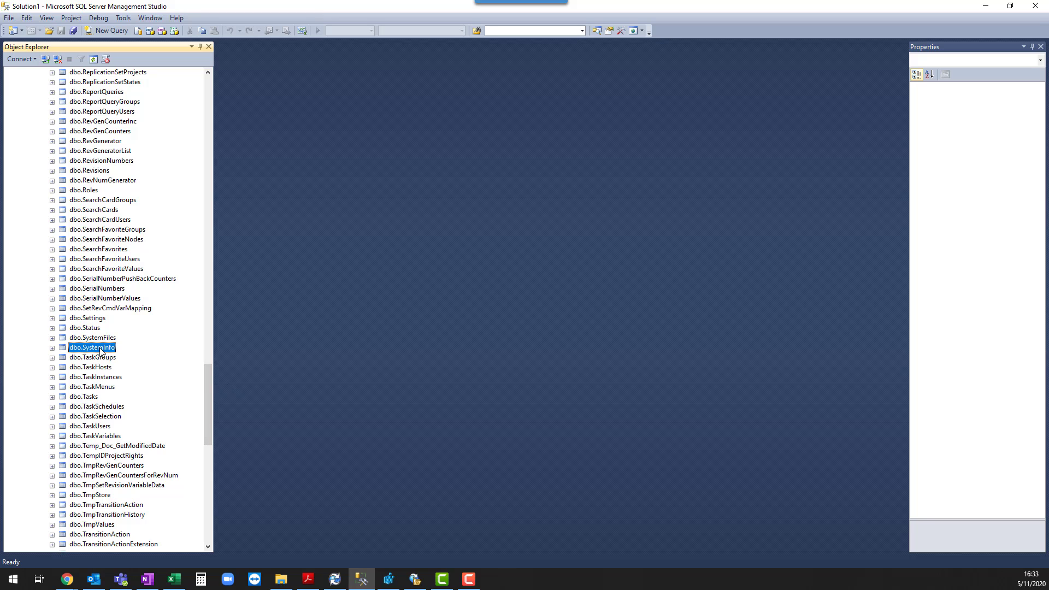
{"action": "right_click", "coordinate": [100, 350]}
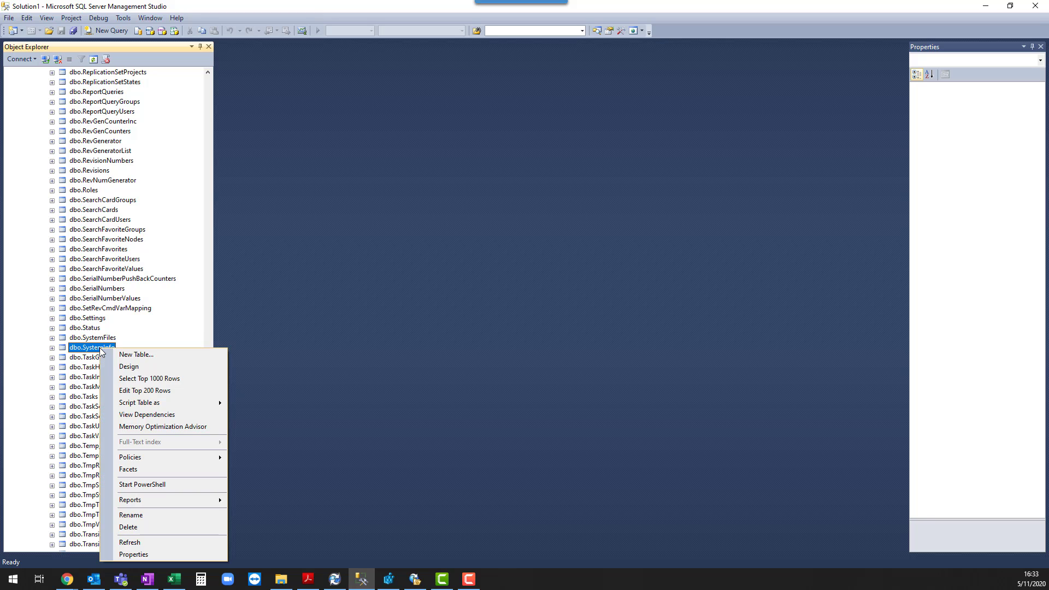
{"action": "left_click", "coordinate": [150, 391]}
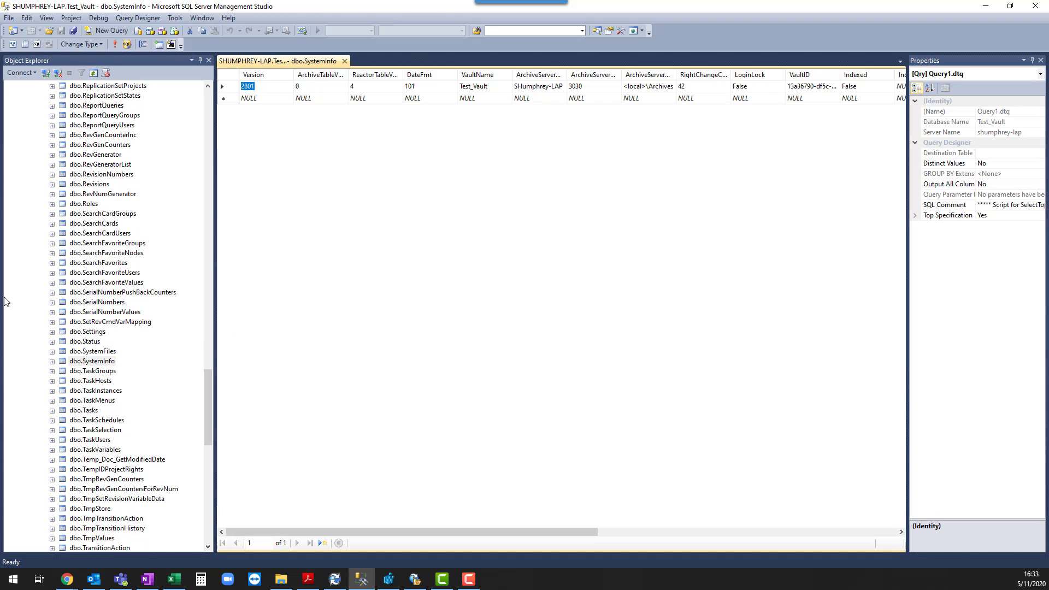
Step: Set VaultName to Prod_Vault in the dbo.SystemInfo row, commit it and close the table data
{"action": "key", "text": "alt+Tab"}
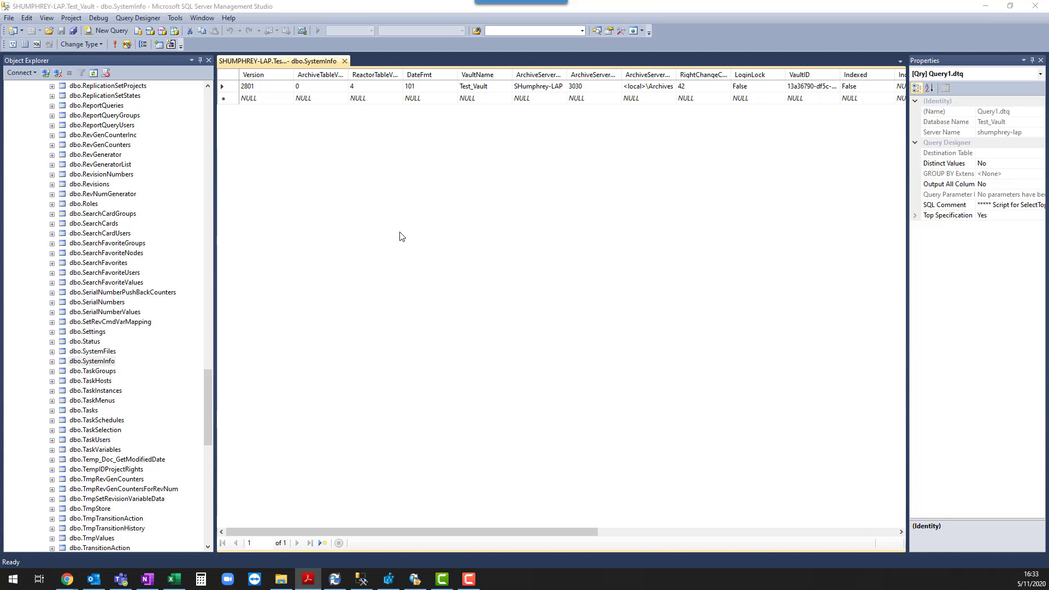
{"action": "left_click", "coordinate": [483, 92]}
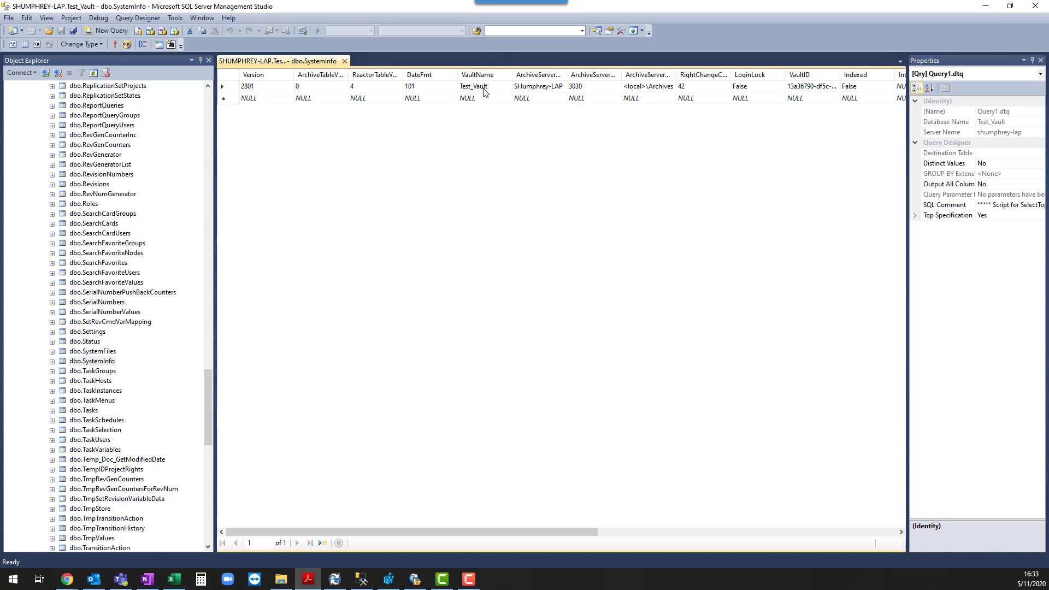
{"action": "left_click", "coordinate": [476, 89]}
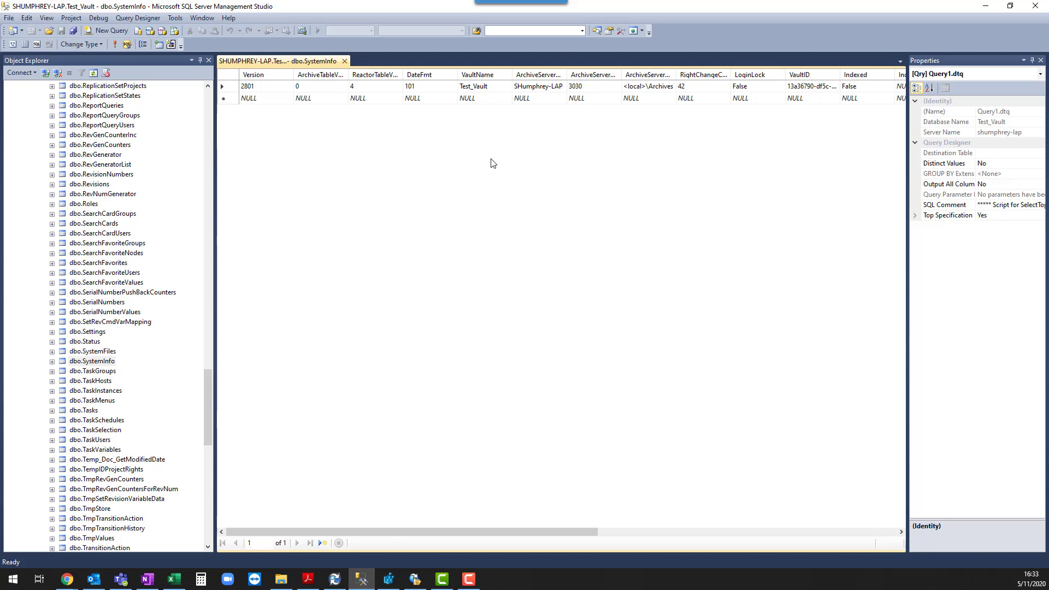
{"action": "key", "text": "BackSpace"}
{"action": "key", "text": "BackSpace"}
{"action": "key", "text": "BackSpace"}
{"action": "key", "text": "BackSpace"}
{"action": "type", "text": "Prod"}
{"action": "key", "text": "Down"}
{"action": "left_click", "coordinate": [344, 61]}
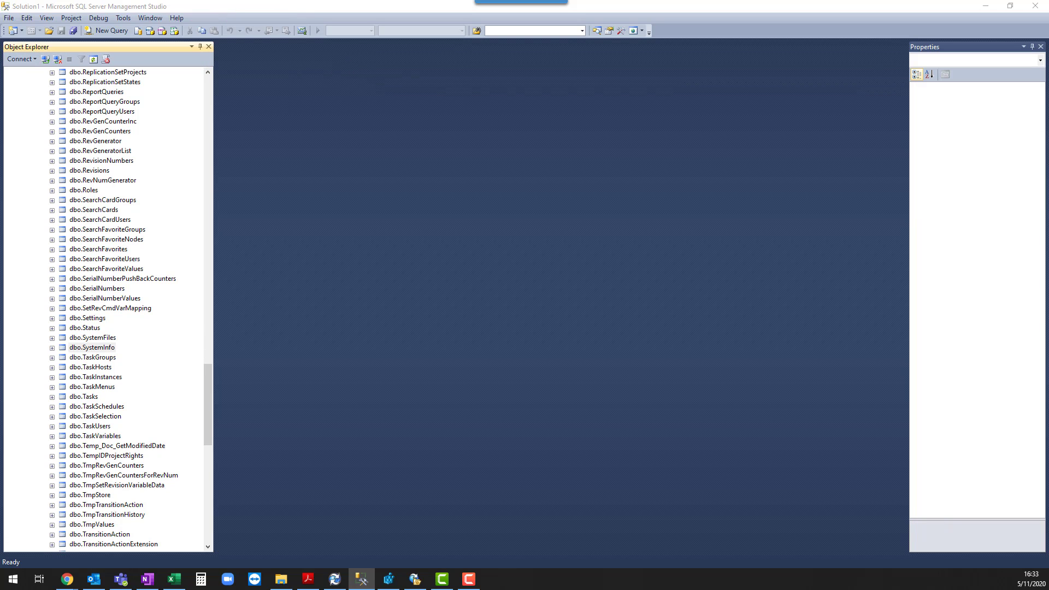
Step: Collapse the Tables folder and the Test_Vault database in the object tree
{"action": "key", "text": "alt+Tab"}
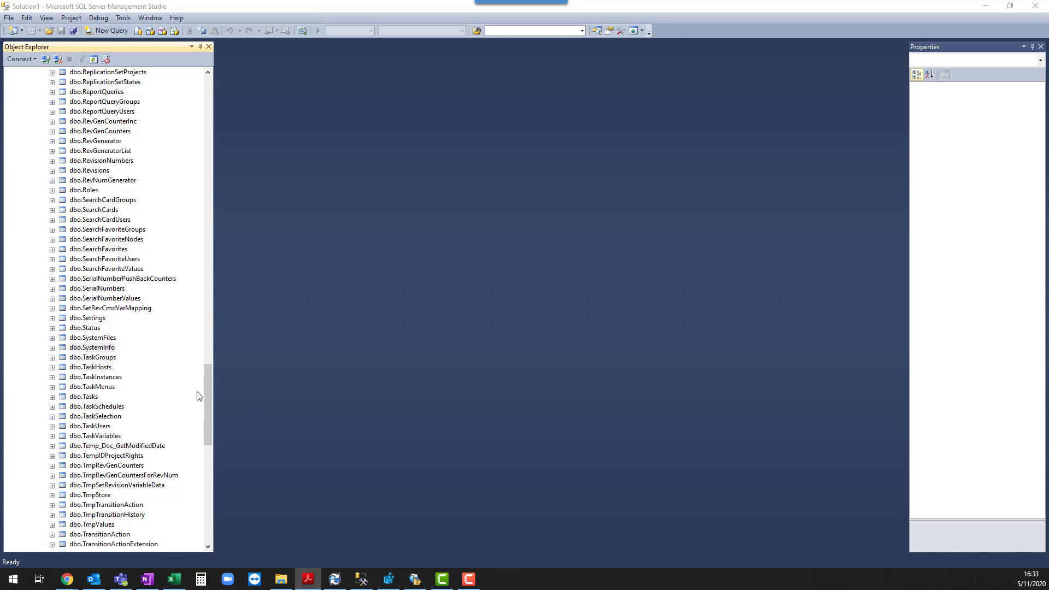
{"action": "left_click_drag", "start_coordinate": [206, 398], "coordinate": [228, 107]}
{"action": "left_click", "coordinate": [41, 268]}
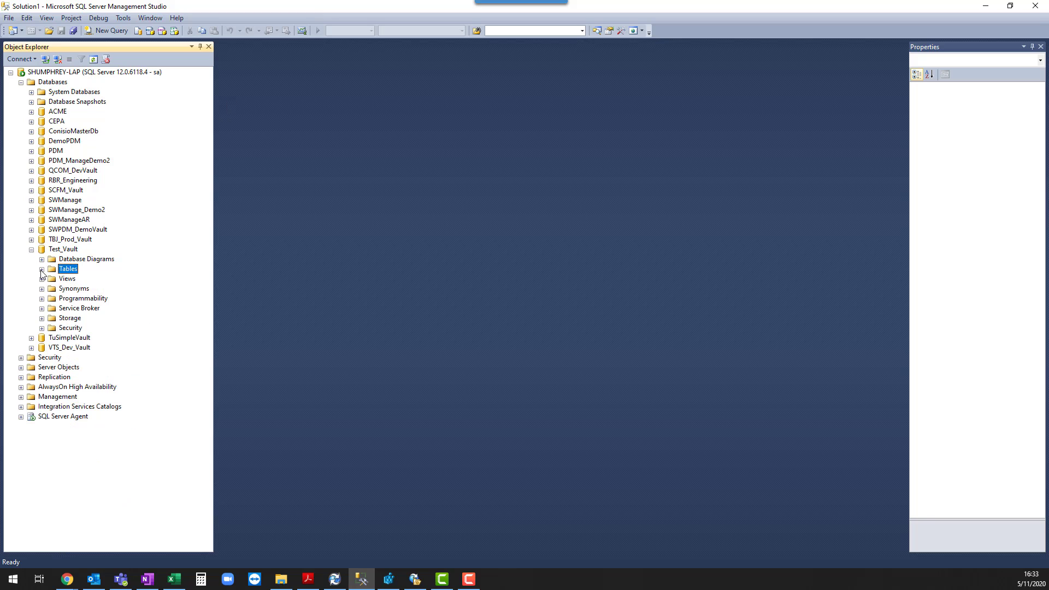
{"action": "left_click", "coordinate": [31, 250]}
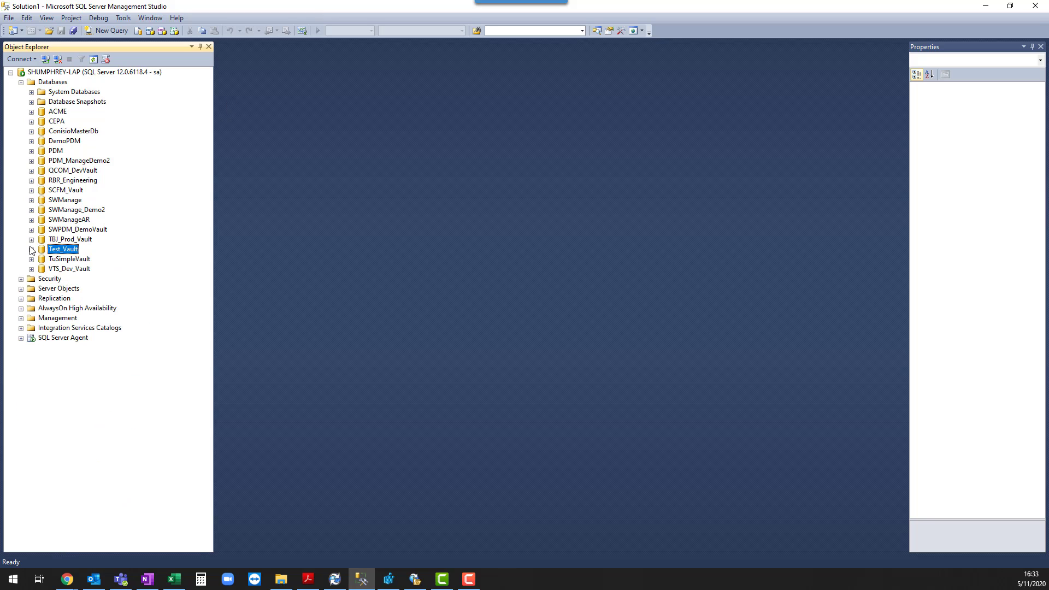
Step: Expand the tables of the ConisioMasterDb database and open the top 200 rows of dbo.FileVaults for editing
{"action": "left_click", "coordinate": [88, 133]}
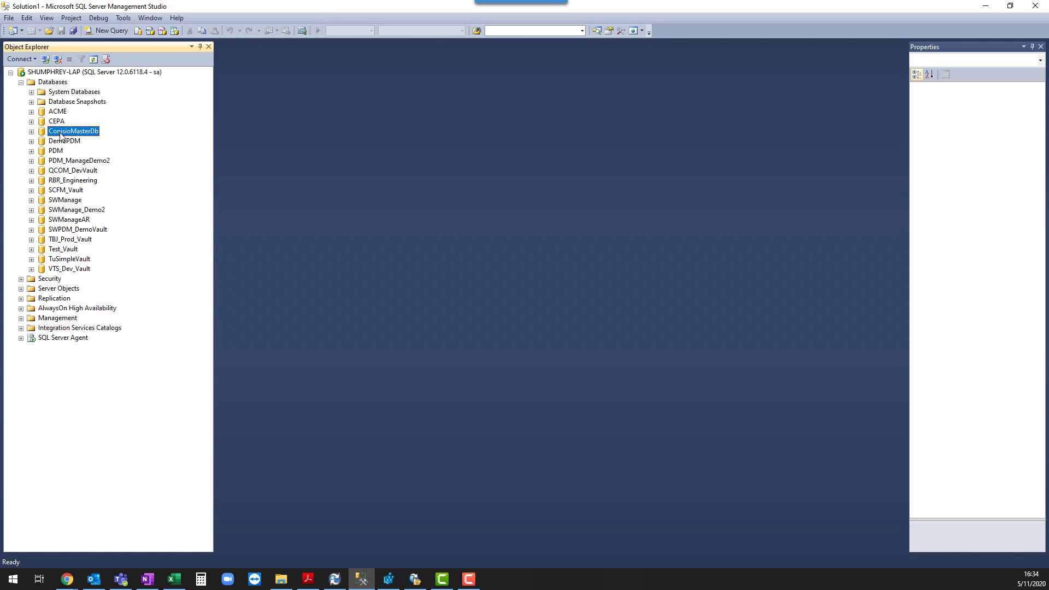
{"action": "left_click", "coordinate": [31, 131]}
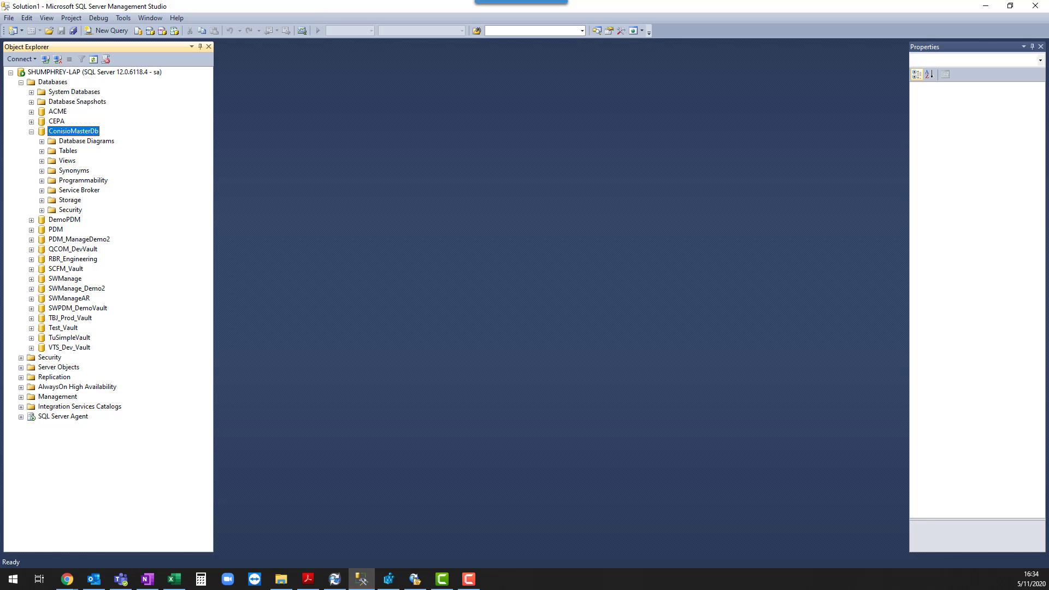
{"action": "left_click", "coordinate": [42, 152]}
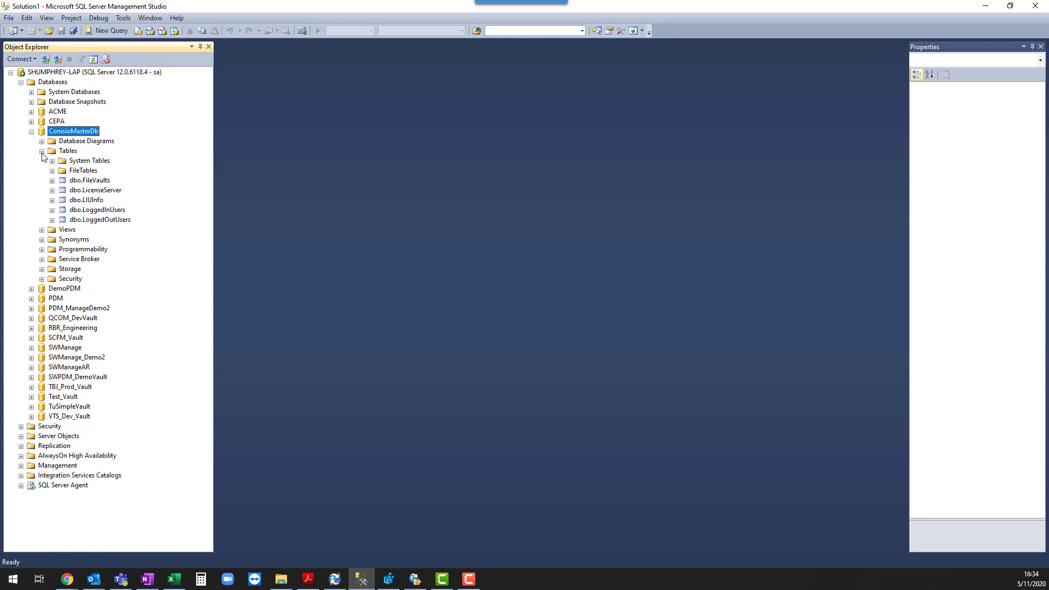
{"action": "left_click", "coordinate": [89, 182]}
{"action": "right_click", "coordinate": [90, 183]}
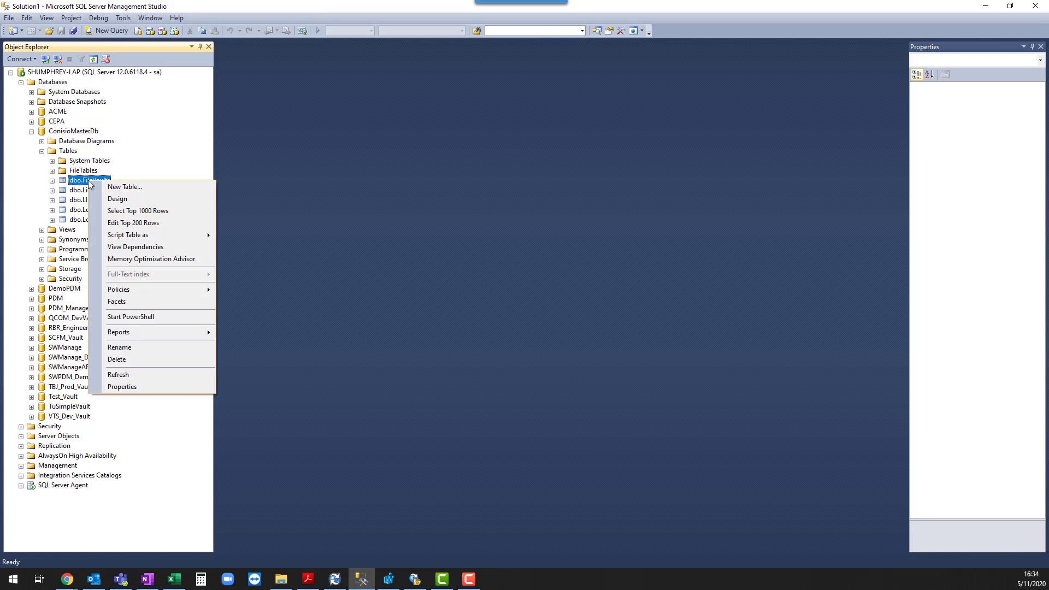
{"action": "left_click", "coordinate": [122, 223]}
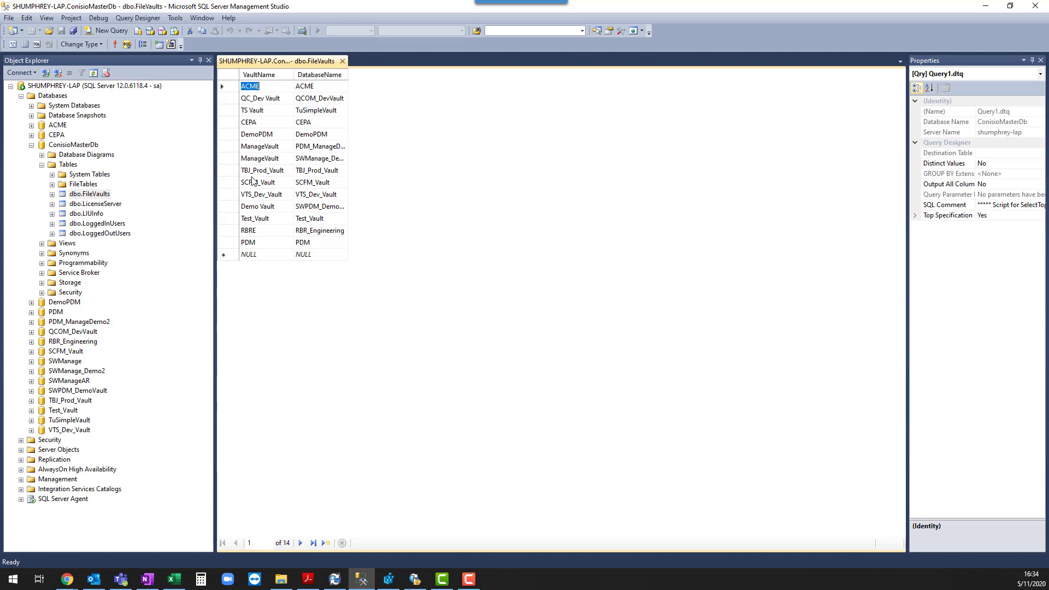
Step: Change the VaultName of the row with database name Test_Vault to Prod_Vault, commit the row and close the dbo.FileVaults data
{"action": "key", "text": "alt+Tab"}
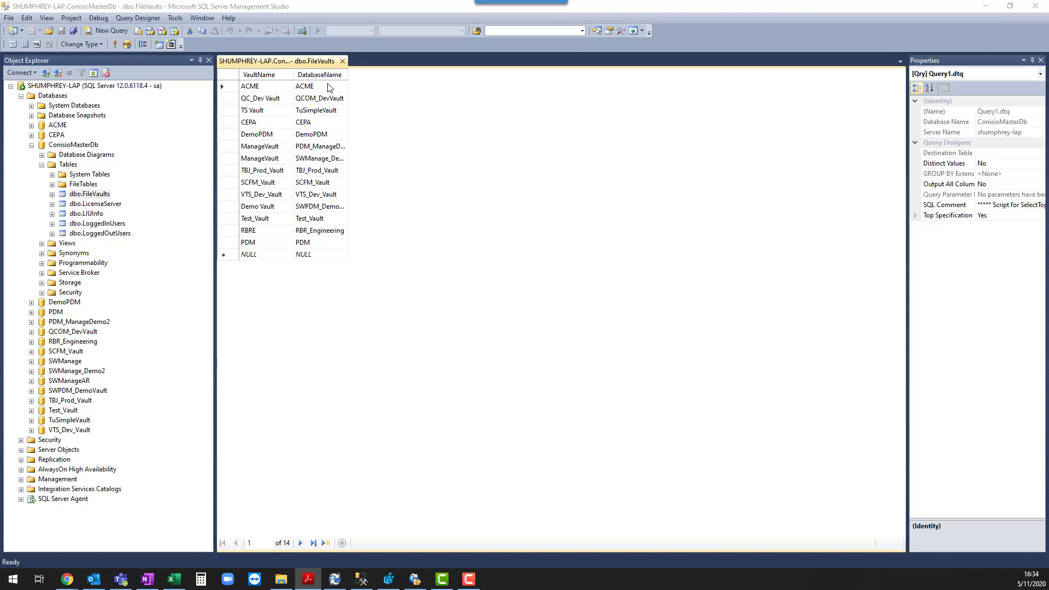
{"action": "left_click", "coordinate": [259, 220]}
{"action": "left_click", "coordinate": [263, 219]}
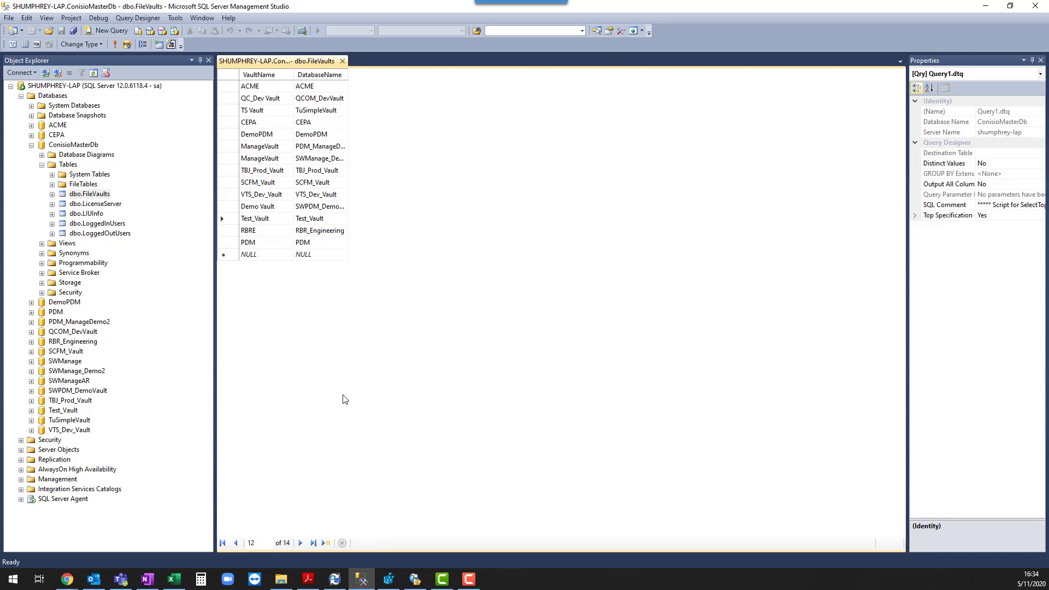
{"action": "key", "text": "BackSpace"}
{"action": "key", "text": "BackSpace"}
{"action": "key", "text": "BackSpace"}
{"action": "key", "text": "BackSpace"}
{"action": "type", "text": "Prod"}
{"action": "key", "text": "Return"}
{"action": "key", "text": "alt+Tab"}
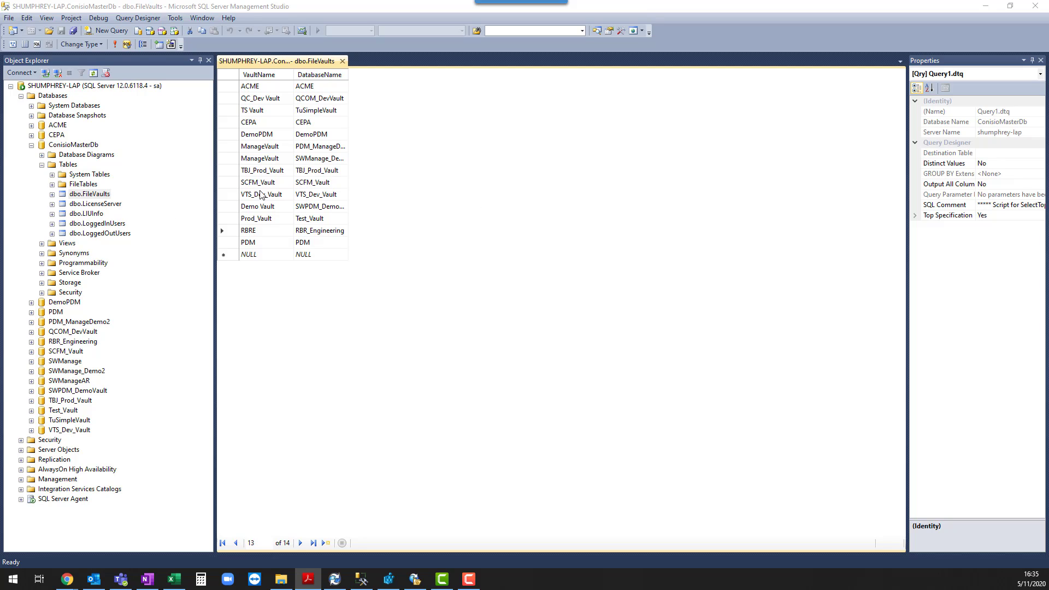
{"action": "left_click", "coordinate": [342, 62]}
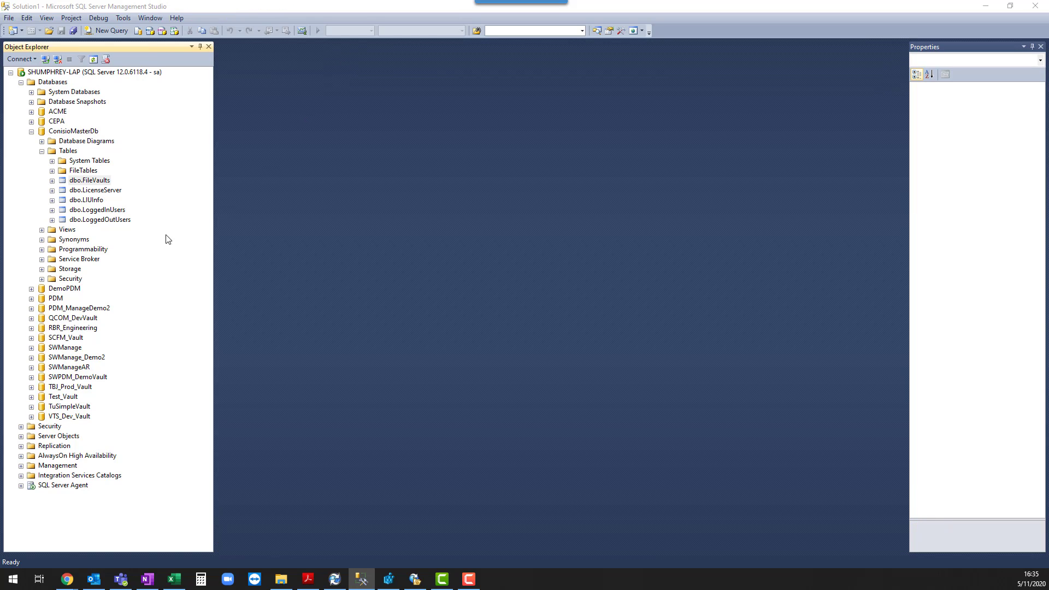
Step: Collapse the ConisioMasterDb database in the object tree and minimize SQL Server Management Studio
{"action": "left_click", "coordinate": [42, 152]}
{"action": "left_click", "coordinate": [32, 133]}
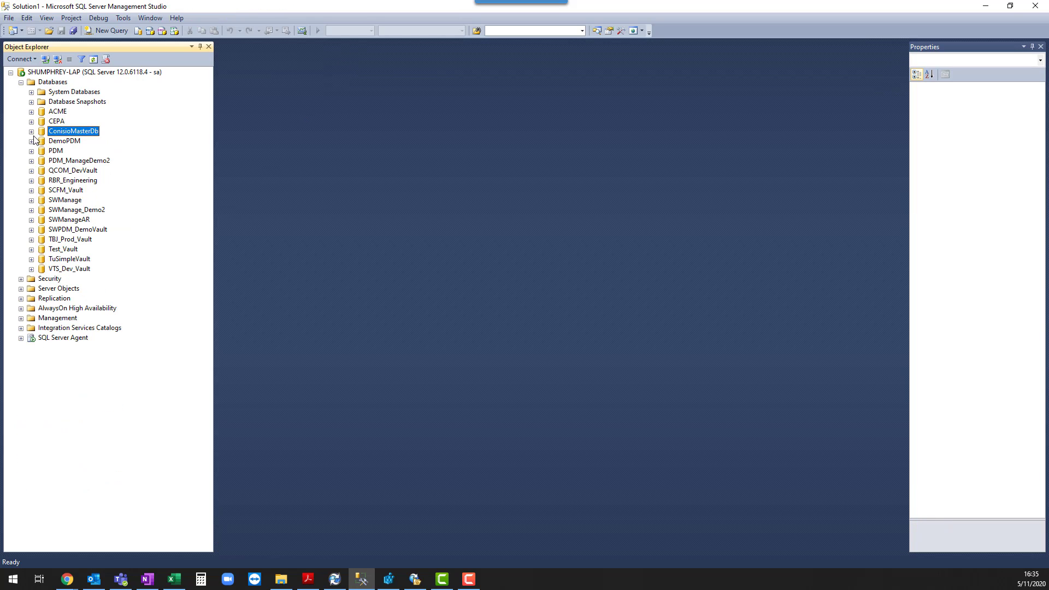
{"action": "left_click", "coordinate": [984, 9]}
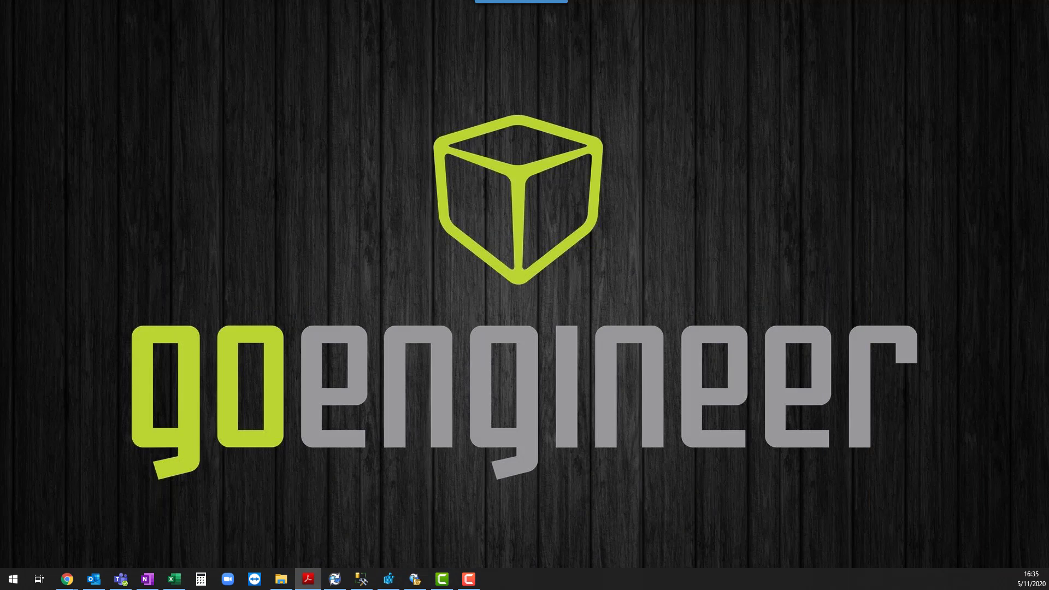
Step: Search Windows for the Services app and open it
{"action": "left_click", "coordinate": [13, 579]}
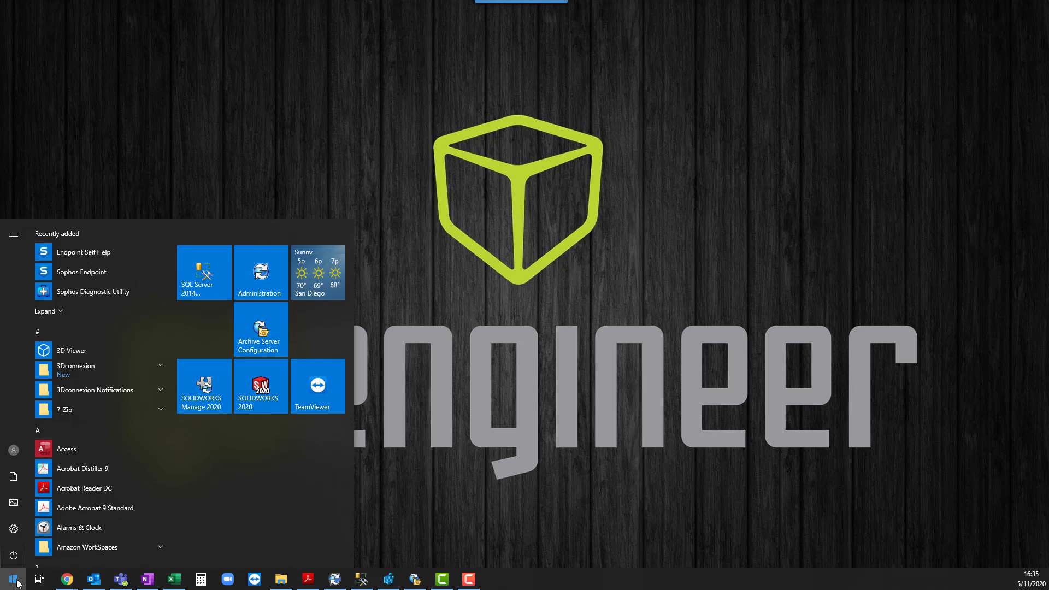
{"action": "type", "text": "servic"}
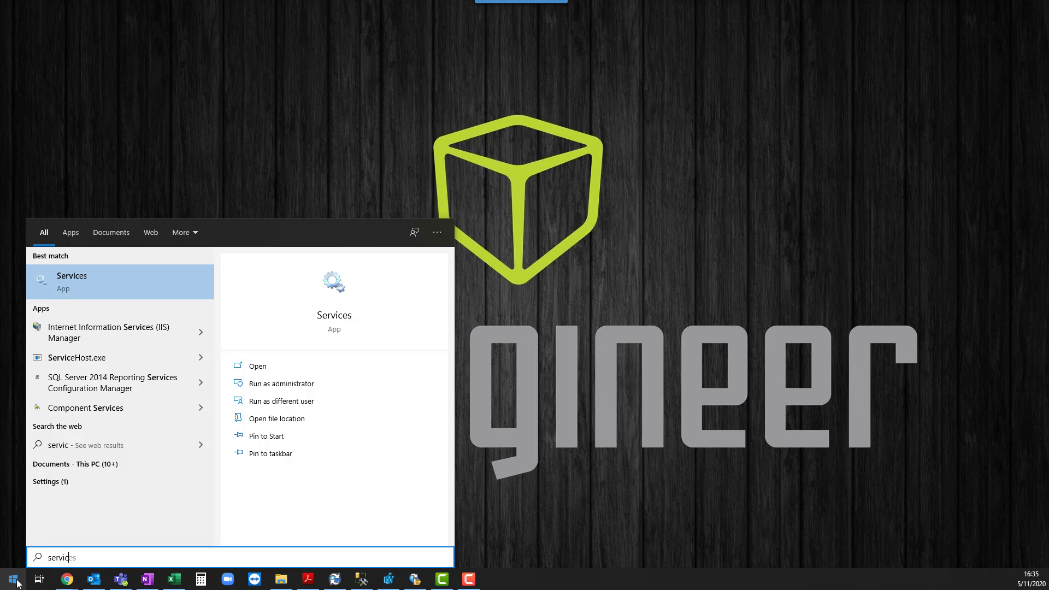
{"action": "key", "text": "Return"}
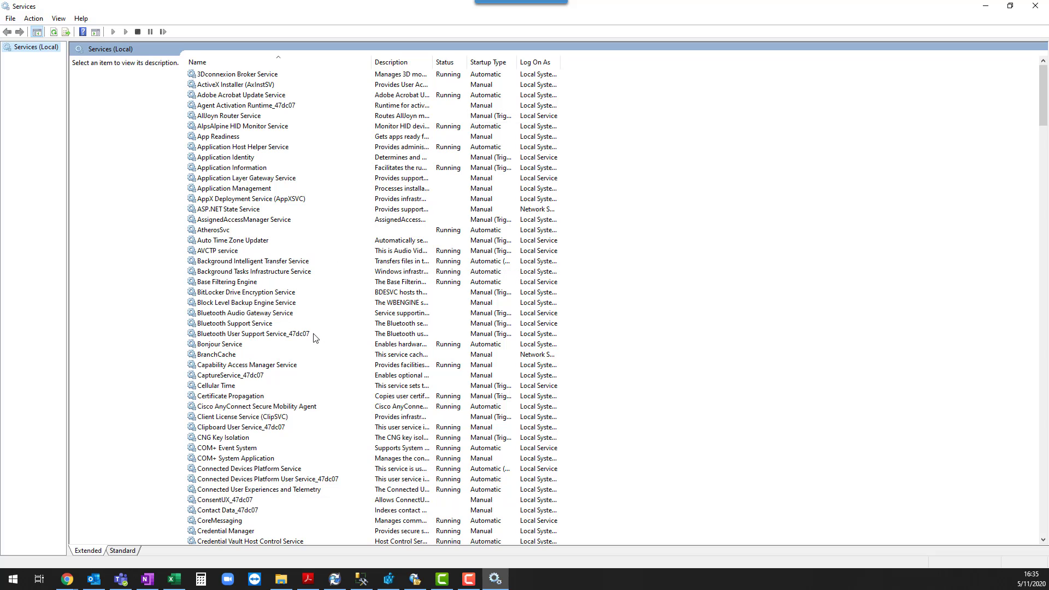
Step: Find the SOLIDWORKS PDM Archive Server service in the local services list and stop it
{"action": "left_click", "coordinate": [267, 344]}
{"action": "scroll", "coordinate": [269, 346], "scroll_direction": "down", "scroll_amount": 12}
{"action": "scroll", "coordinate": [268, 344], "scroll_direction": "down", "scroll_amount": 20}
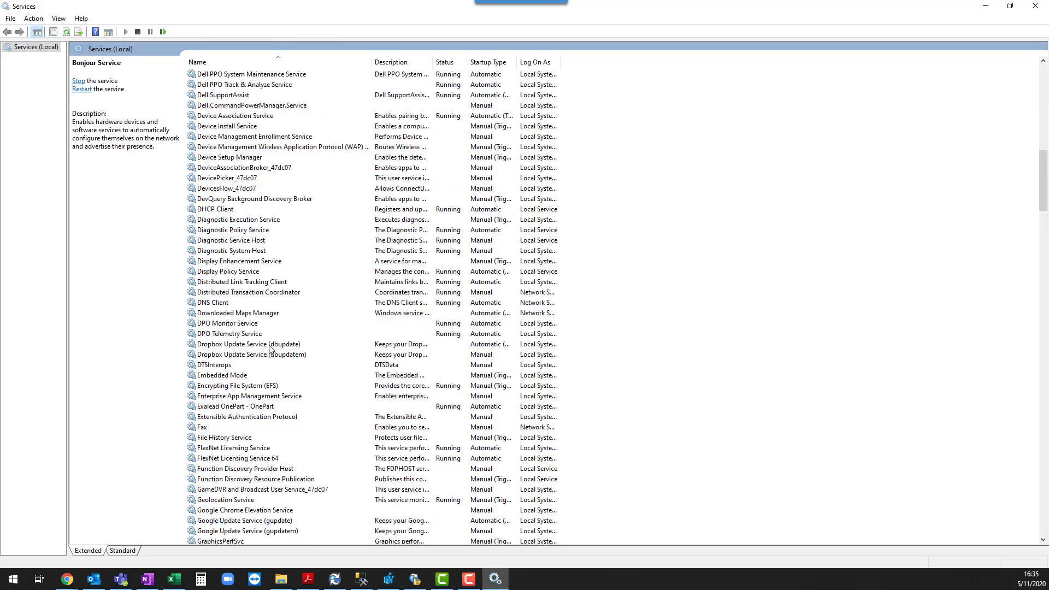
{"action": "scroll", "coordinate": [271, 348], "scroll_direction": "down", "scroll_amount": 12}
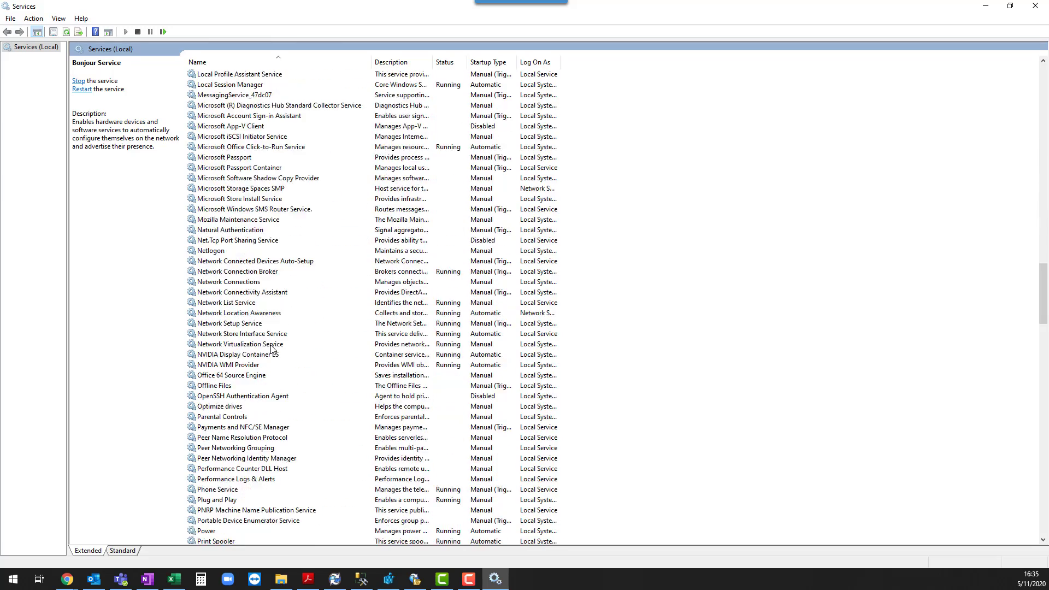
{"action": "scroll", "coordinate": [272, 348], "scroll_direction": "down", "scroll_amount": 8}
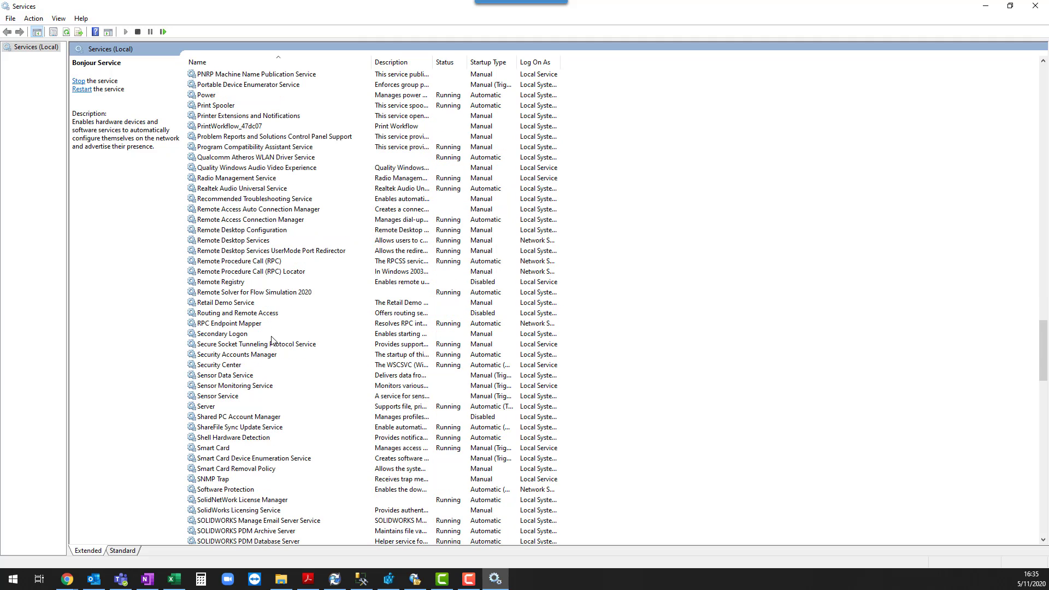
{"action": "scroll", "coordinate": [290, 256], "scroll_direction": "down", "scroll_amount": 4}
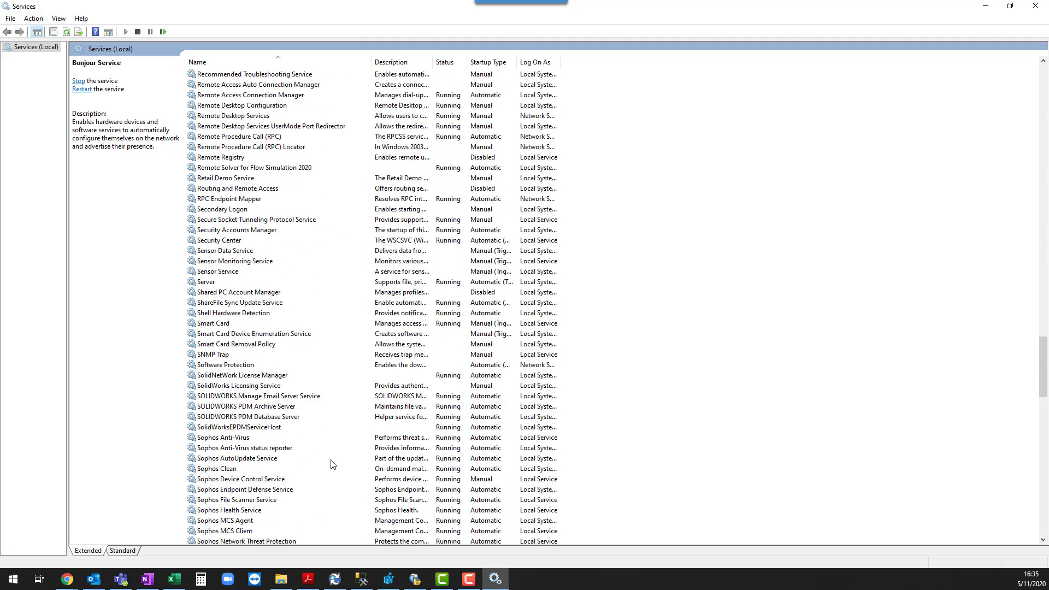
{"action": "left_click", "coordinate": [288, 408]}
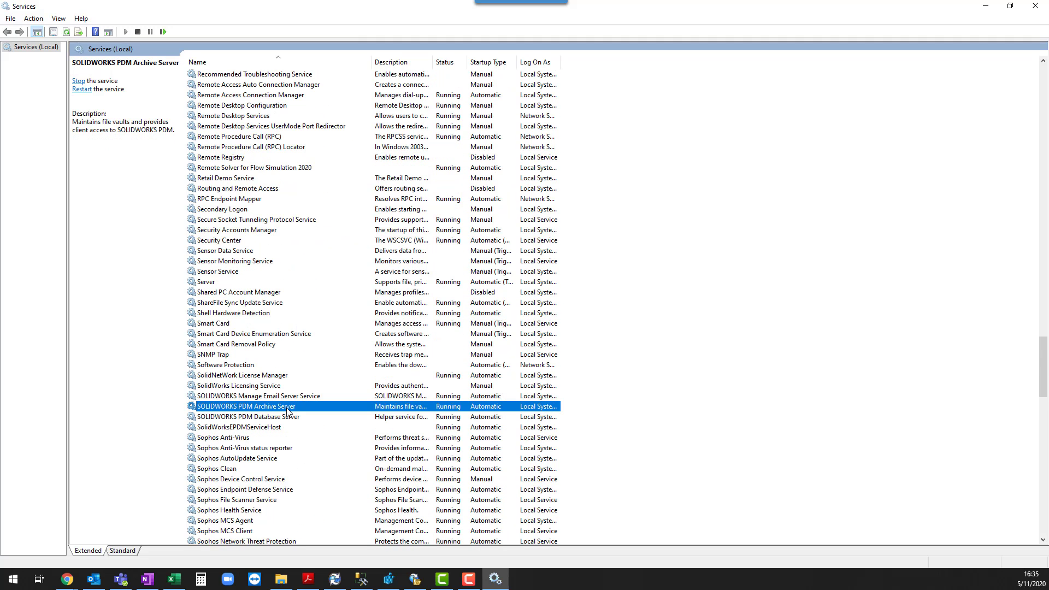
{"action": "right_click", "coordinate": [243, 410]}
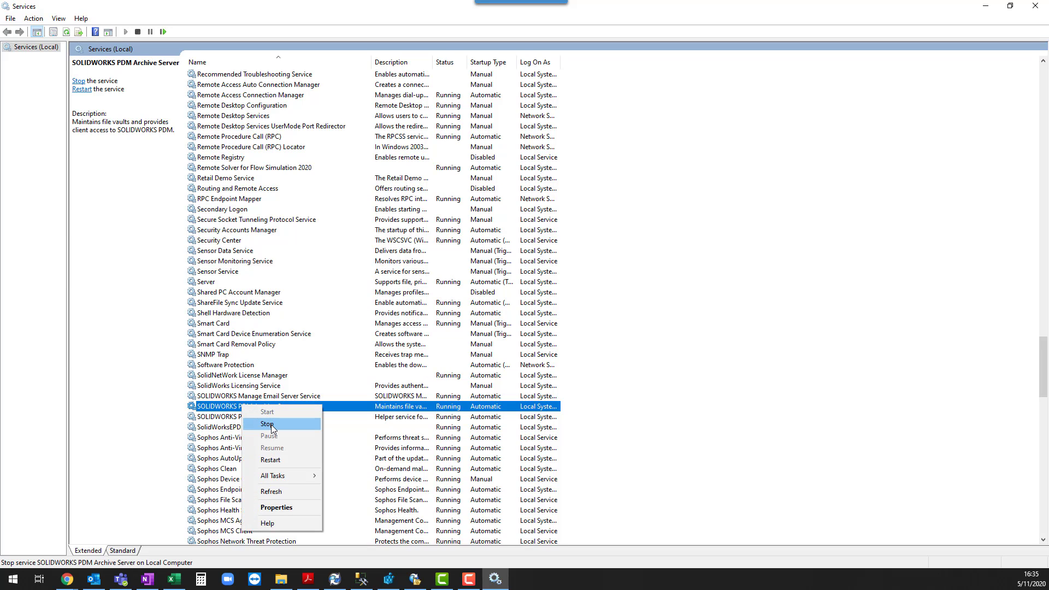
{"action": "left_click", "coordinate": [271, 425]}
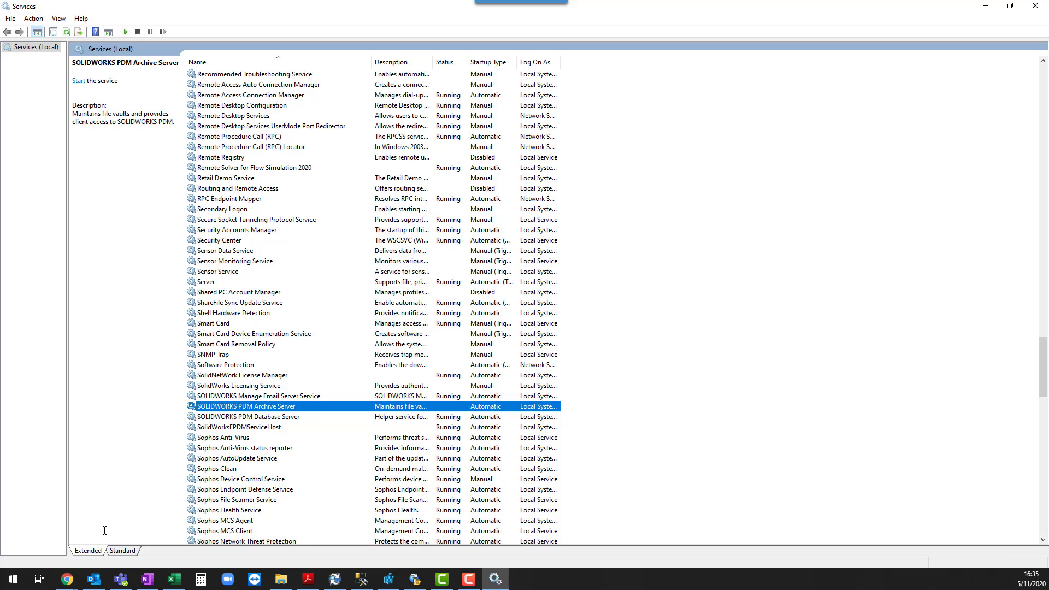
Step: Close the existing Registry Editor window, then search Windows for regedit and open a fresh Registry Editor
{"action": "left_click", "coordinate": [391, 584]}
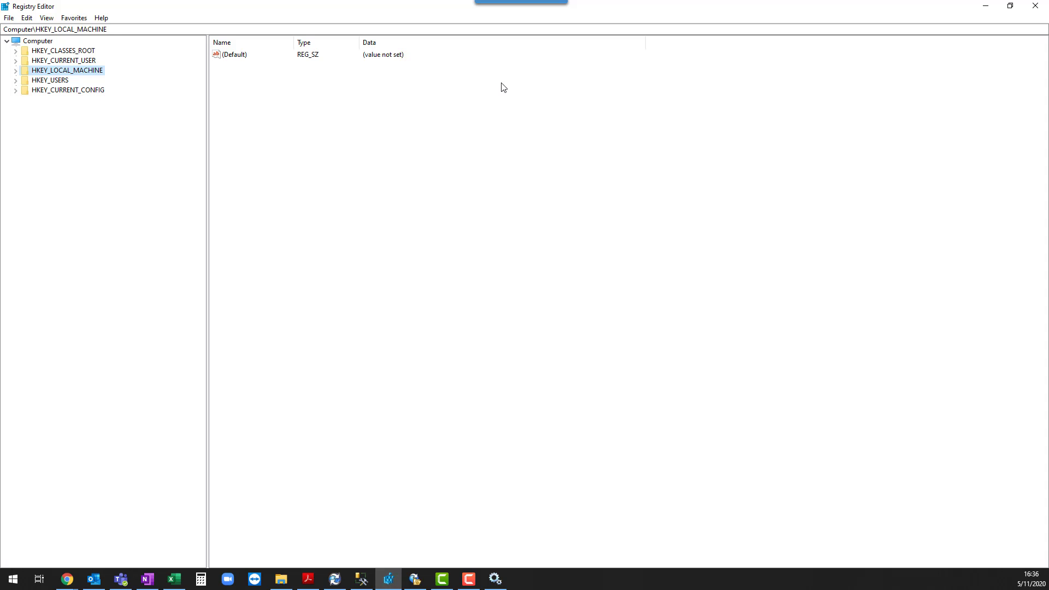
{"action": "left_click", "coordinate": [1035, 5]}
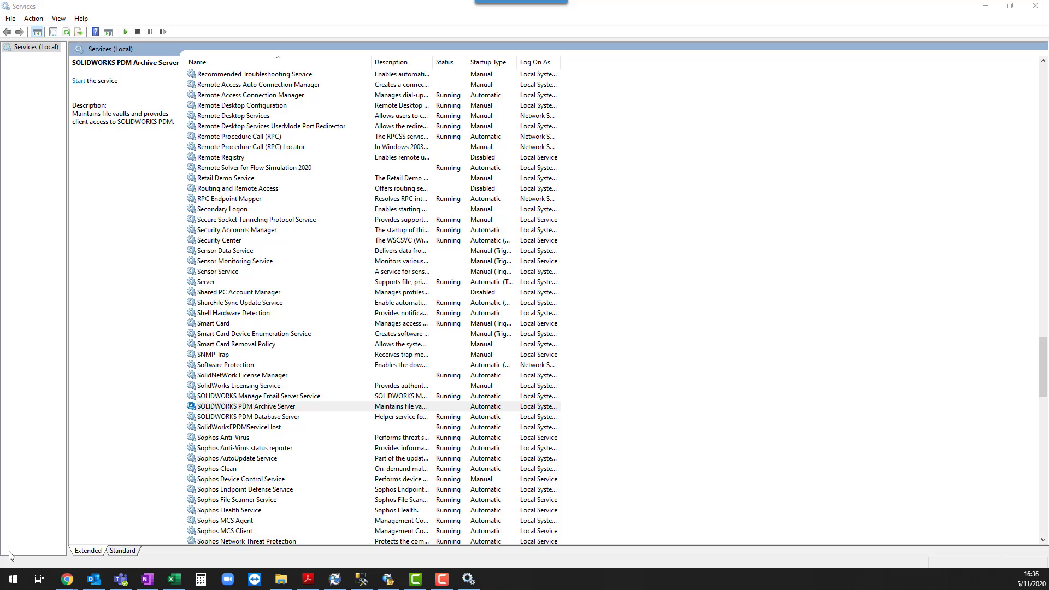
{"action": "left_click", "coordinate": [12, 580]}
{"action": "type", "text": "re"}
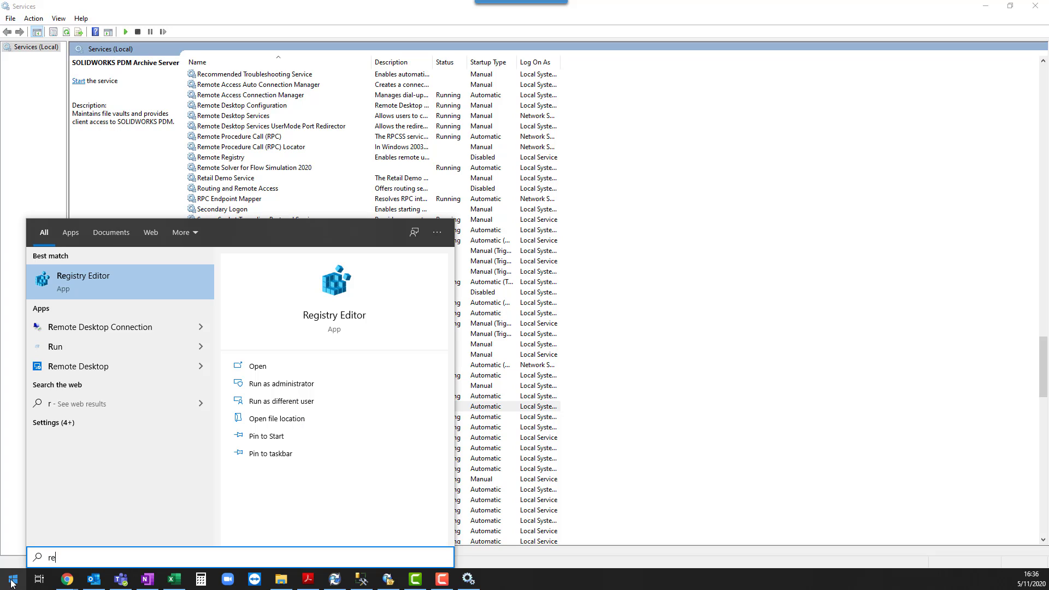
{"action": "type", "text": "gedit"}
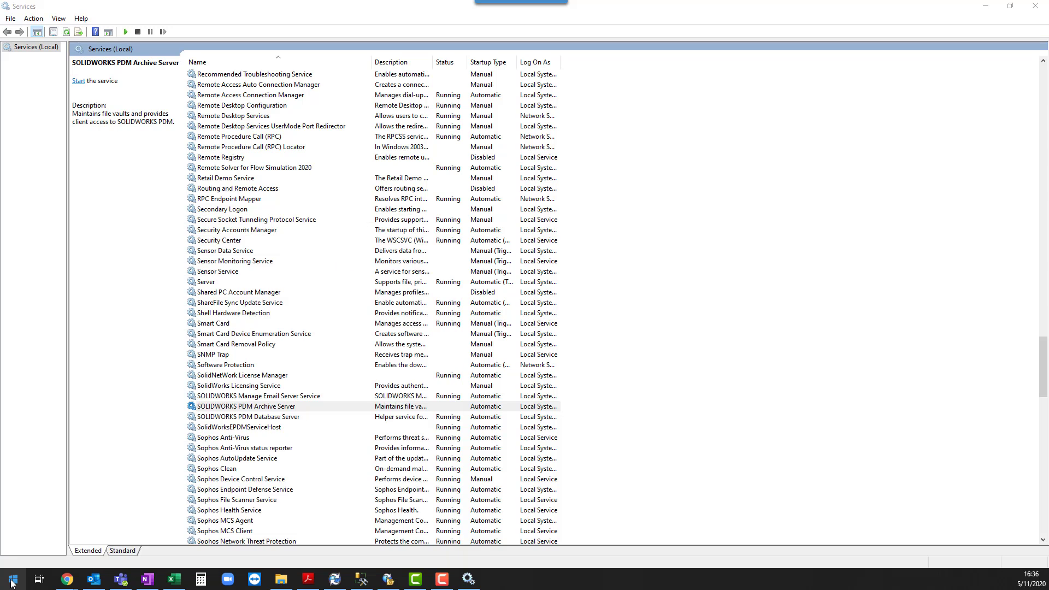
{"action": "key", "text": "Return"}
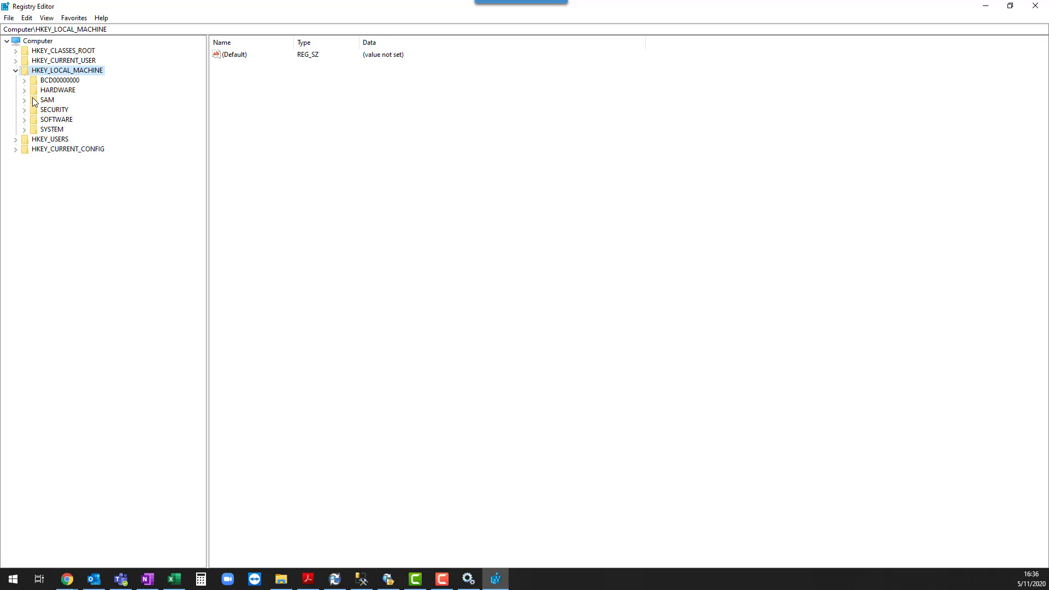
Step: Expand the registry tree through HKEY_LOCAL_MACHINE, SOFTWARE, SolidWorks and Applications down to the PDMWorks Enterprise subkeys
{"action": "left_click", "coordinate": [15, 70]}
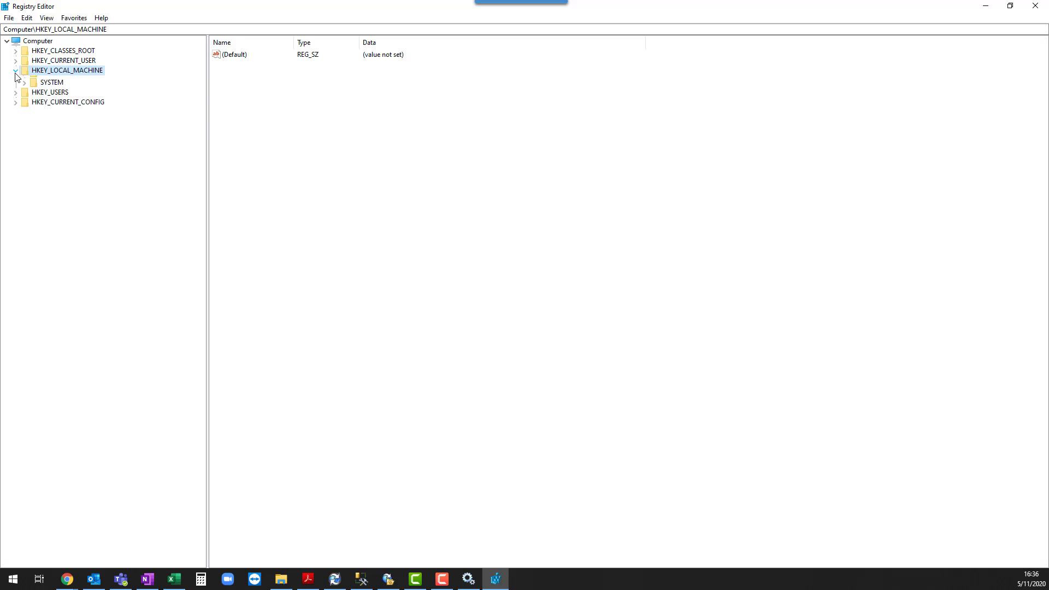
{"action": "left_click", "coordinate": [15, 70]}
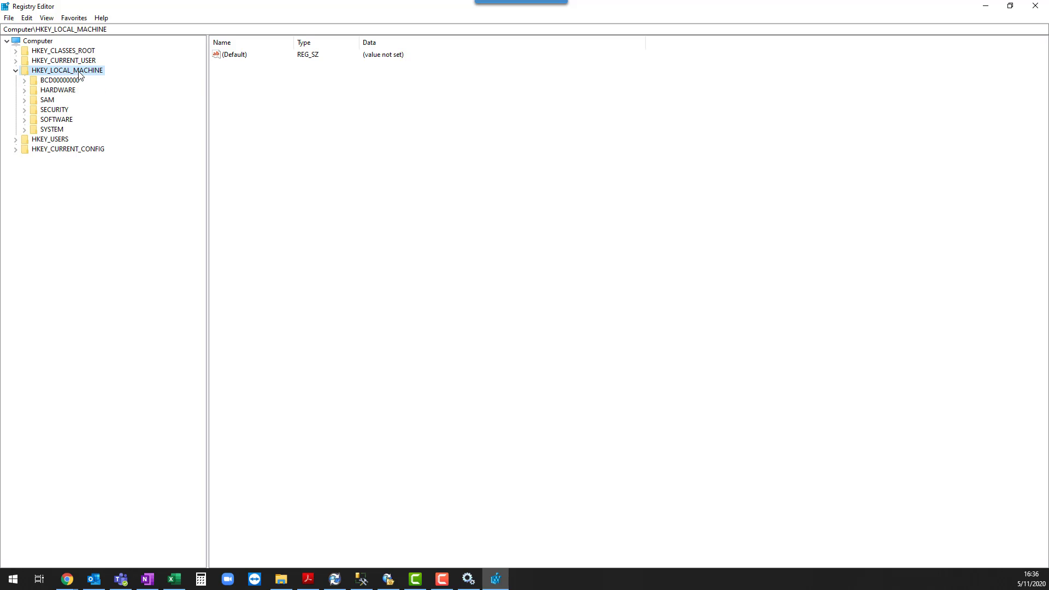
{"action": "left_click", "coordinate": [25, 120]}
{"action": "scroll", "coordinate": [88, 188], "scroll_direction": "down", "scroll_amount": 5}
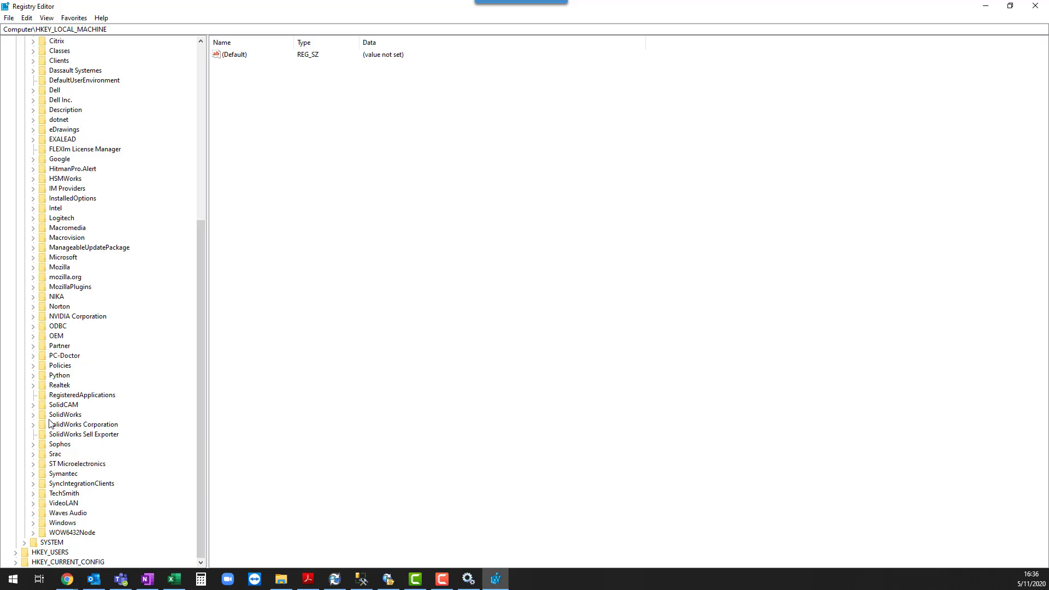
{"action": "left_click", "coordinate": [33, 415]}
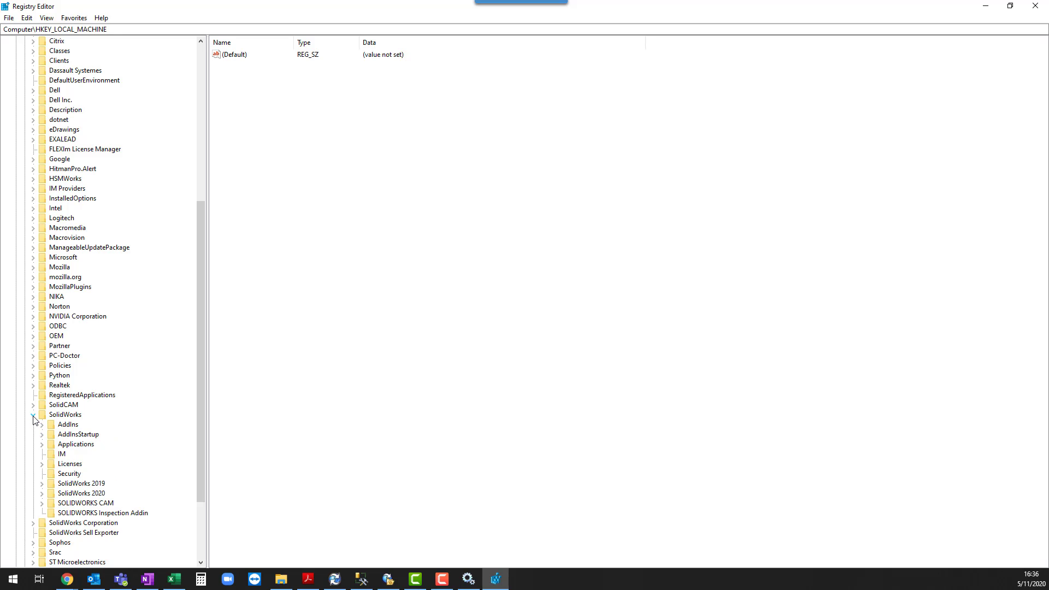
{"action": "scroll", "coordinate": [34, 420], "scroll_direction": "down", "scroll_amount": 3}
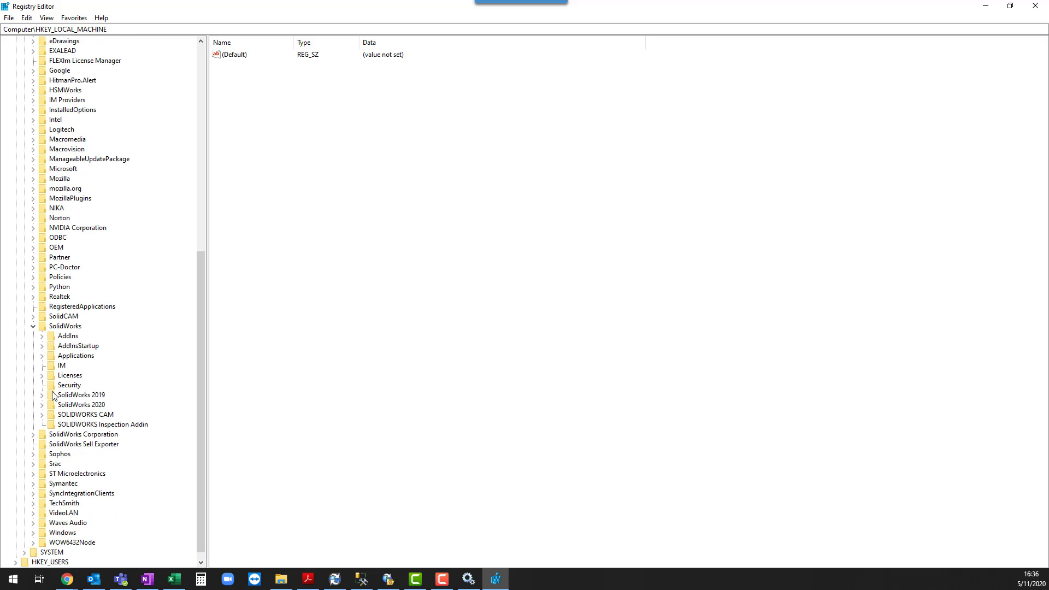
{"action": "left_click", "coordinate": [42, 356]}
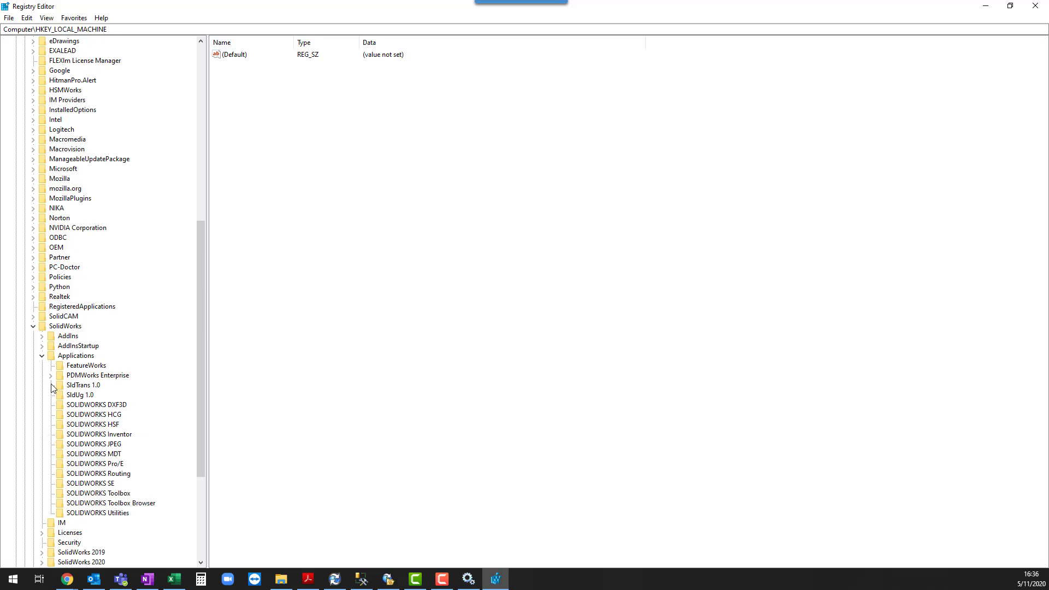
{"action": "left_click", "coordinate": [51, 376]}
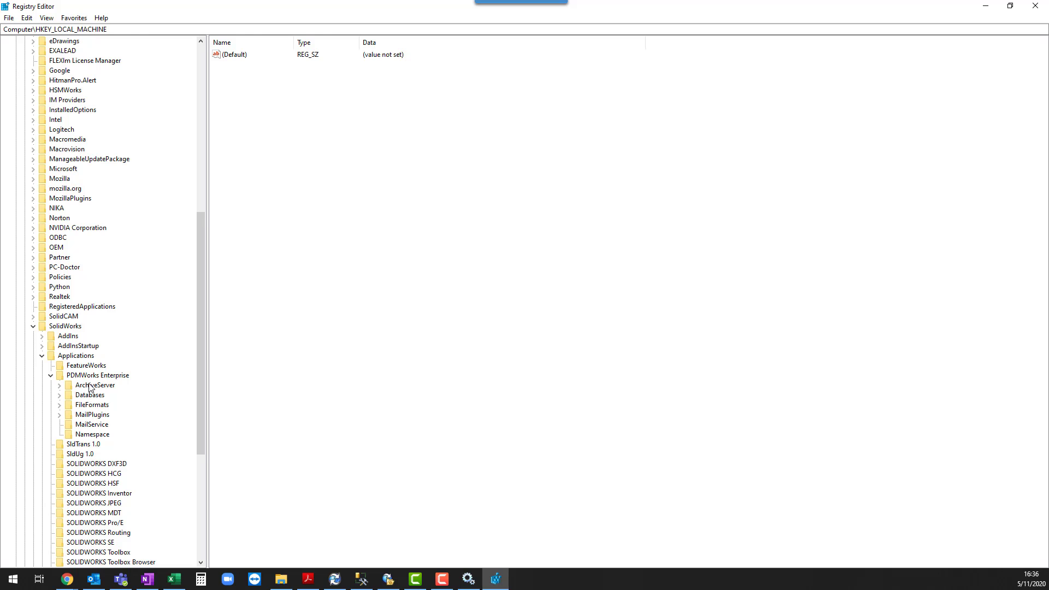
Step: Expand the ArchiveServer and Vaults keys under PDMWorks Enterprise and select the Test_Vault key
{"action": "left_click", "coordinate": [88, 385]}
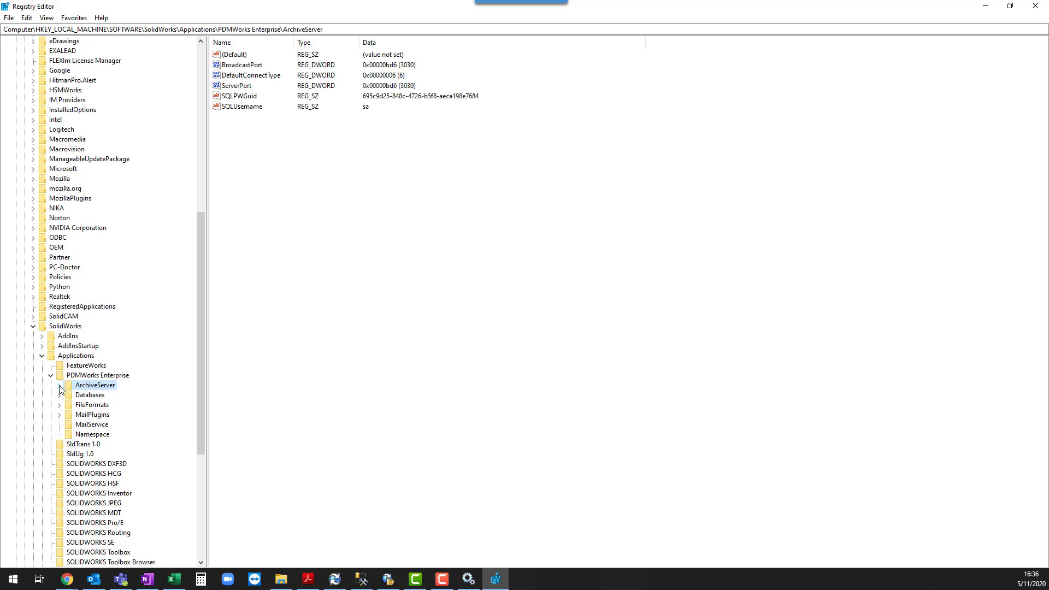
{"action": "left_click", "coordinate": [59, 386]}
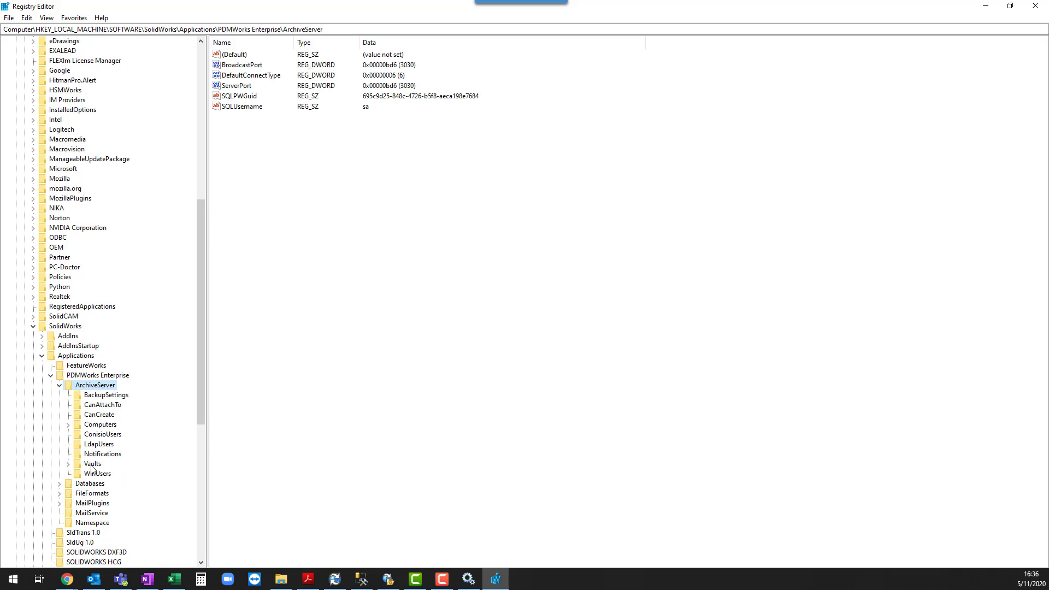
{"action": "left_click", "coordinate": [77, 465]}
{"action": "left_click", "coordinate": [68, 464]}
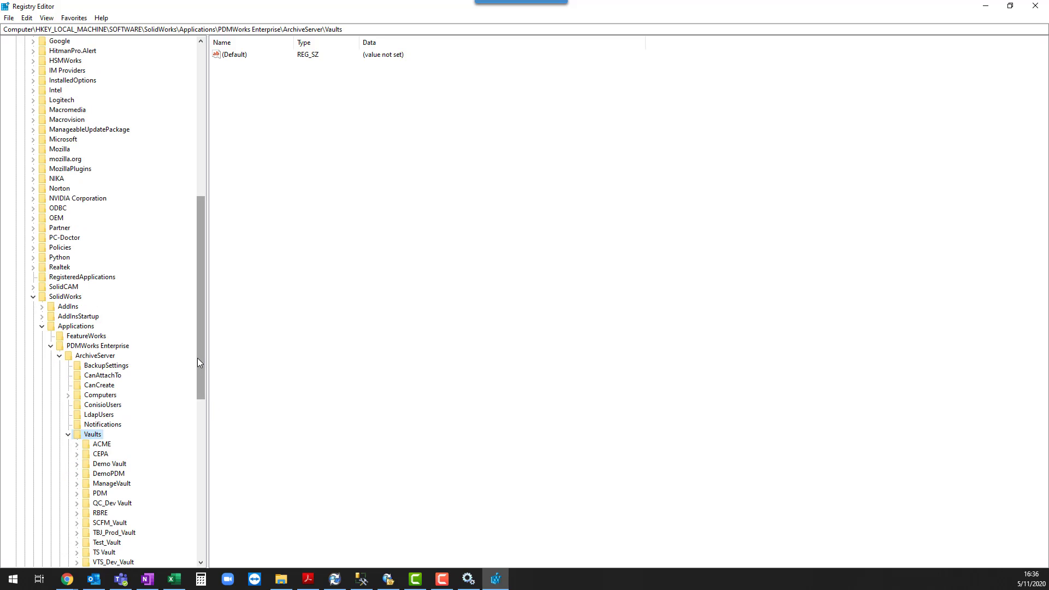
{"action": "left_click_drag", "start_coordinate": [198, 359], "coordinate": [210, 393]}
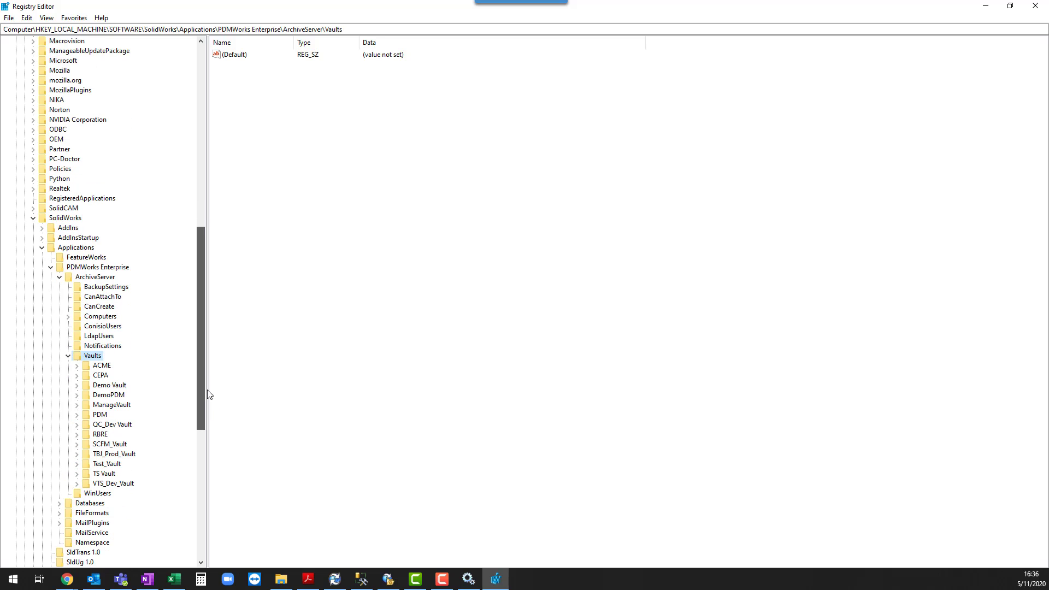
{"action": "left_click", "coordinate": [111, 467]}
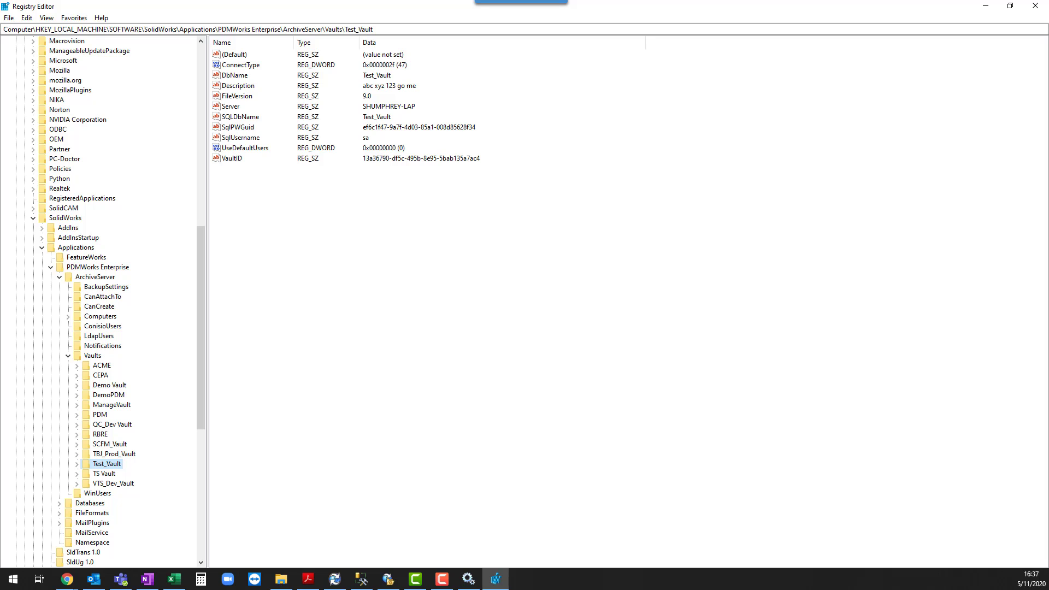
Step: Expand the Test_Vault key, display its ArchiveTable values and widen the Data column slightly
{"action": "left_click", "coordinate": [76, 464]}
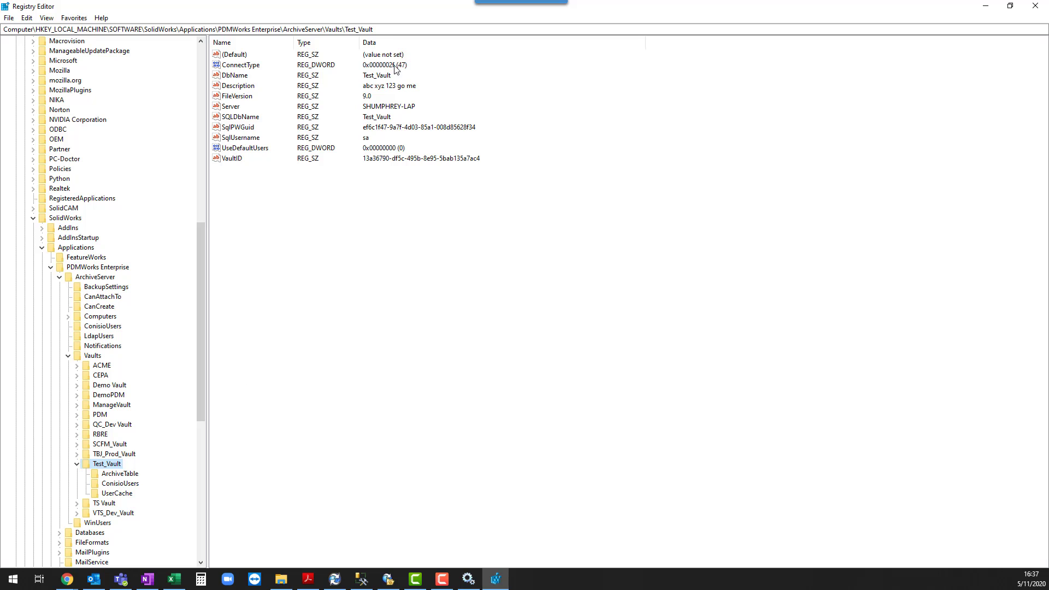
{"action": "left_click", "coordinate": [123, 474]}
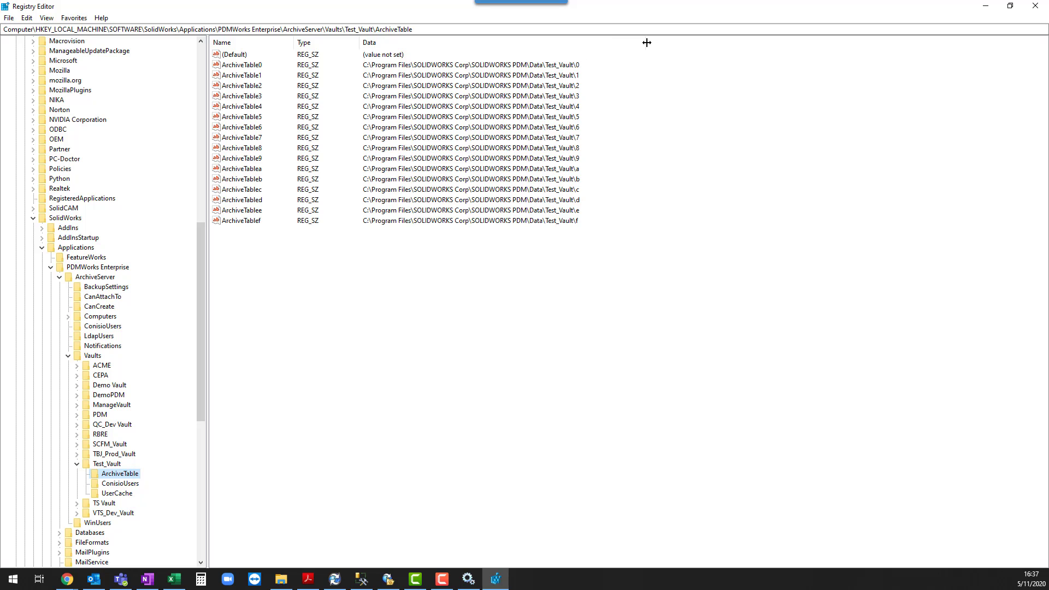
{"action": "left_click_drag", "start_coordinate": [645, 43], "coordinate": [655, 43]}
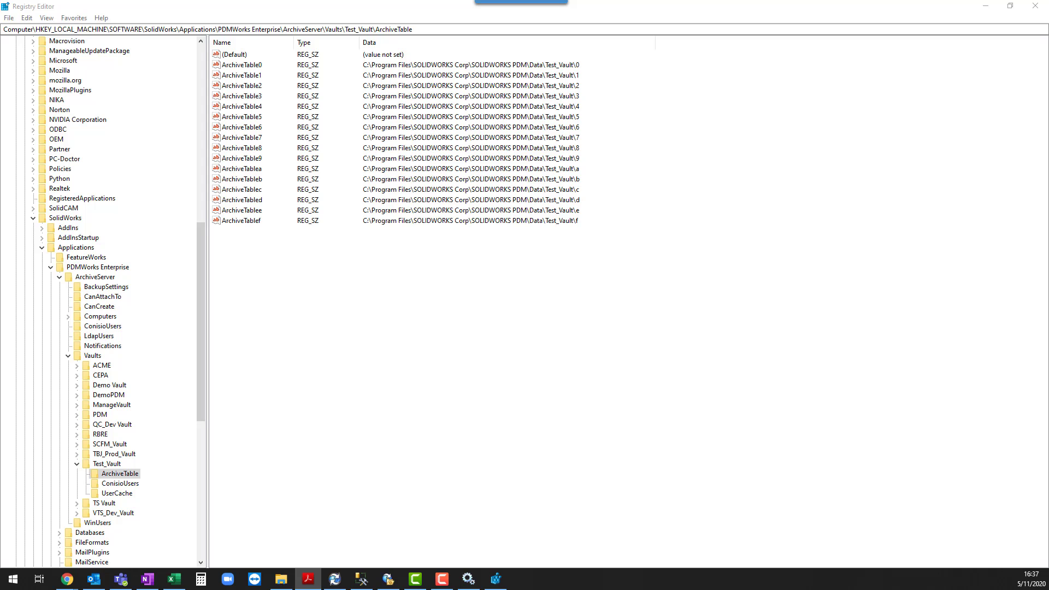
Step: Replace Test with Prod in the ArchiveTable0 path so its vault folder is Prod_Vault\0
{"action": "left_click", "coordinate": [247, 67]}
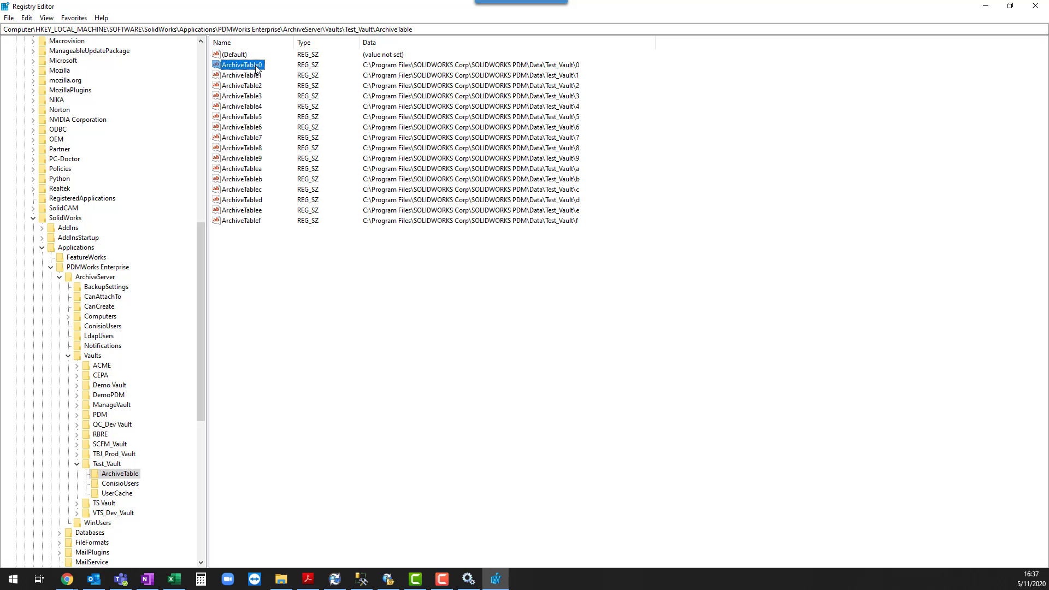
{"action": "left_click", "coordinate": [253, 221]}
{"action": "left_click", "coordinate": [250, 65]}
{"action": "double_click", "coordinate": [249, 65]}
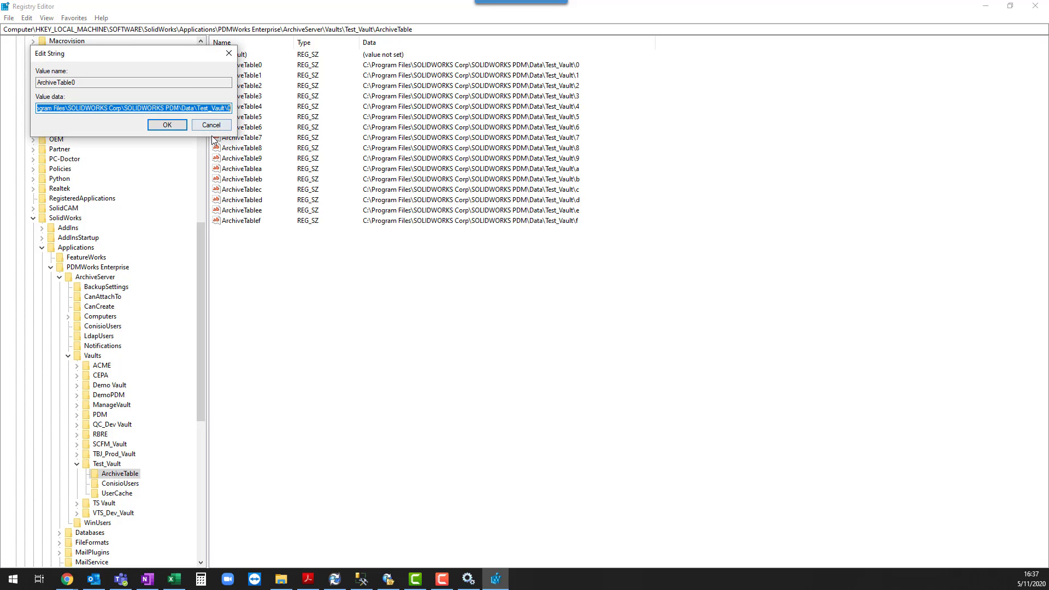
{"action": "left_click", "coordinate": [210, 109]}
{"action": "key", "text": "BackSpace"}
{"action": "key", "text": "BackSpace"}
{"action": "key", "text": "BackSpace"}
{"action": "key", "text": "BackSpace"}
{"action": "type", "text": "Prod"}
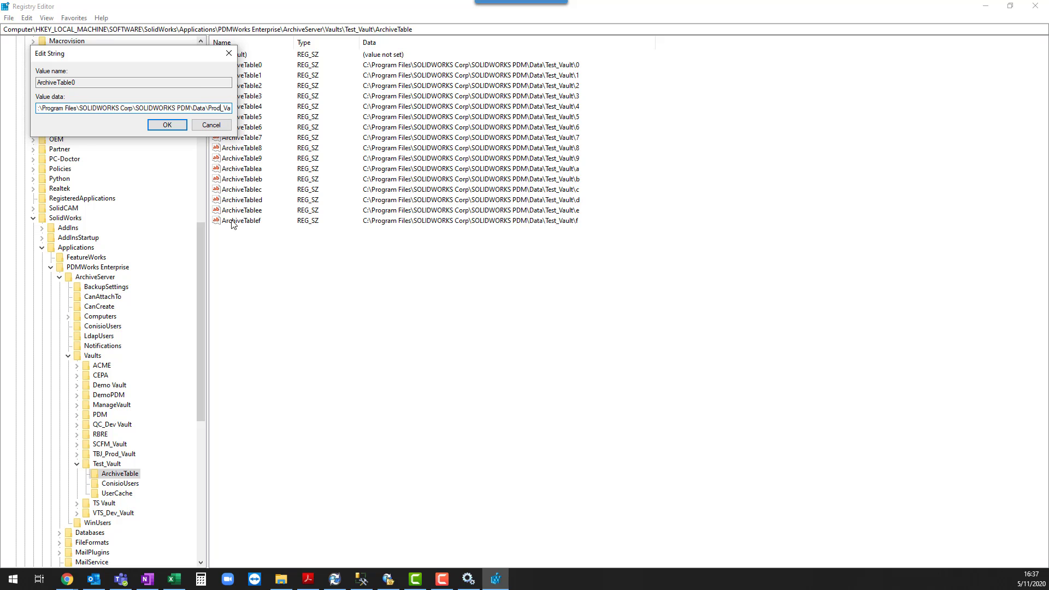
{"action": "left_click", "coordinate": [181, 126]}
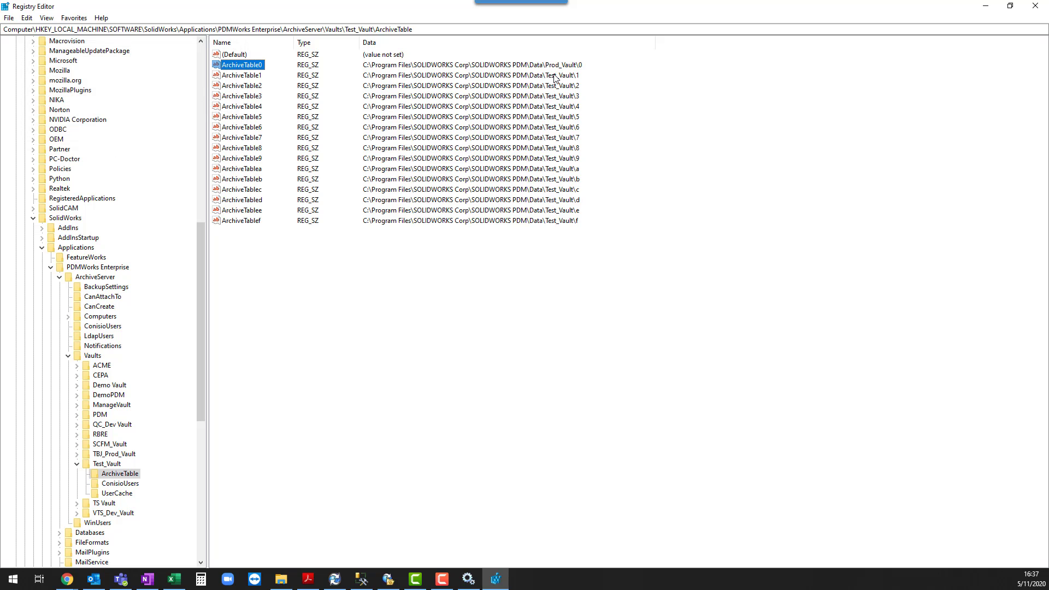
Step: Replace Test with Prod in the ArchiveTable1 path so its vault folder is Prod_Vault\1
{"action": "double_click", "coordinate": [554, 76]}
{"action": "key", "text": "BackSpace"}
{"action": "key", "text": "BackSpace"}
{"action": "key", "text": "BackSpace"}
{"action": "key", "text": "BackSpace"}
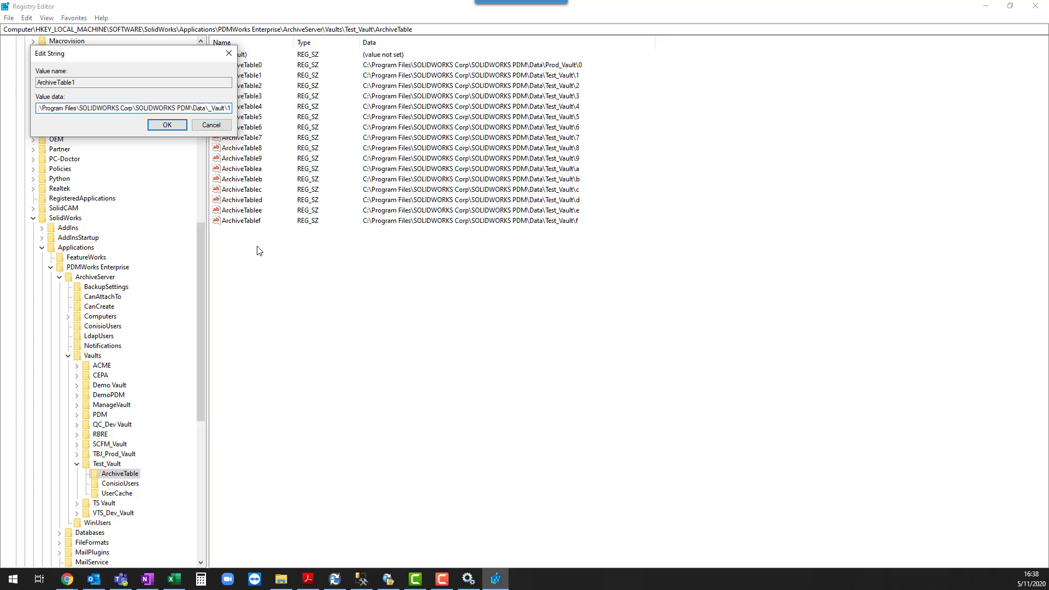
{"action": "type", "text": "Prod"}
{"action": "left_click", "coordinate": [167, 125]}
Step: Replace Test with Prod in the ArchiveTable2 path so its vault folder is Prod_Vault\2
{"action": "double_click", "coordinate": [244, 86]}
{"action": "left_click", "coordinate": [209, 108]}
{"action": "key", "text": "BackSpace"}
{"action": "key", "text": "BackSpace"}
{"action": "key", "text": "BackSpace"}
{"action": "key", "text": "BackSpace"}
{"action": "type", "text": "Prod"}
{"action": "key", "text": "Return"}
Step: Replace Test with Prod in the ArchiveTable3 and ArchiveTable4 paths so they use Prod_Vault\3 and Prod_Vault\4
{"action": "double_click", "coordinate": [245, 96]}
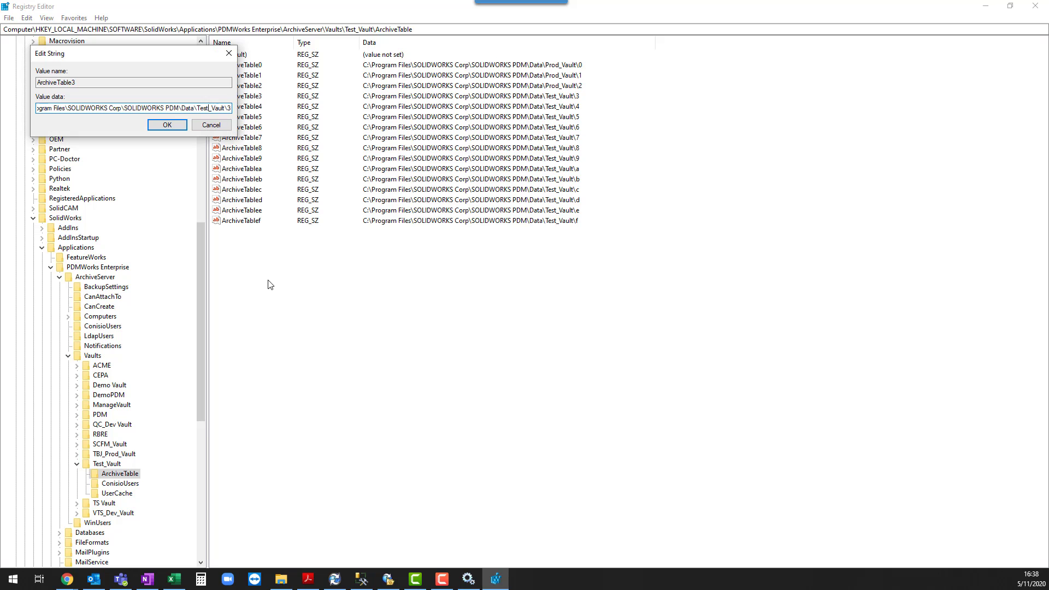
{"action": "type", "text": "Prod"}
{"action": "key", "text": "Return"}
{"action": "double_click", "coordinate": [245, 107]}
{"action": "type", "text": "Prod"}
{"action": "key", "text": "Return"}
Step: Replace Test with Prod in the ArchiveTable5 path so its vault folder is Prod_Vault\5
{"action": "double_click", "coordinate": [244, 117]}
{"action": "left_click", "coordinate": [209, 108]}
{"action": "key", "text": "BackSpace"}
{"action": "key", "text": "BackSpace"}
{"action": "key", "text": "BackSpace"}
{"action": "key", "text": "BackSpace"}
{"action": "type", "text": "Prod"}
{"action": "key", "text": "Return"}
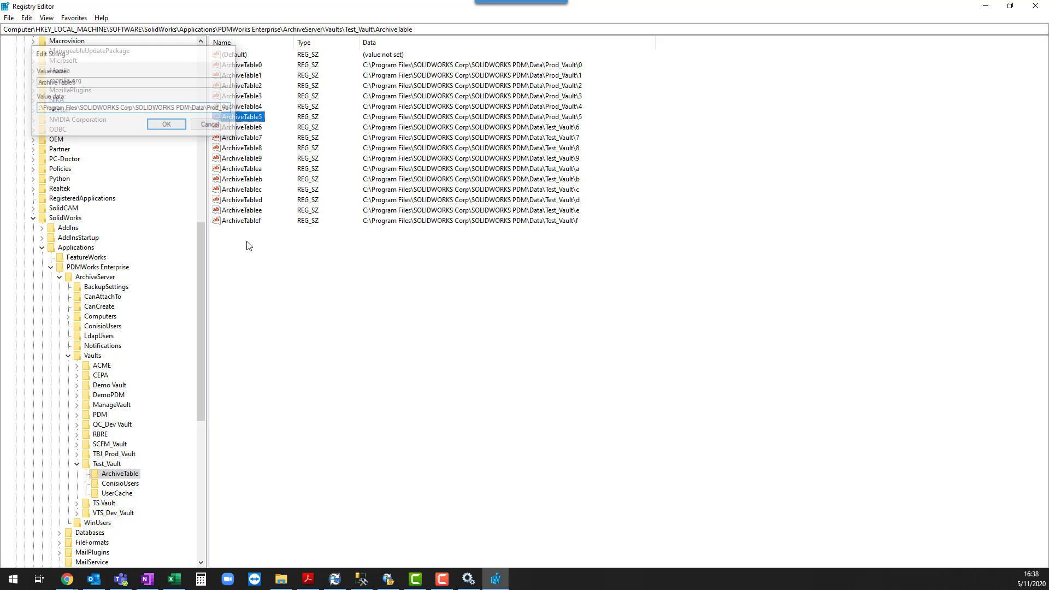
Step: Replace Test with Prod in the ArchiveTable6 and ArchiveTable7 paths so they use Prod_Vault\6 and Prod_Vault\7
{"action": "double_click", "coordinate": [244, 127]}
{"action": "left_click", "coordinate": [208, 108]}
{"action": "key", "text": "BackSpace"}
{"action": "key", "text": "BackSpace"}
{"action": "key", "text": "BackSpace"}
{"action": "key", "text": "BackSpace"}
{"action": "type", "text": "Prod"}
{"action": "key", "text": "BackSpace"}
{"action": "key", "text": "BackSpace"}
{"action": "type", "text": "Prod"}
{"action": "key", "text": "Return"}
Step: Replace Test with Prod in the ArchiveTable8 path so its vault folder is Prod_Vault\8
{"action": "double_click", "coordinate": [243, 148]}
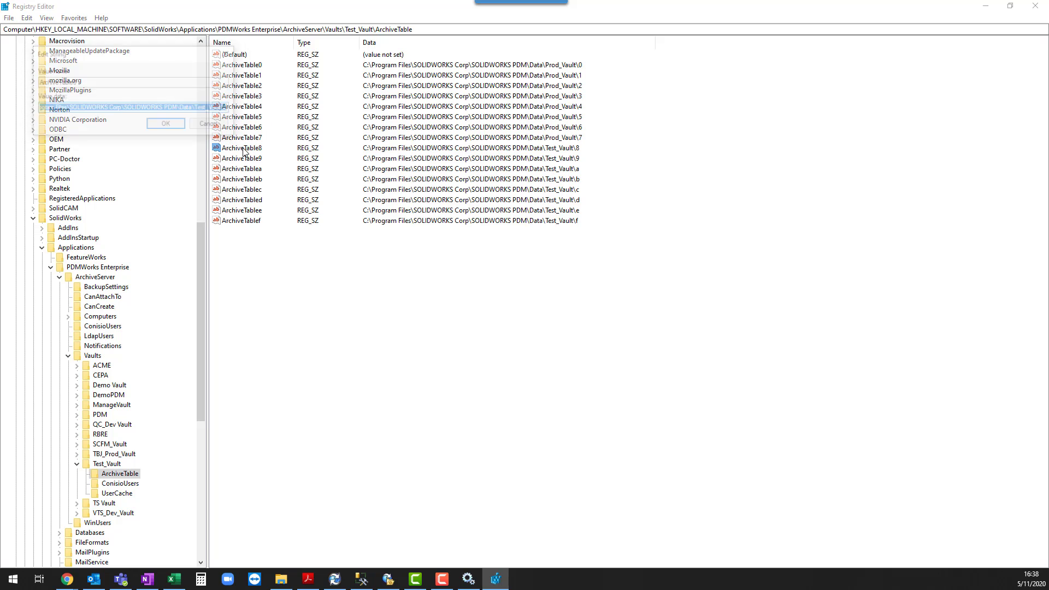
{"action": "left_click", "coordinate": [209, 108]}
{"action": "key", "text": "BackSpace"}
{"action": "key", "text": "BackSpace"}
{"action": "key", "text": "BackSpace"}
{"action": "key", "text": "BackSpace"}
{"action": "type", "text": "Prod"}
{"action": "key", "text": "Return"}
Step: Replace Test with Prod in the ArchiveTable9 and ArchiveTablea paths so they use Prod_Vault\9 and Prod_Vault\a
{"action": "key", "text": "BackSpace"}
{"action": "key", "text": "BackSpace"}
{"action": "key", "text": "BackSpace"}
{"action": "key", "text": "BackSpace"}
{"action": "type", "text": "Prod_Va"}
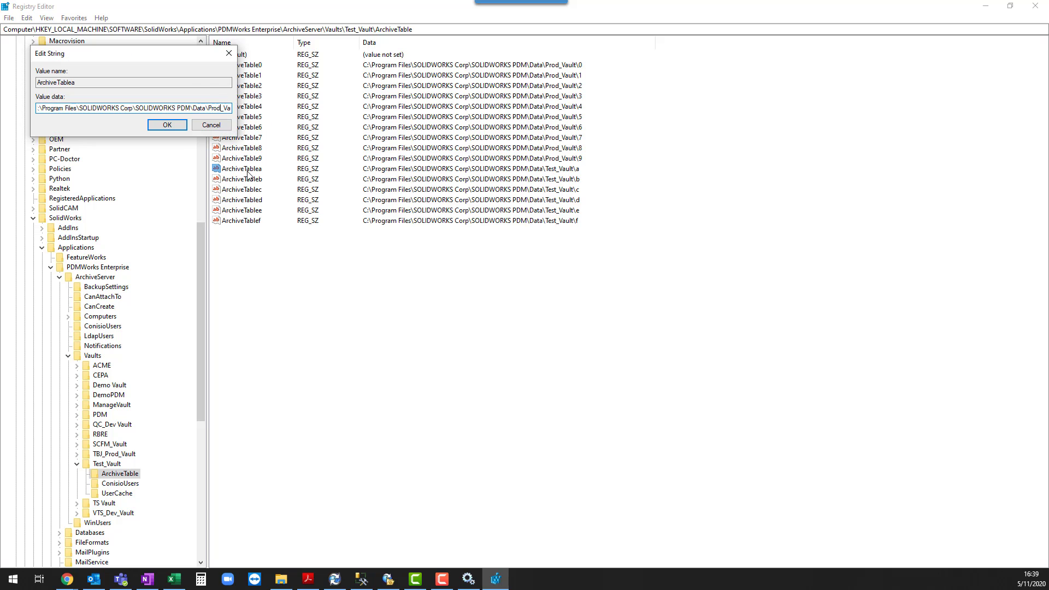
{"action": "key", "text": "Return"}
Step: Replace Test with Prod in the ArchiveTableb and ArchiveTablec paths so they use Prod_Vault\b and Prod_Vault\c
{"action": "double_click", "coordinate": [243, 179]}
{"action": "key", "text": "BackSpace"}
{"action": "key", "text": "BackSpace"}
{"action": "key", "text": "BackSpace"}
{"action": "key", "text": "BackSpace"}
{"action": "type", "text": "Prod"}
{"action": "key", "text": "Return"}
{"action": "double_click", "coordinate": [243, 189]}
{"action": "type", "text": "Prod"}
{"action": "key", "text": "Return"}
Step: Replace Test with Prod in the ArchiveTabled path so its vault folder is Prod_Vault\d
{"action": "double_click", "coordinate": [243, 199]}
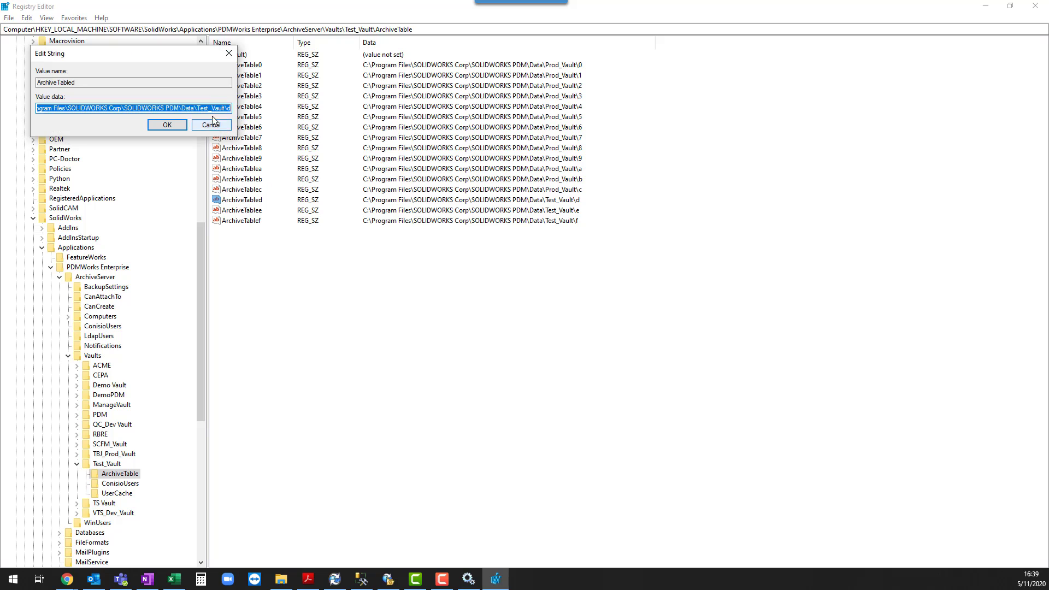
{"action": "left_click", "coordinate": [208, 108]}
{"action": "key", "text": "BackSpace"}
{"action": "key", "text": "BackSpace"}
{"action": "key", "text": "BackSpace"}
{"action": "key", "text": "BackSpace"}
{"action": "type", "text": "Prod"}
{"action": "key", "text": "Return"}
Step: Replace Test with Prod in the ArchiveTablee and ArchiveTablef paths so they use Prod_Vault\e and Prod_Vault\f
{"action": "double_click", "coordinate": [242, 210]}
{"action": "left_click", "coordinate": [218, 111]}
{"action": "key", "text": "BackSpace"}
{"action": "key", "text": "BackSpace"}
{"action": "key", "text": "BackSpace"}
{"action": "key", "text": "BackSpace"}
{"action": "type", "text": "Prod"}
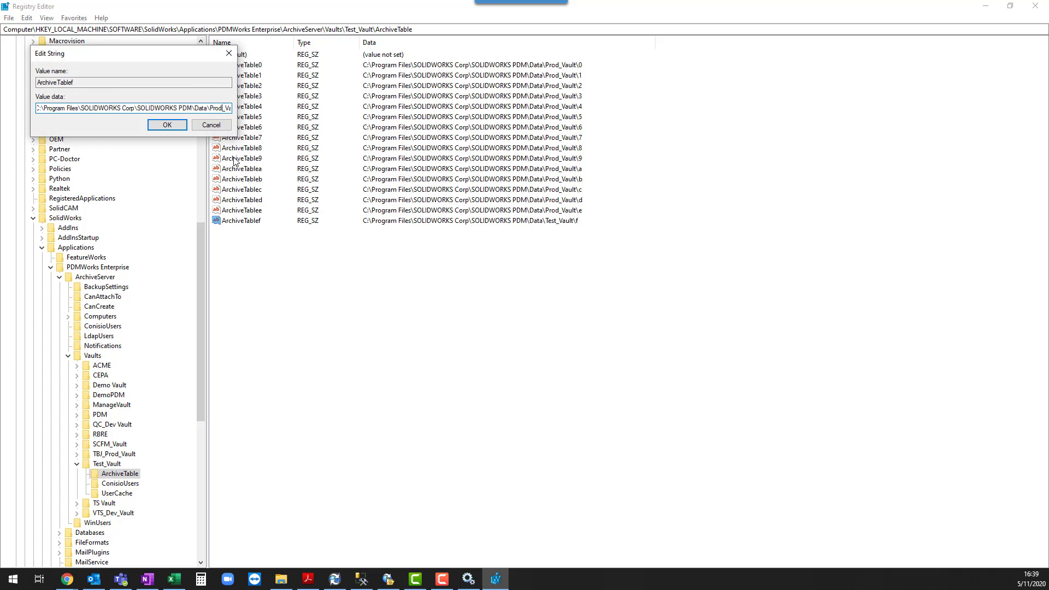
{"action": "key", "text": "Return"}
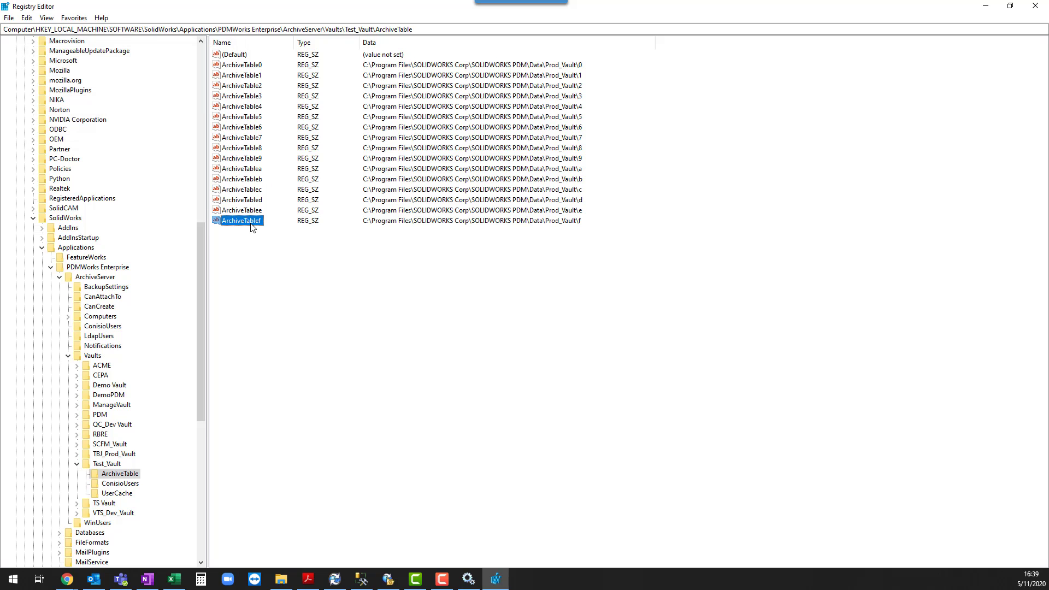
Step: Switch to File Explorer, go to C:\Program Files\SOLIDWORKS Corp\SOLIDWORKS PDM\Data and check the contents of the Test_Vault archive folder
{"action": "left_click", "coordinate": [340, 267]}
{"action": "key", "text": "alt+Tab"}
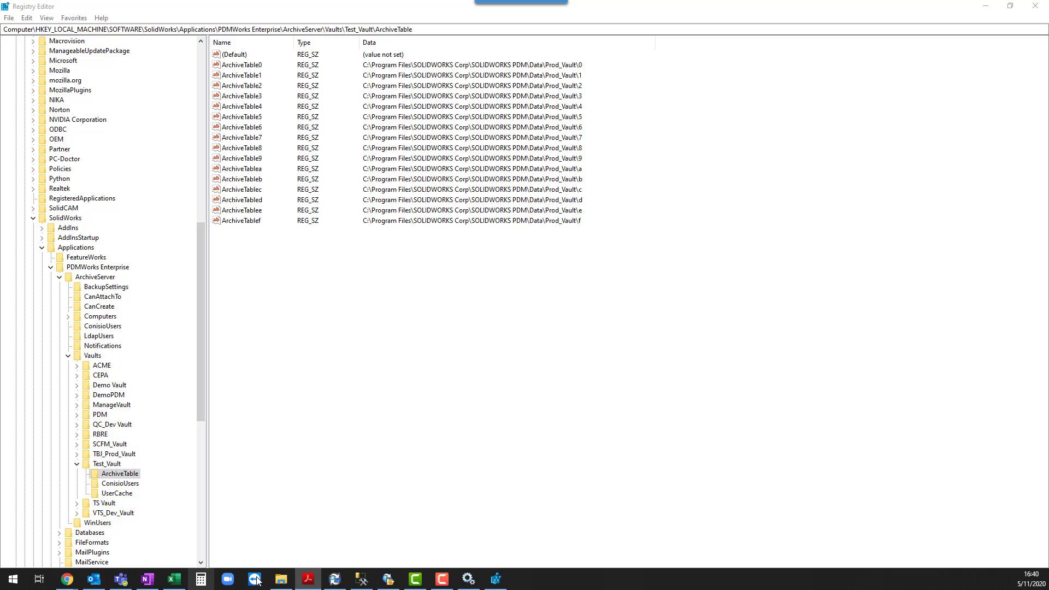
{"action": "left_click", "coordinate": [289, 584]}
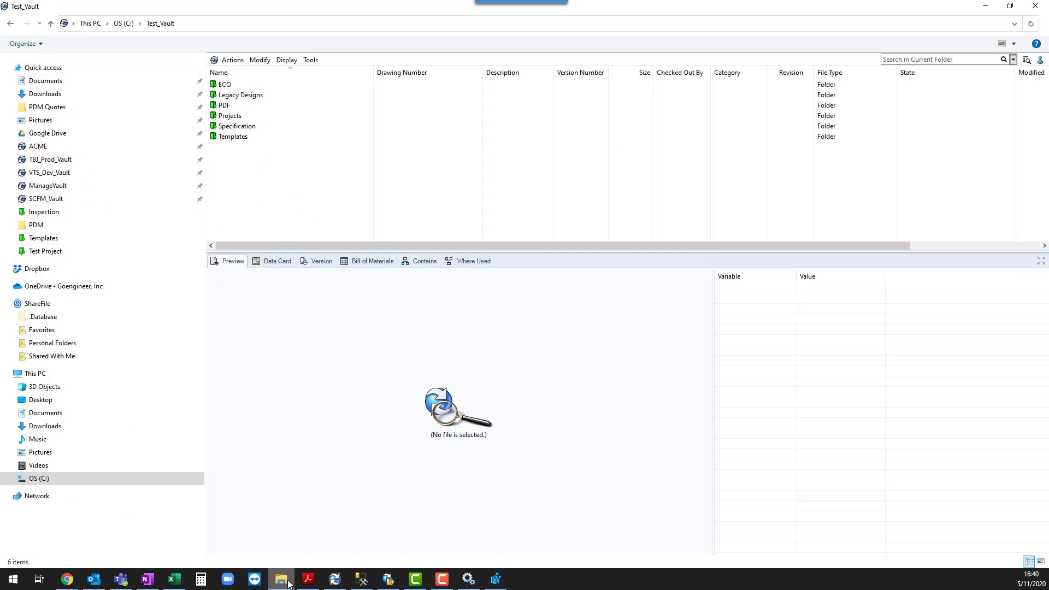
{"action": "left_click", "coordinate": [36, 484]}
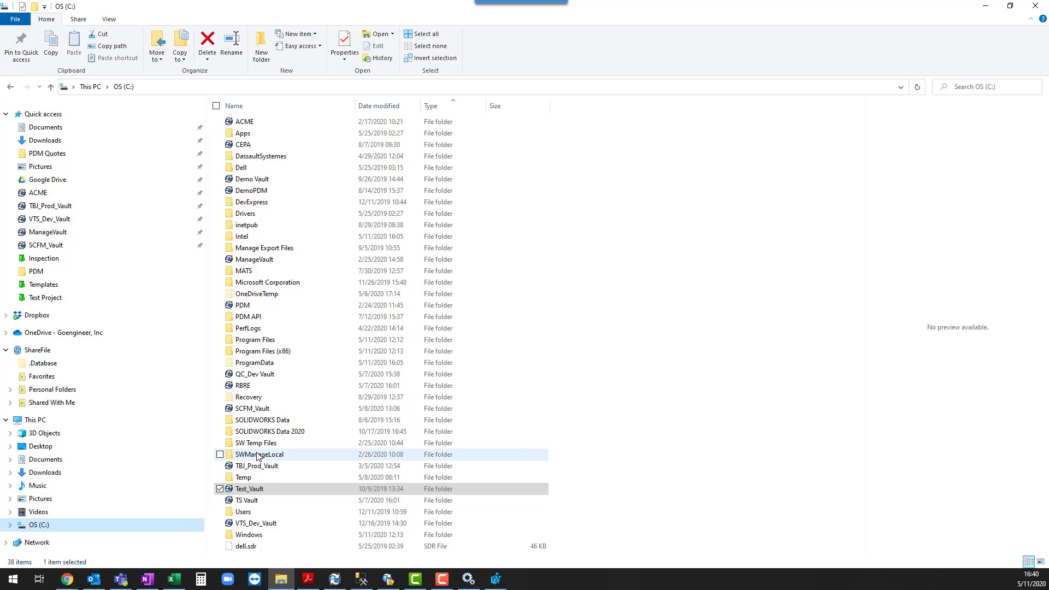
{"action": "double_click", "coordinate": [260, 340]}
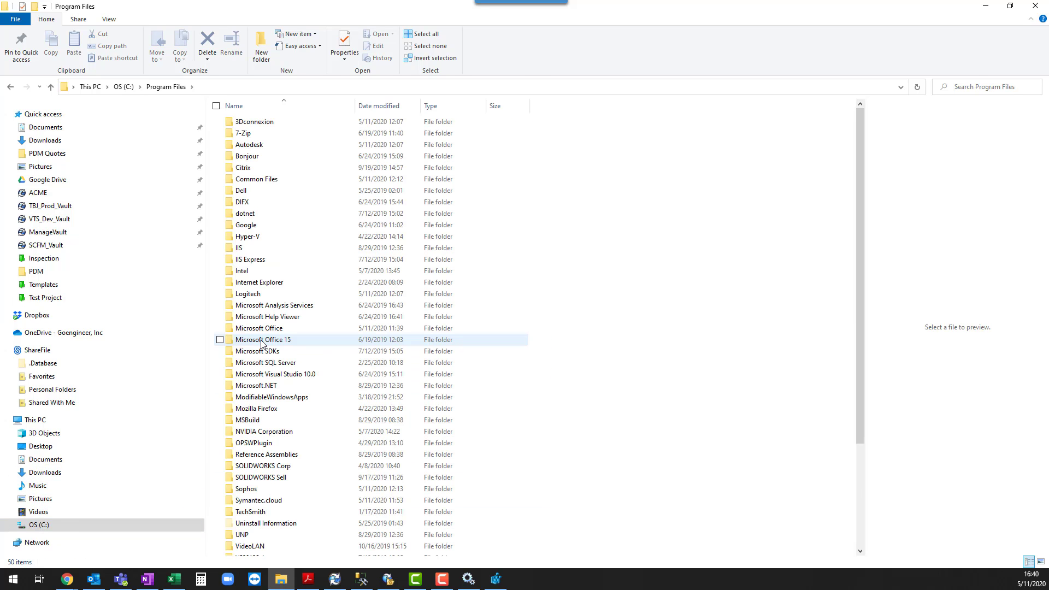
{"action": "scroll", "coordinate": [262, 343], "scroll_direction": "down", "scroll_amount": 4}
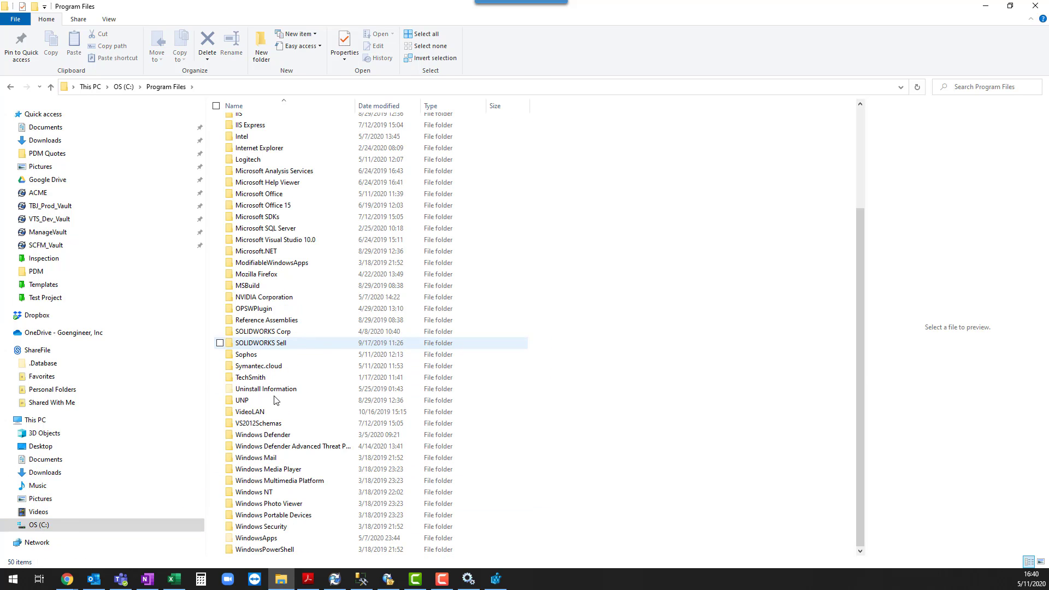
{"action": "double_click", "coordinate": [272, 334]}
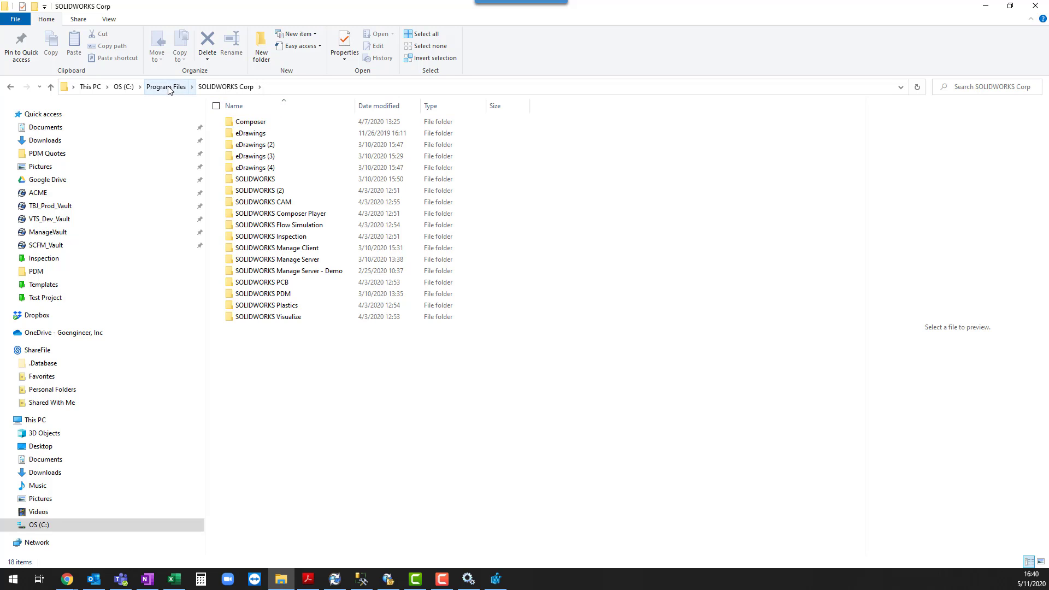
{"action": "left_click", "coordinate": [294, 298]}
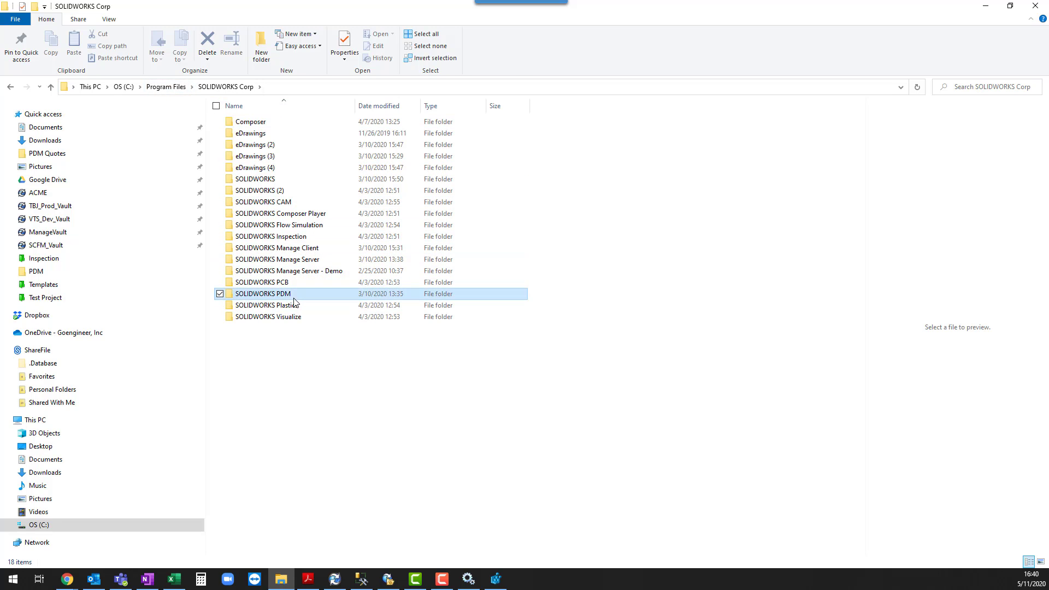
{"action": "double_click", "coordinate": [294, 299]}
{"action": "left_click", "coordinate": [244, 137]}
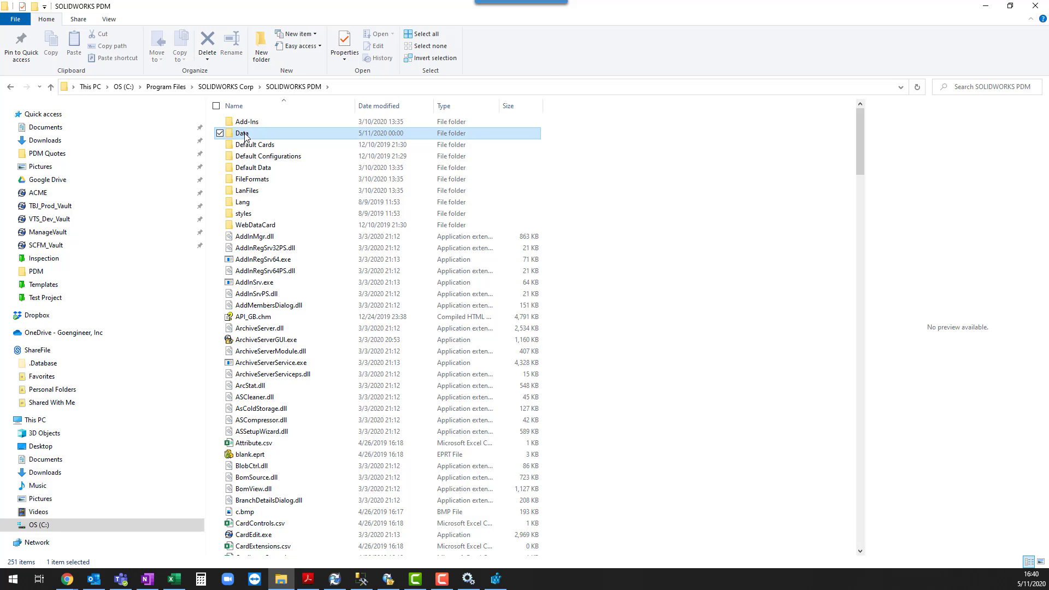
{"action": "double_click", "coordinate": [244, 136]}
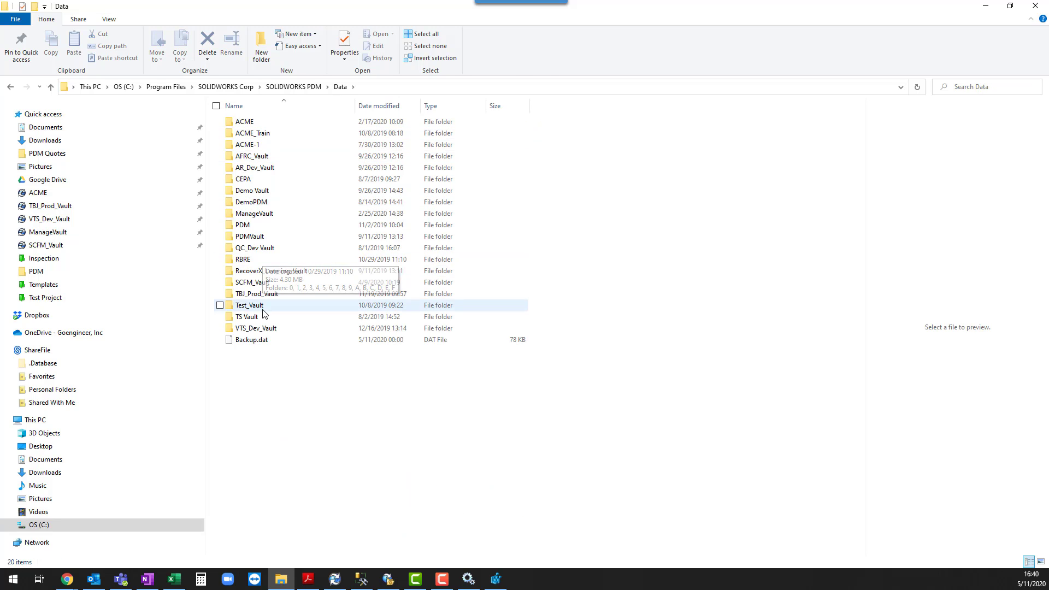
{"action": "double_click", "coordinate": [260, 305]}
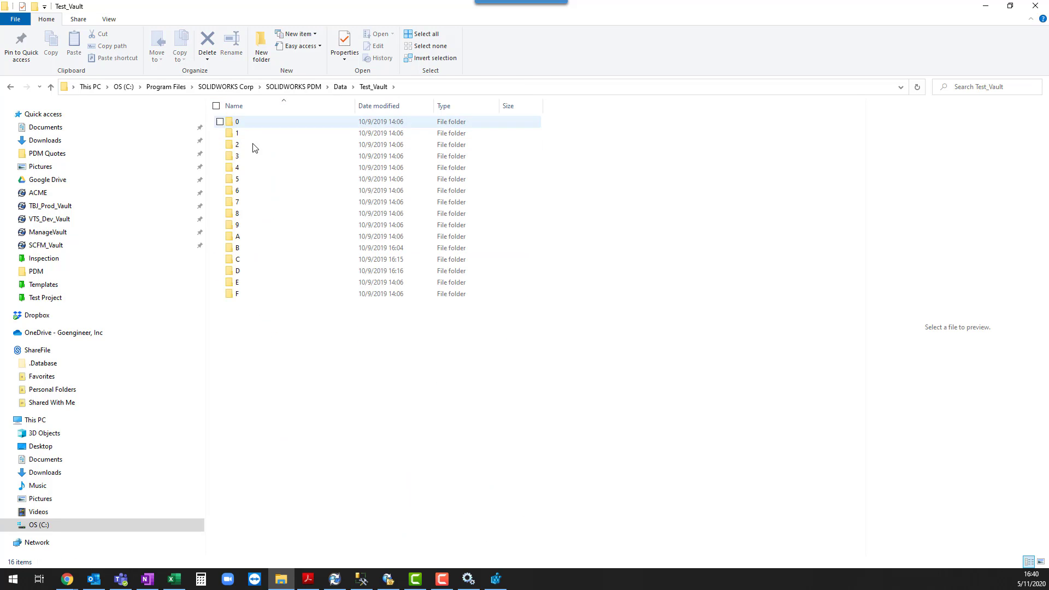
{"action": "key", "text": "BackSpace"}
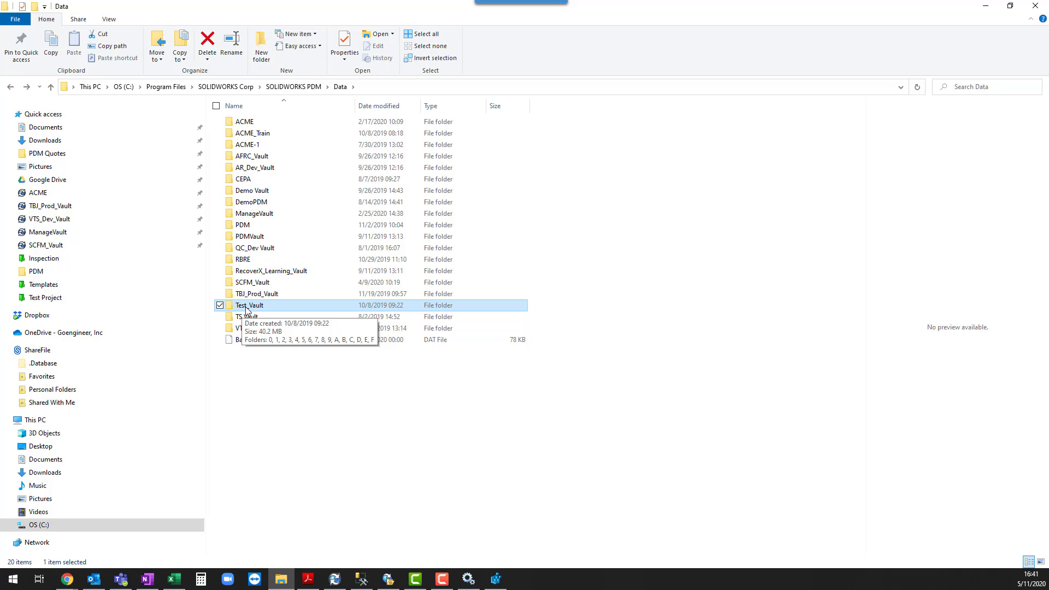
Step: Rename the Test_Vault archive folder as Prod_Vault, granting administrator permission and dismissing the database error
{"action": "left_click", "coordinate": [247, 306]}
{"action": "left_click", "coordinate": [246, 305]}
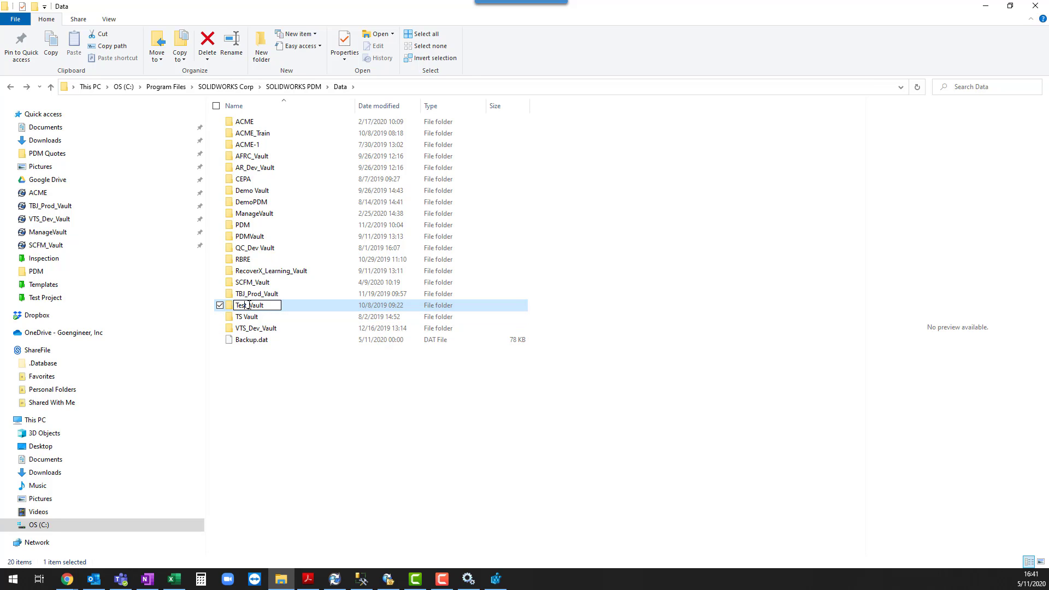
{"action": "key", "text": "BackSpace"}
{"action": "key", "text": "BackSpace"}
{"action": "key", "text": "BackSpace"}
{"action": "key", "text": "BackSpace"}
{"action": "type", "text": "Prod"}
{"action": "key", "text": "Return"}
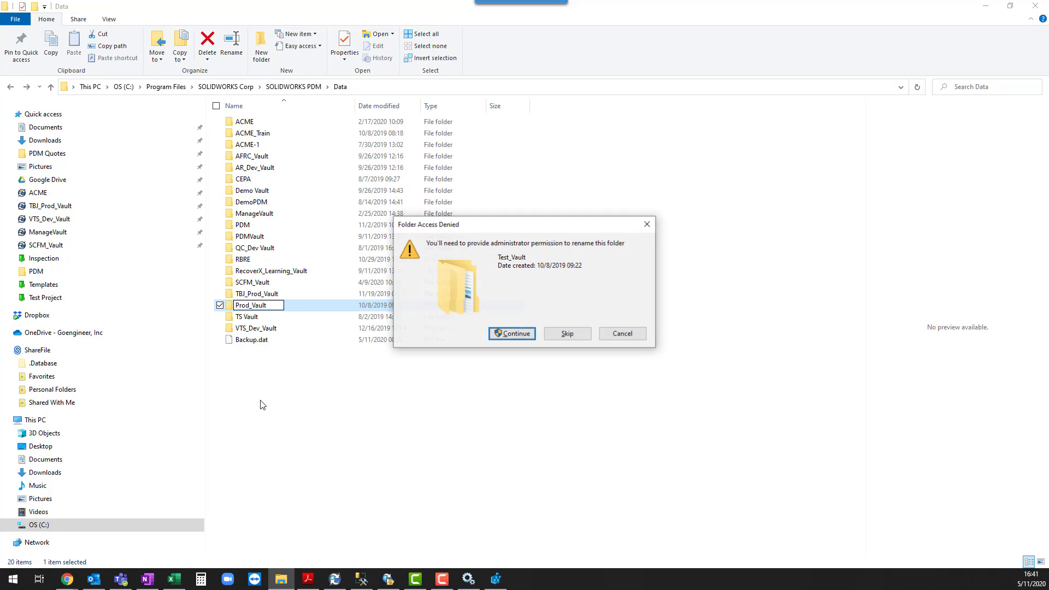
{"action": "left_click", "coordinate": [514, 337]}
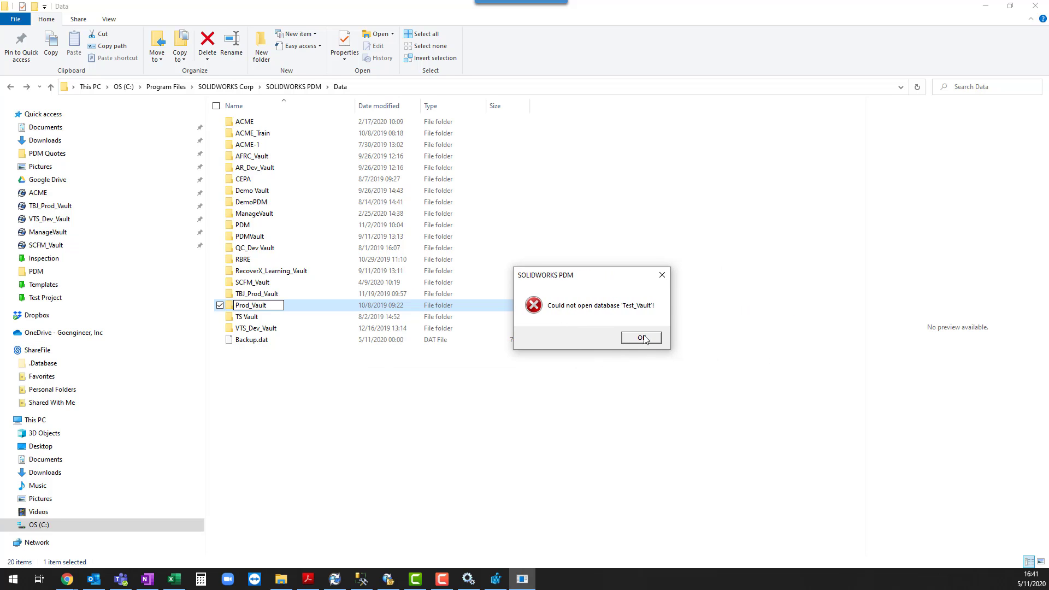
{"action": "left_click", "coordinate": [643, 338]}
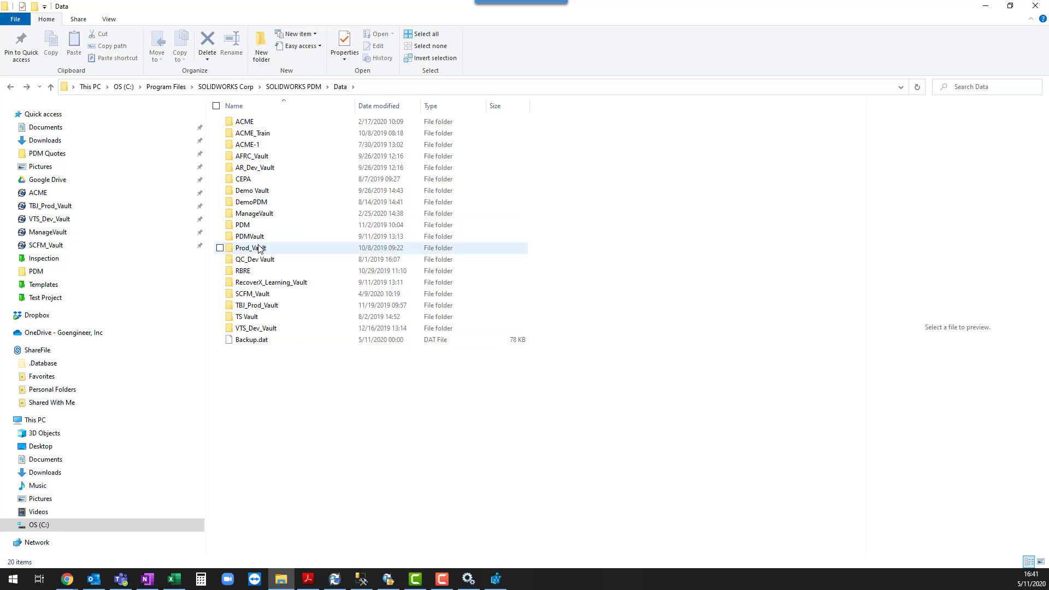
Step: Check the full path and the subfolders of the Prod_Vault archive folder
{"action": "left_click", "coordinate": [259, 248]}
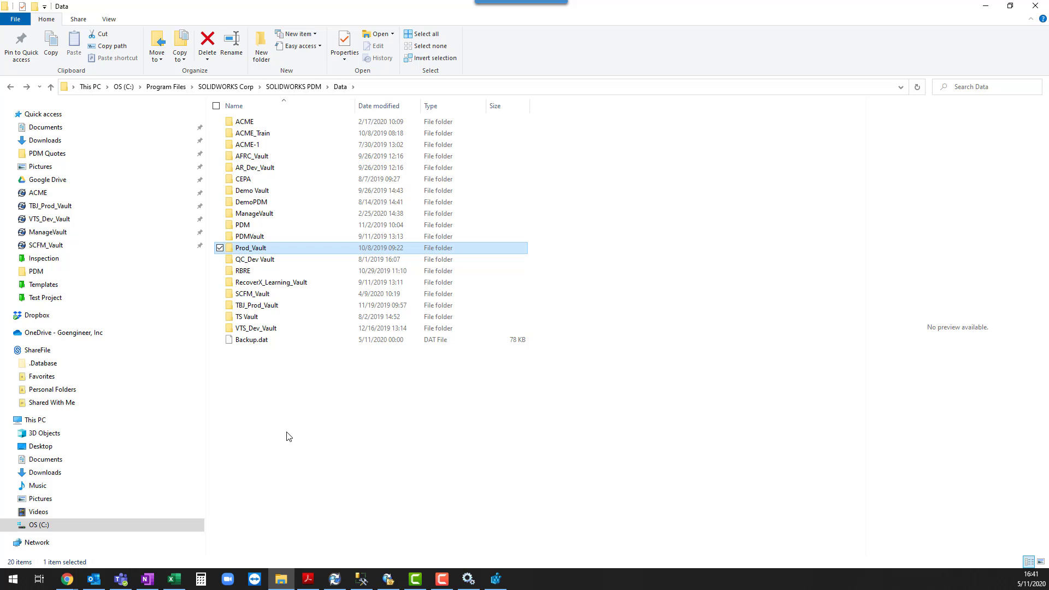
{"action": "left_click", "coordinate": [286, 387]}
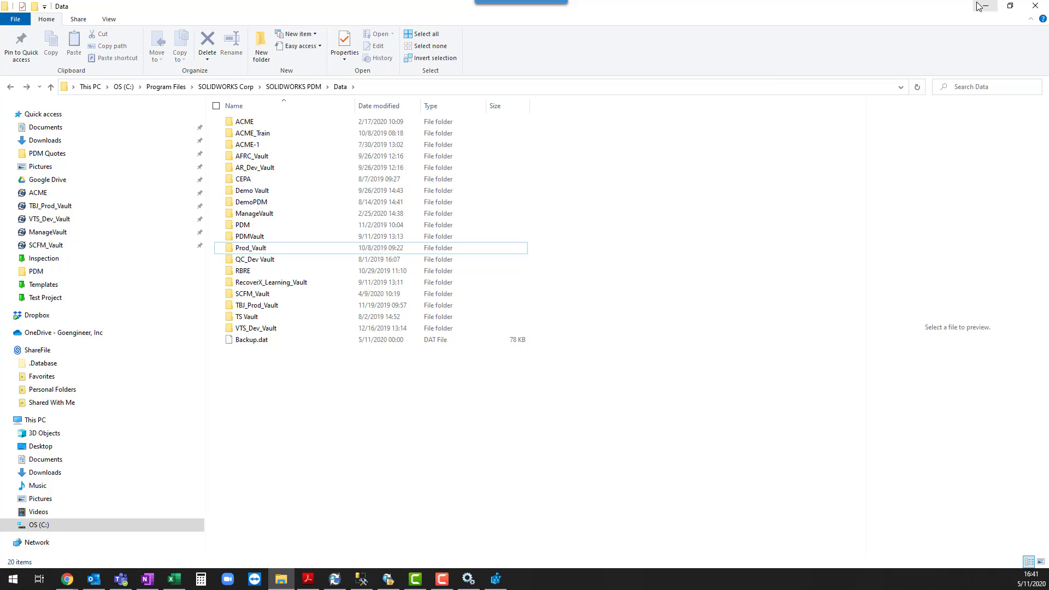
{"action": "key", "text": "alt+Tab"}
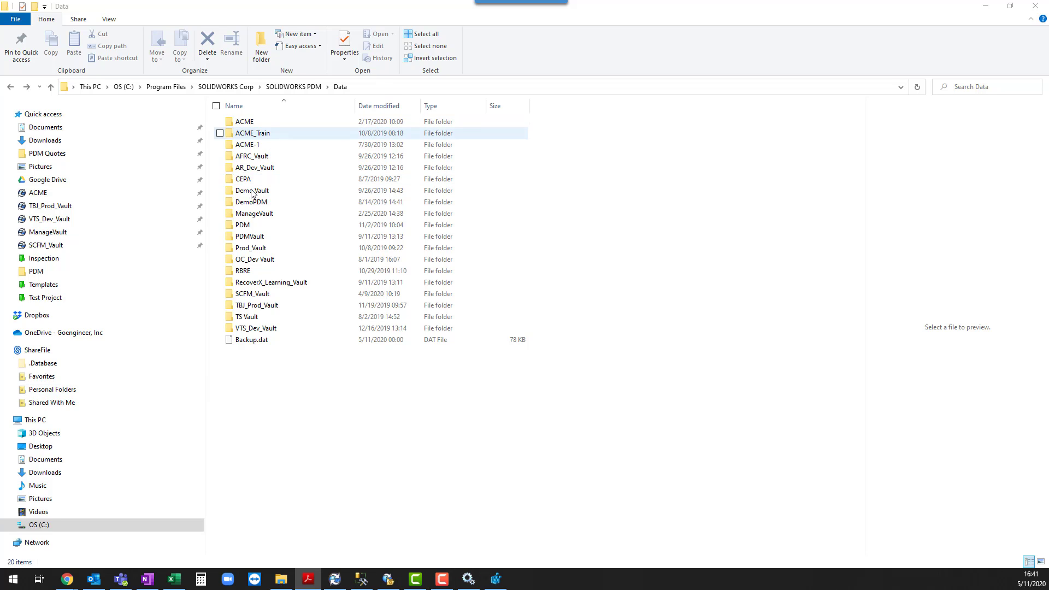
{"action": "double_click", "coordinate": [243, 247]}
{"action": "left_click", "coordinate": [467, 88]}
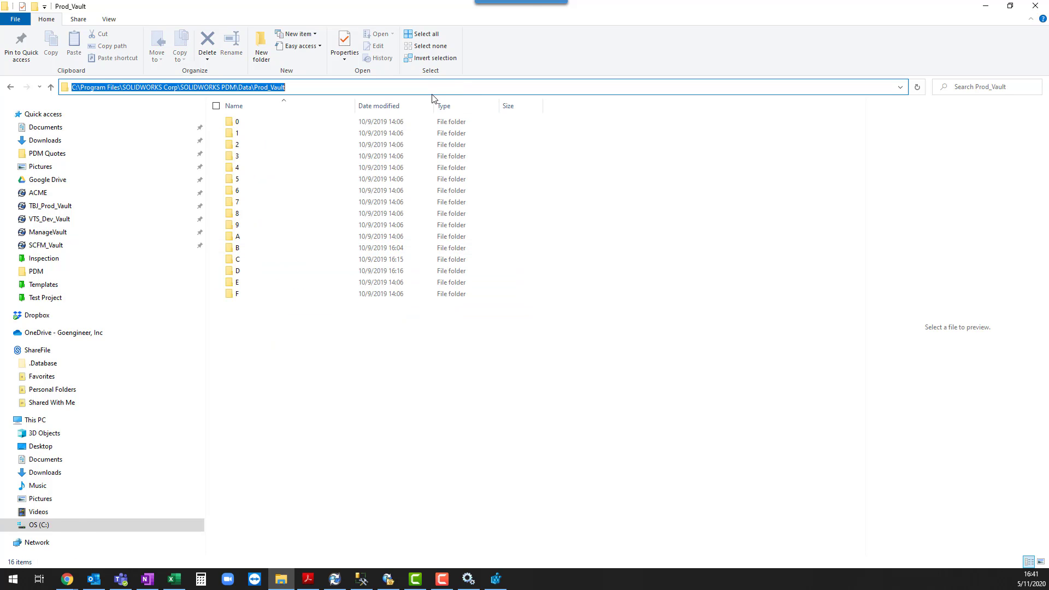
{"action": "left_click", "coordinate": [324, 408]}
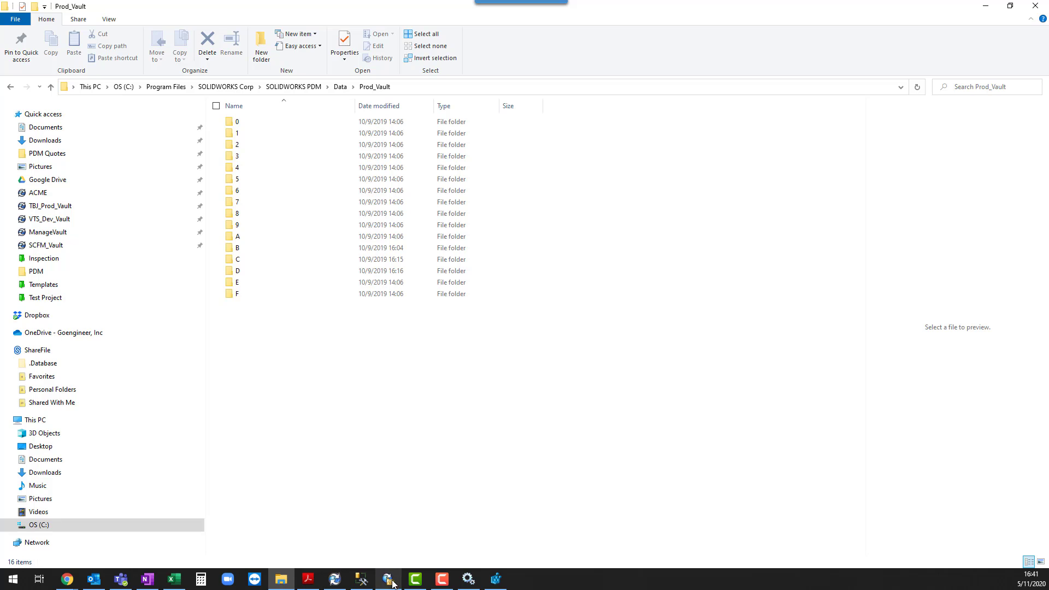
Step: Switch to Registry Editor and rename the Test_Vault key under ArchiveServer\Vaults as Prod_Vault
{"action": "left_click", "coordinate": [504, 581]}
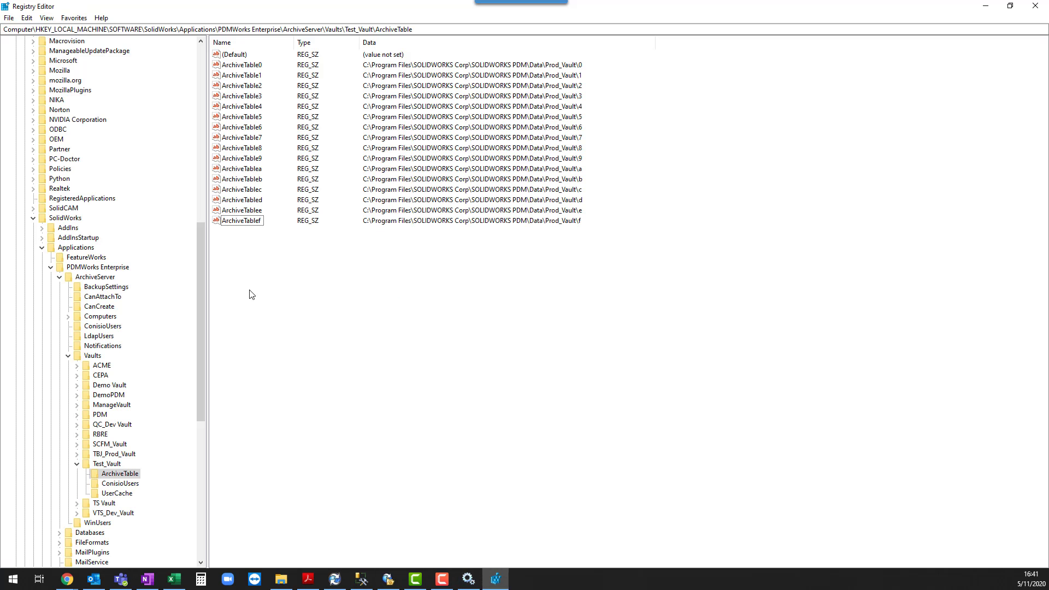
{"action": "left_click", "coordinate": [68, 356]}
{"action": "left_click", "coordinate": [69, 355]}
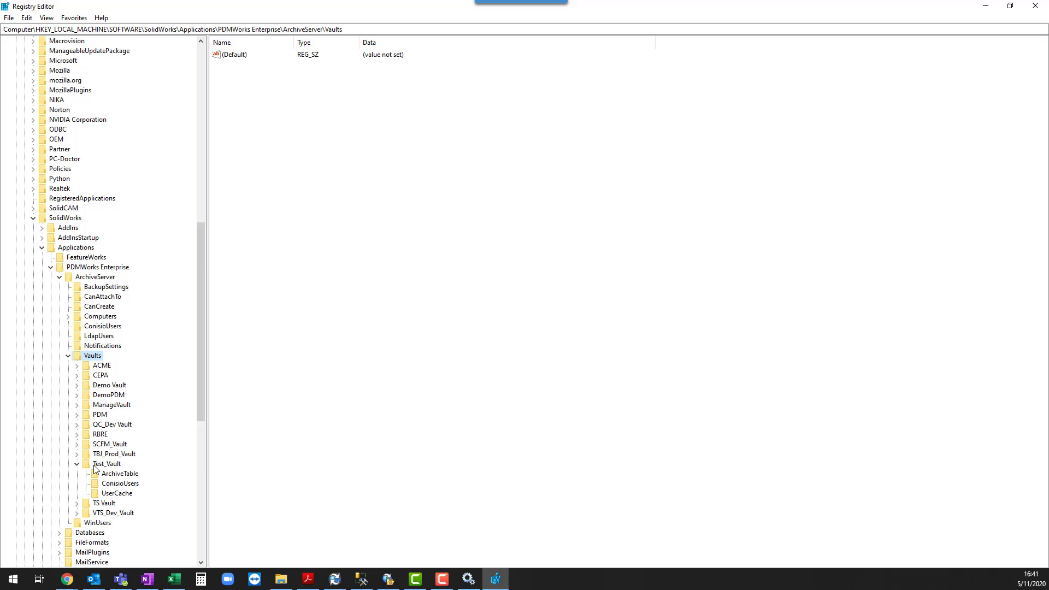
{"action": "left_click", "coordinate": [107, 466]}
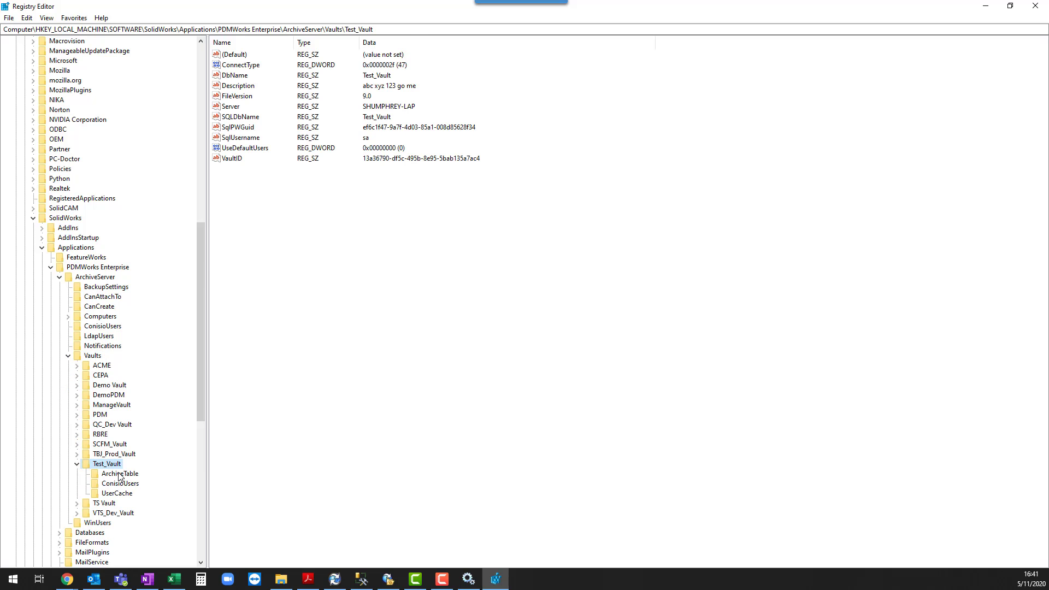
{"action": "left_click", "coordinate": [120, 474]}
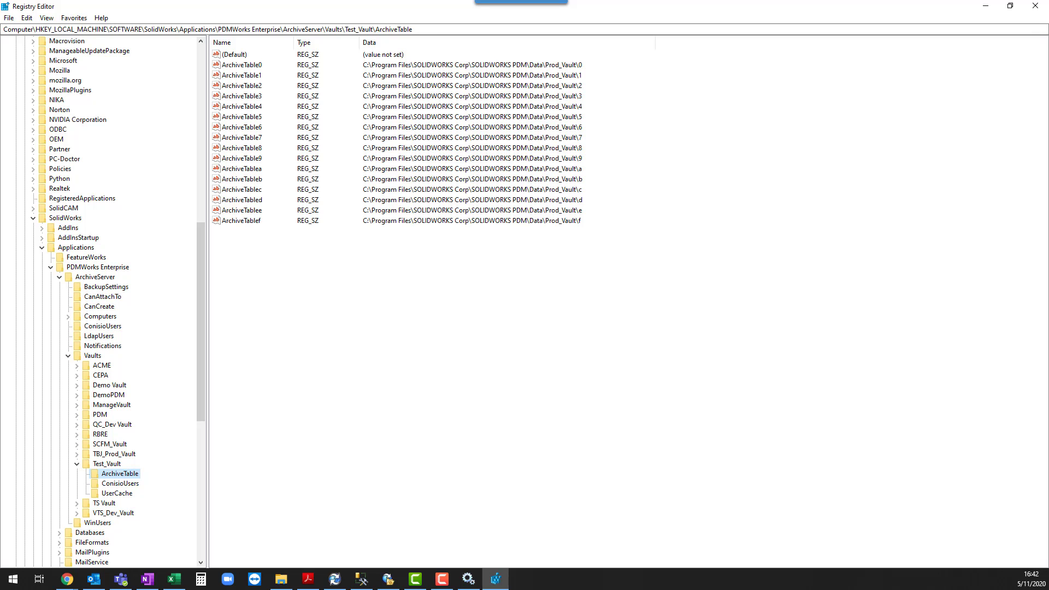
{"action": "left_click", "coordinate": [108, 465]}
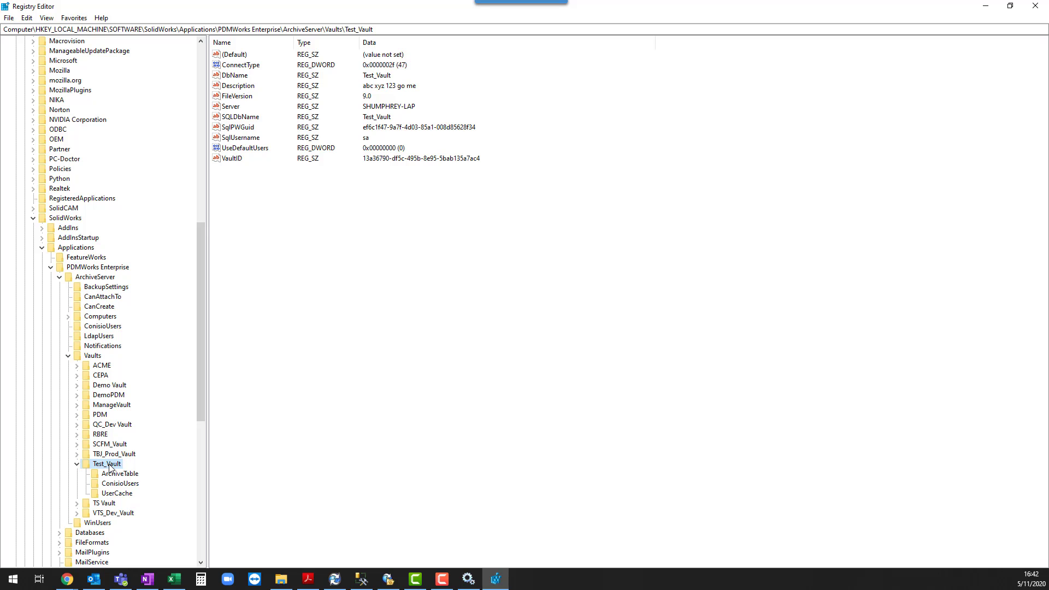
{"action": "right_click", "coordinate": [109, 465]}
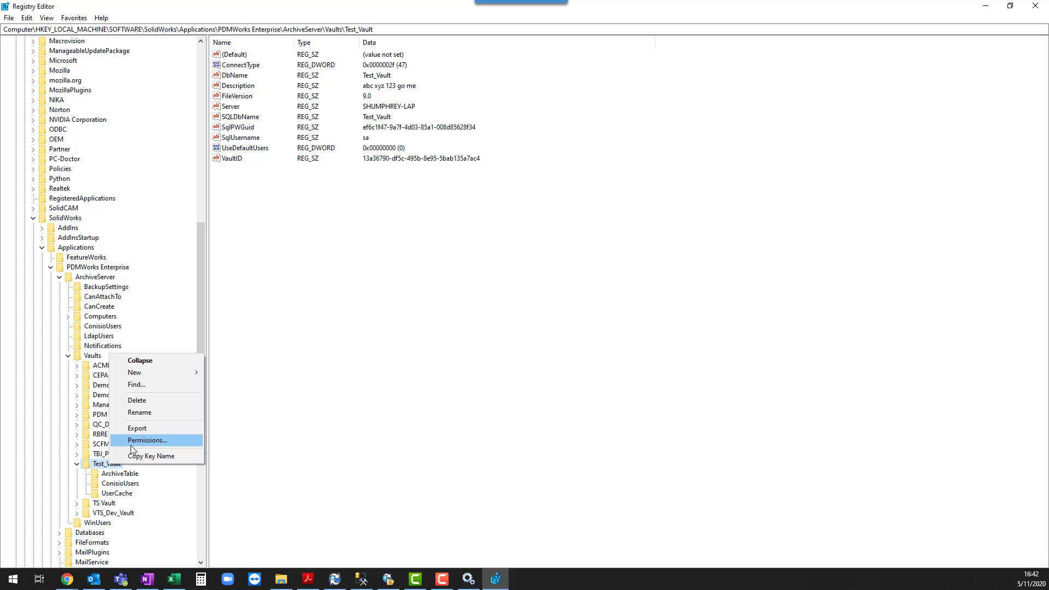
{"action": "left_click", "coordinate": [140, 413]}
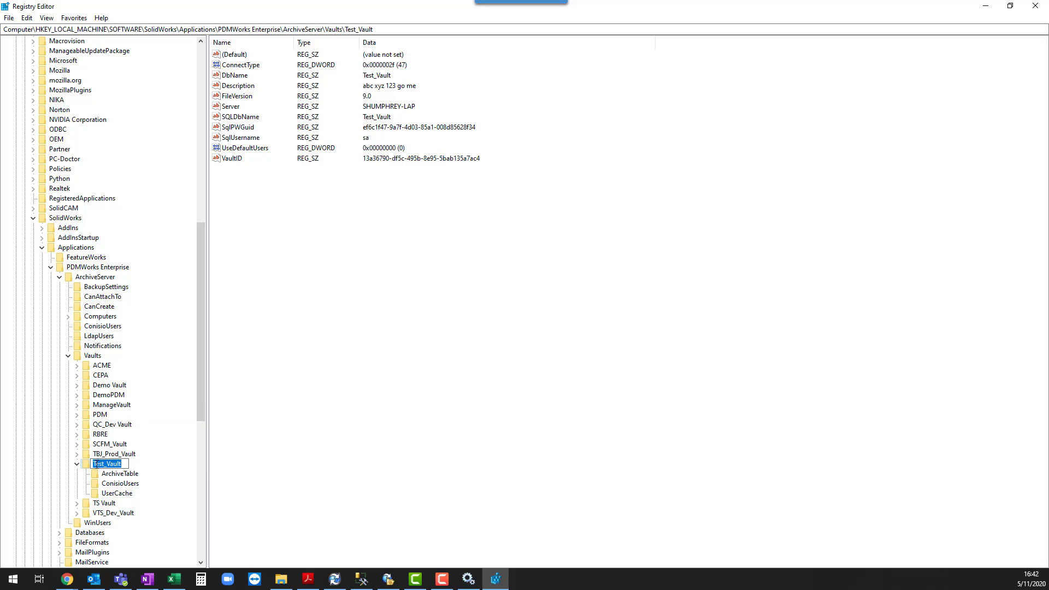
{"action": "left_click", "coordinate": [104, 463]}
{"action": "key", "text": "BackSpace"}
{"action": "key", "text": "BackSpace"}
{"action": "key", "text": "BackSpace"}
{"action": "key", "text": "BackSpace"}
{"action": "type", "text": "Prod"}
{"action": "key", "text": "Return"}
Step: Review the values of the Prod_Vault registry key and the archive paths in its ArchiveTable subkey
{"action": "left_click_drag", "start_coordinate": [197, 313], "coordinate": [200, 345]}
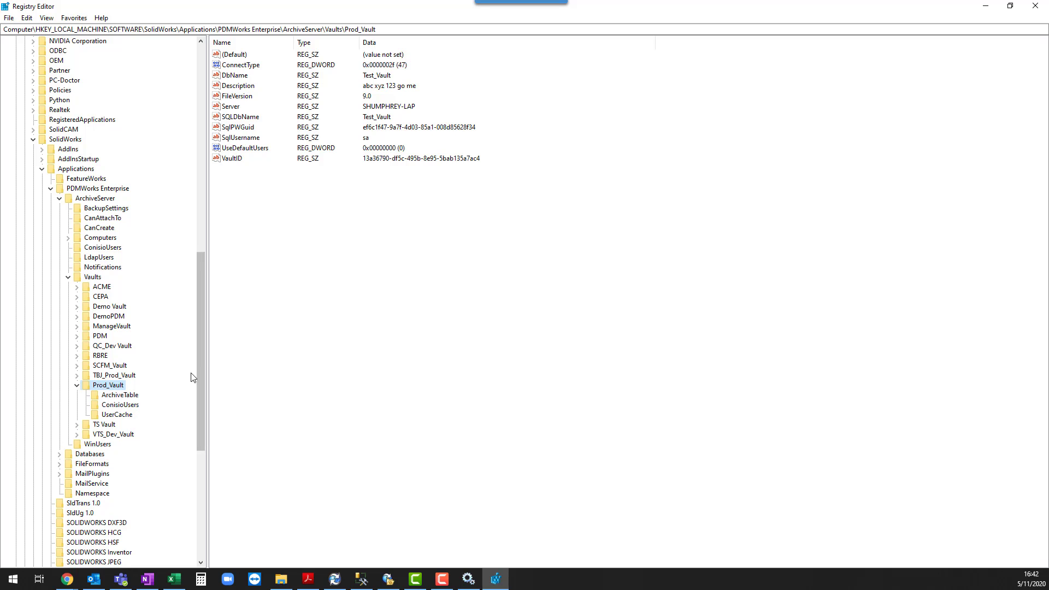
{"action": "left_click_drag", "start_coordinate": [200, 339], "coordinate": [202, 346]}
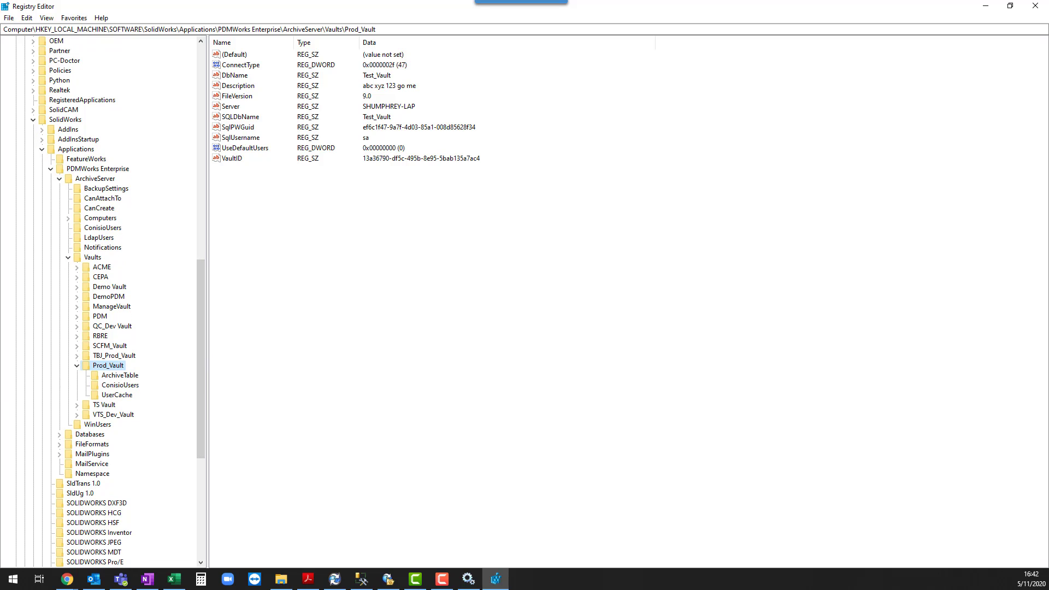
{"action": "key", "text": "alt+Tab"}
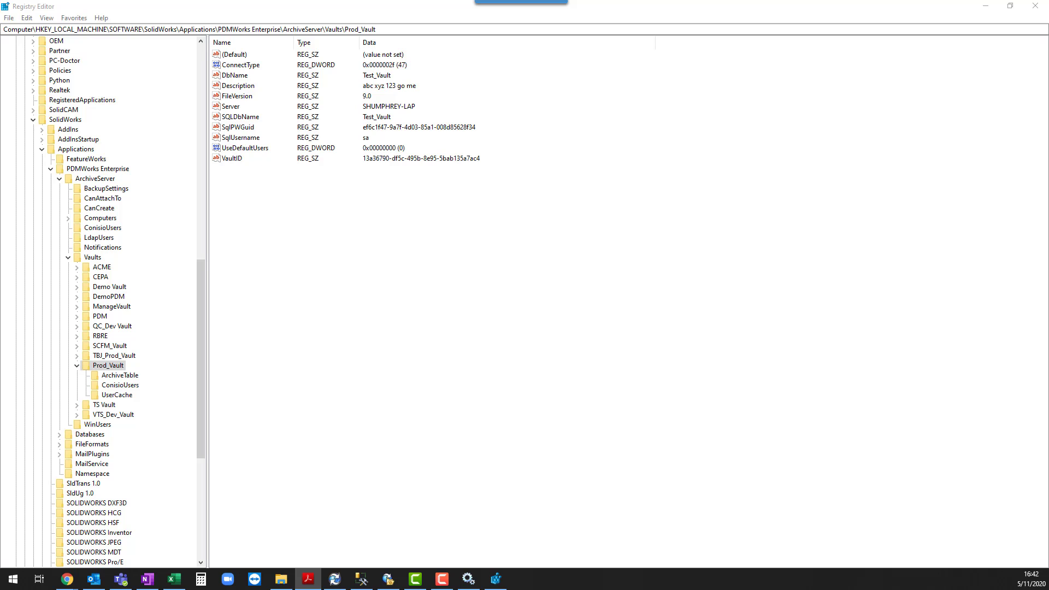
{"action": "left_click", "coordinate": [110, 367]}
{"action": "left_click", "coordinate": [103, 359]}
{"action": "left_click", "coordinate": [105, 365]}
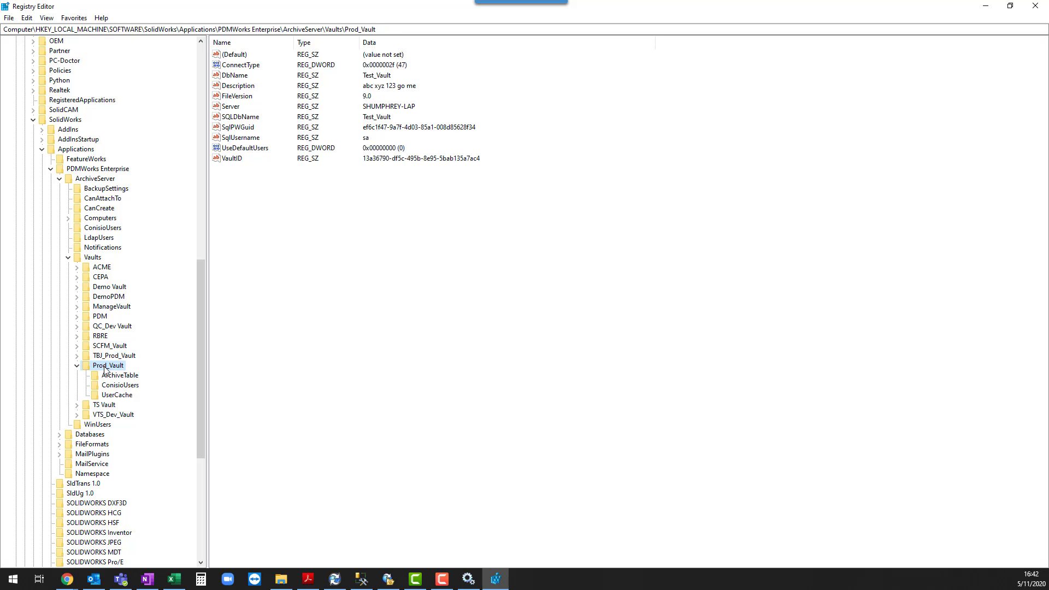
{"action": "left_click", "coordinate": [117, 377]}
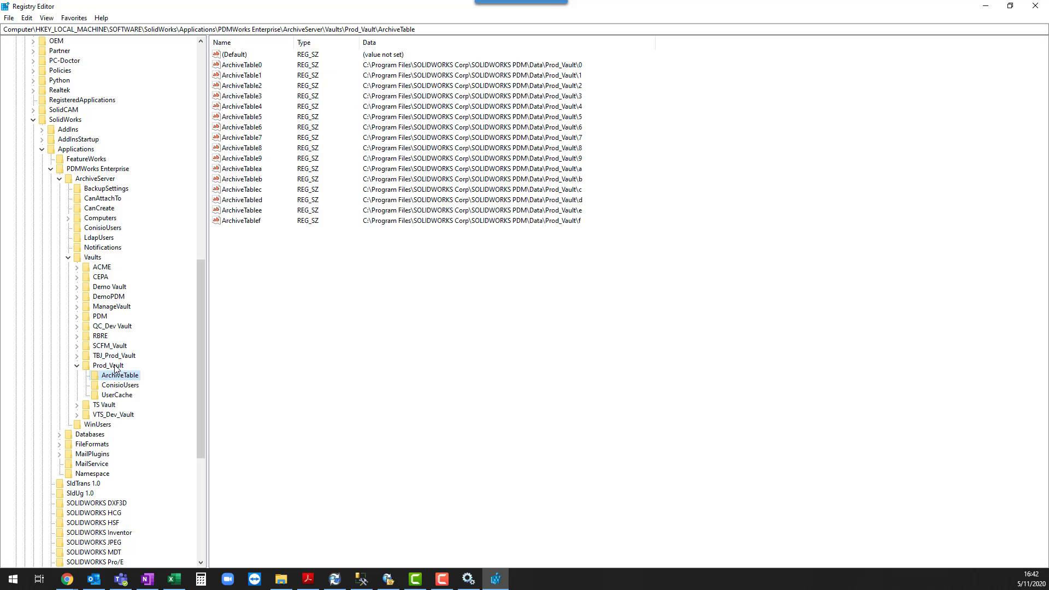
Step: Replace Test with Prod in the DbName value of the Prod_Vault key so it reads Prod_Vault
{"action": "left_click", "coordinate": [114, 366]}
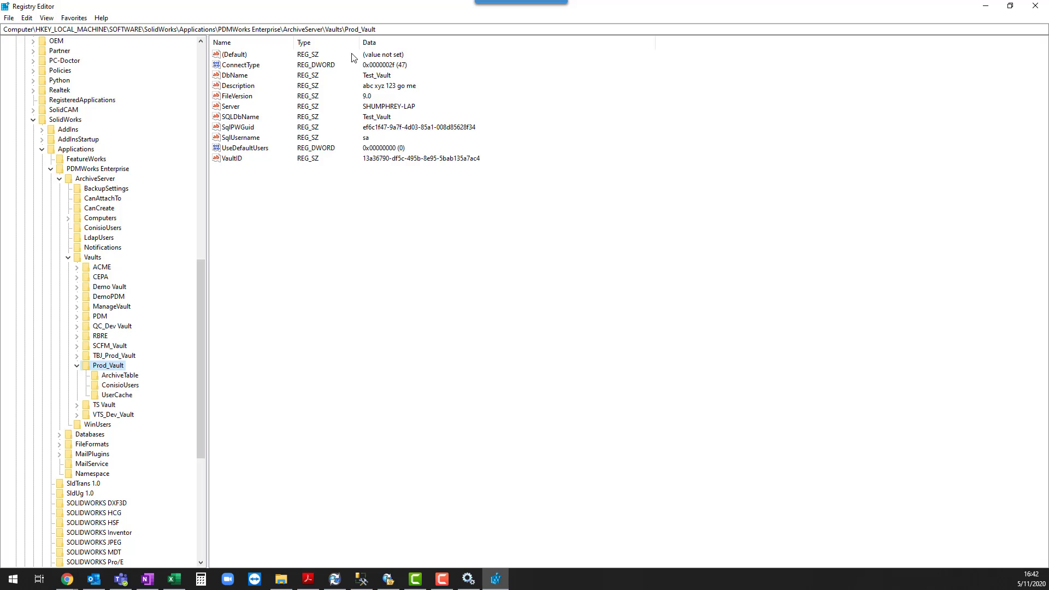
{"action": "left_click", "coordinate": [236, 77]}
{"action": "double_click", "coordinate": [241, 79]}
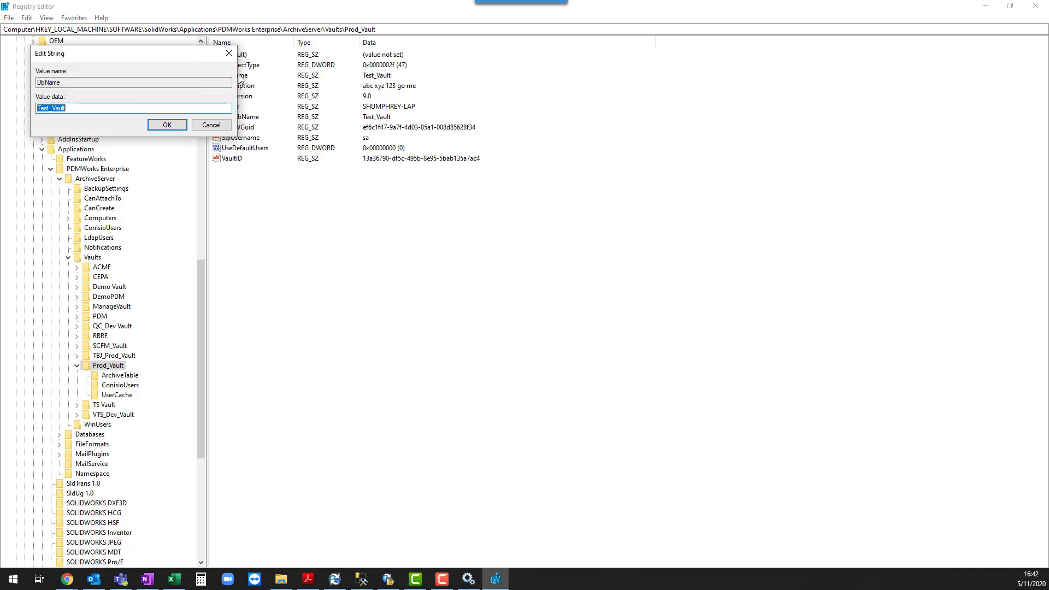
{"action": "left_click", "coordinate": [47, 108]}
{"action": "key", "text": "BackSpace"}
{"action": "key", "text": "BackSpace"}
{"action": "key", "text": "BackSpace"}
{"action": "key", "text": "BackSpace"}
{"action": "type", "text": "Prod"}
{"action": "key", "text": "Return"}
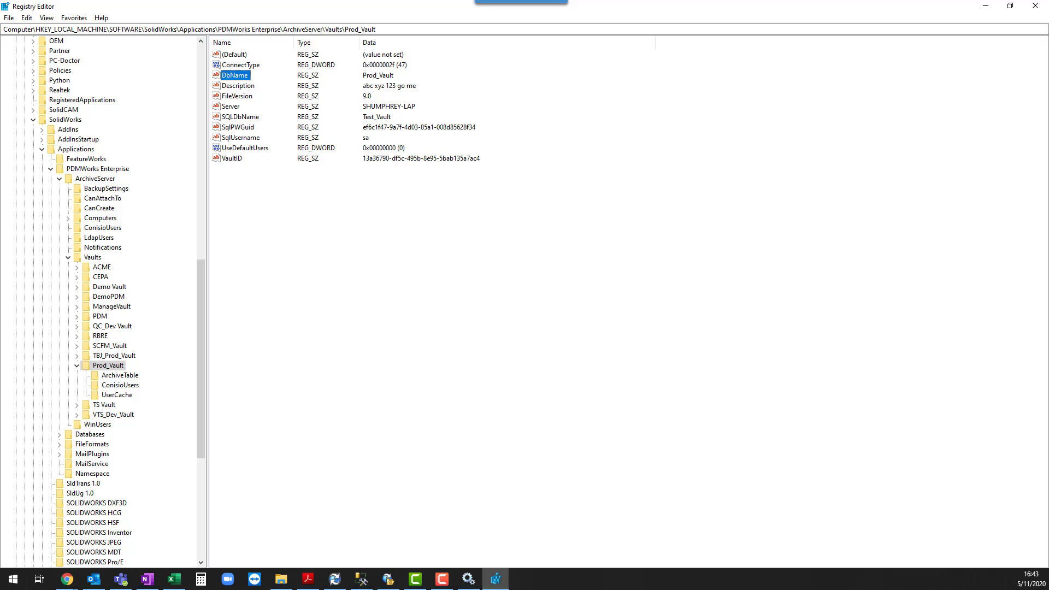
Step: Collapse the Vaults key and open the Archives key under ArchiveServer\Computers\<local>
{"action": "key", "text": "alt+Tab"}
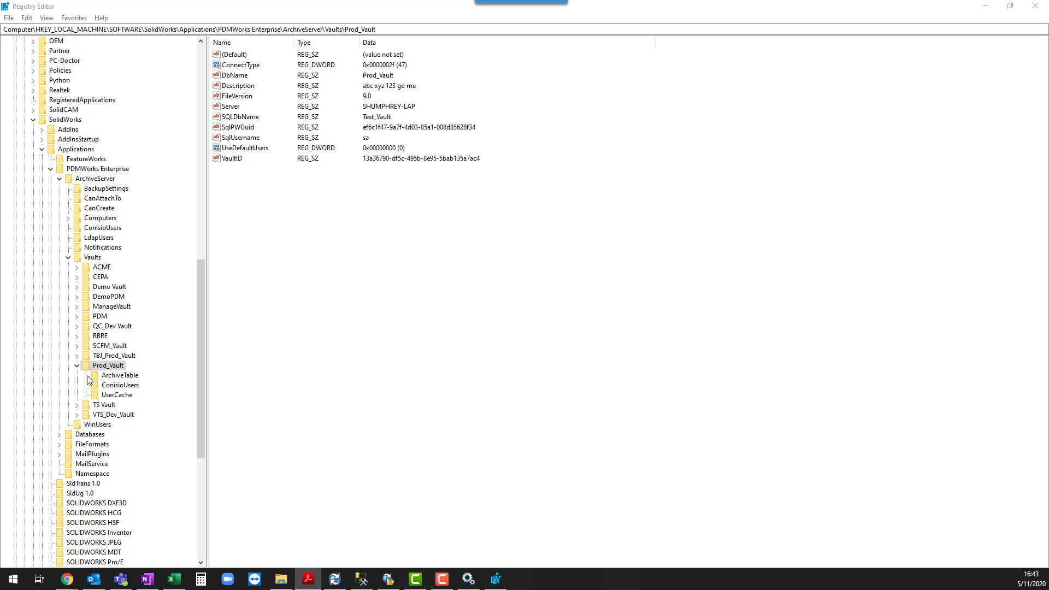
{"action": "left_click", "coordinate": [77, 366]}
{"action": "left_click", "coordinate": [68, 258]}
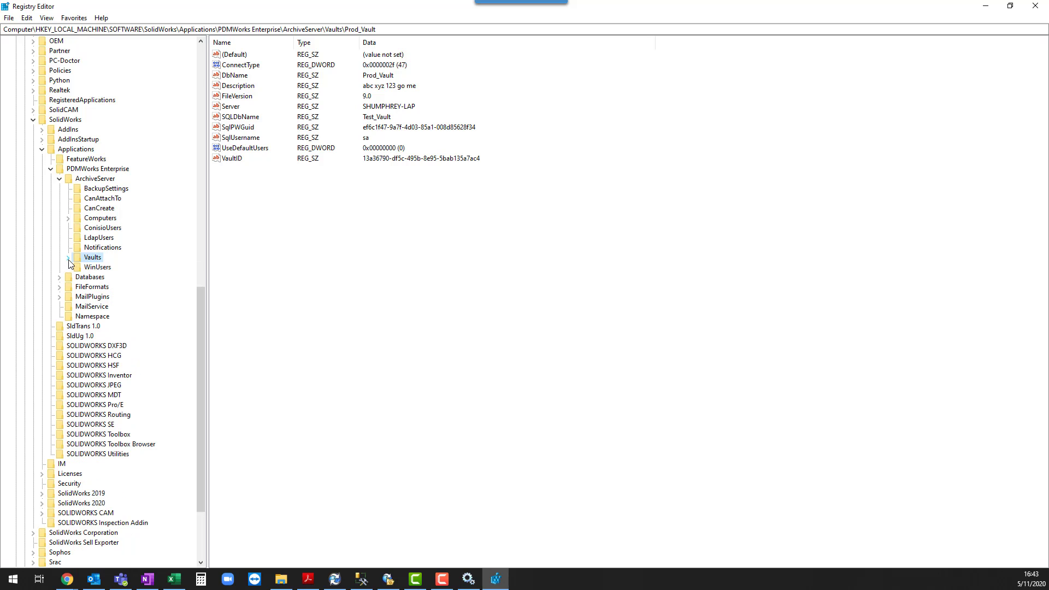
{"action": "left_click", "coordinate": [92, 182]}
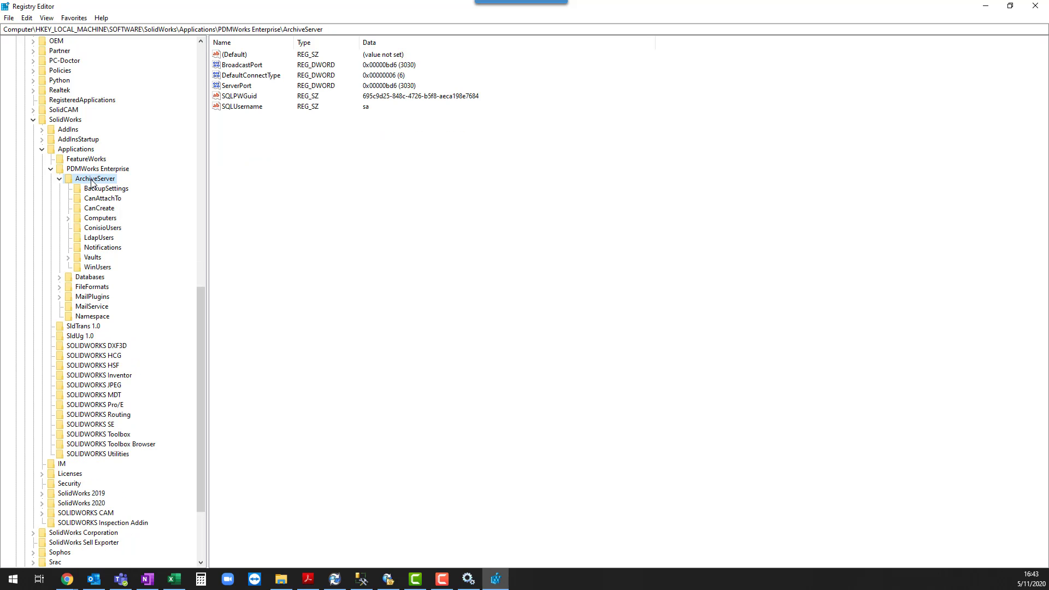
{"action": "left_click", "coordinate": [59, 179]}
{"action": "left_click", "coordinate": [95, 170]}
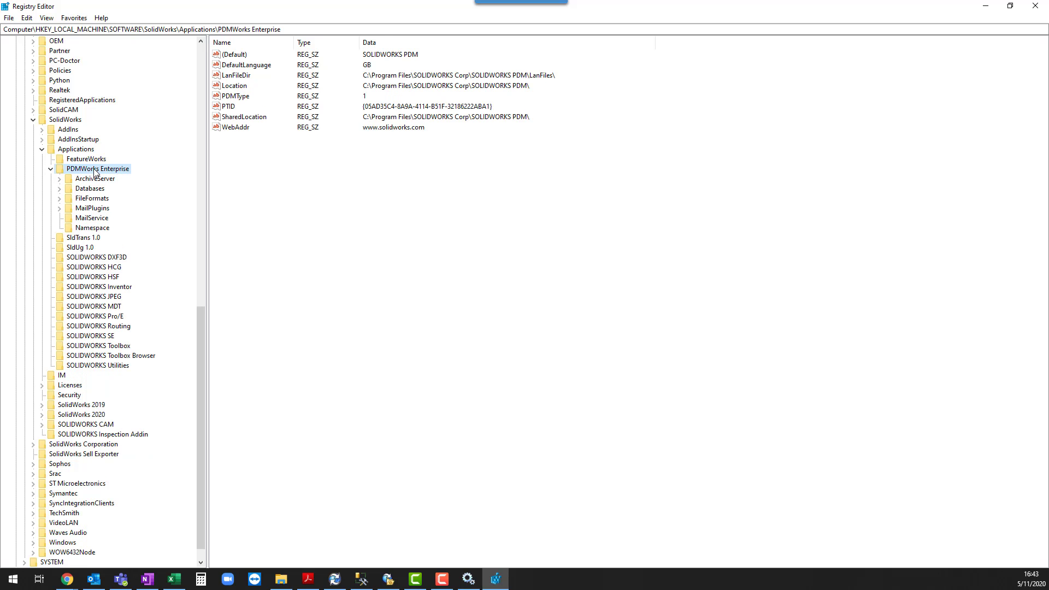
{"action": "left_click", "coordinate": [60, 180]}
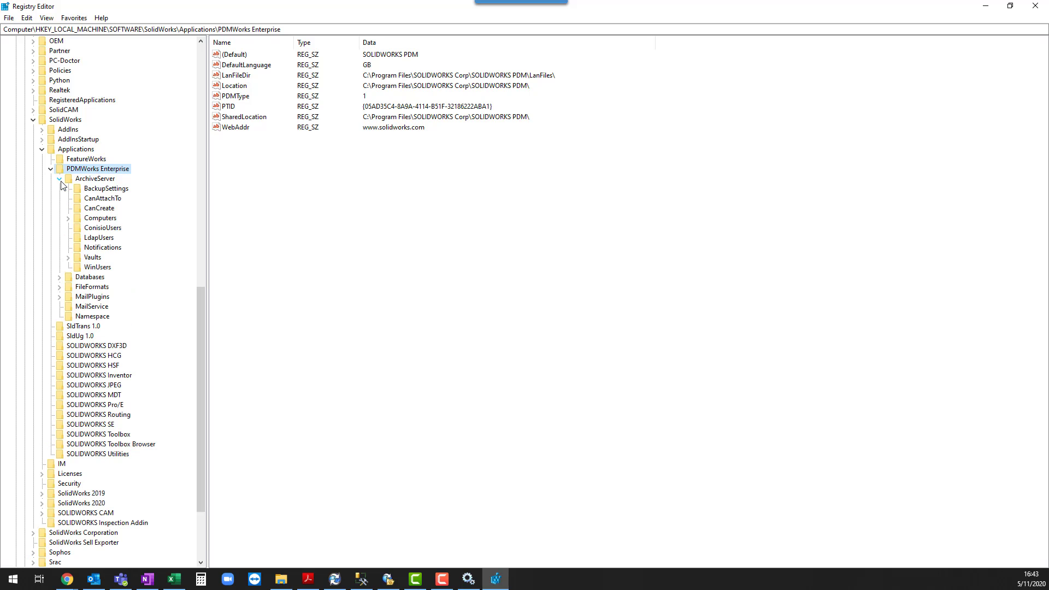
{"action": "left_click", "coordinate": [68, 219]}
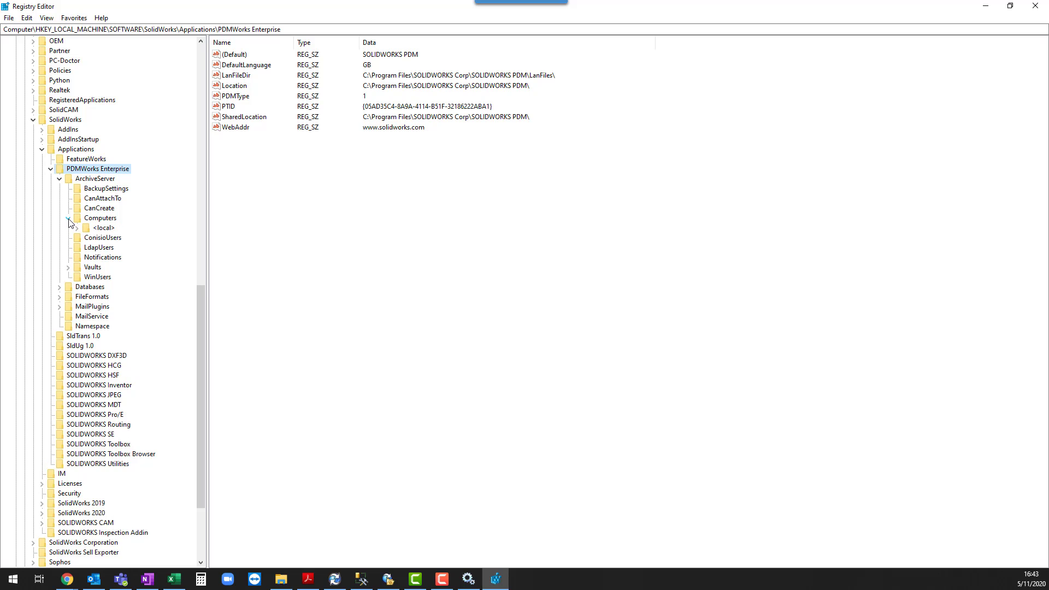
{"action": "left_click", "coordinate": [77, 227]}
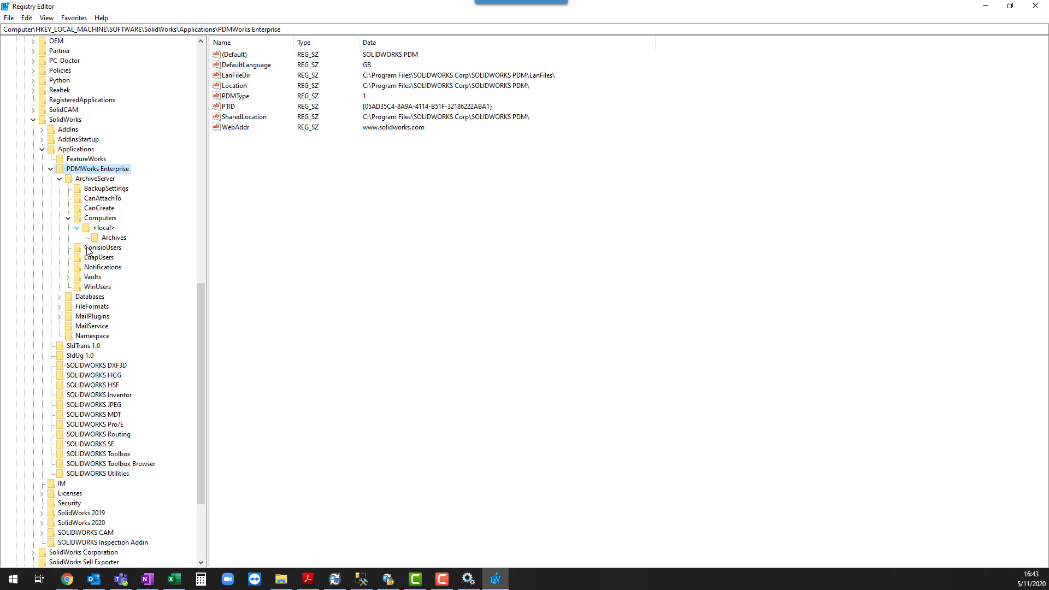
{"action": "left_click", "coordinate": [115, 238]}
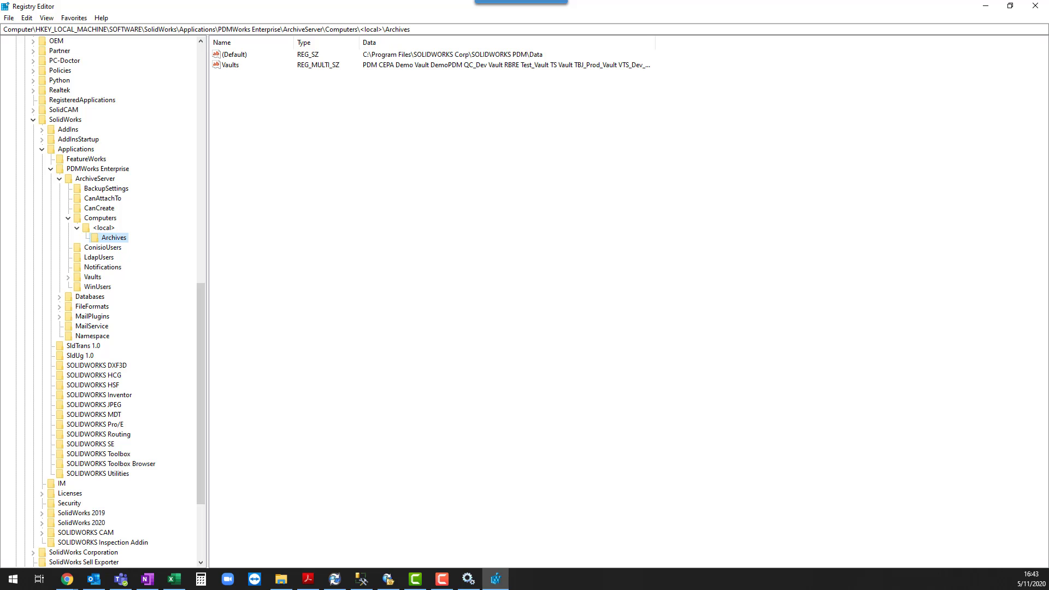
Step: Replace Test_Vault with Prod_Vault in the Vaults multi-string value of the Archives key and save it
{"action": "double_click", "coordinate": [225, 66]}
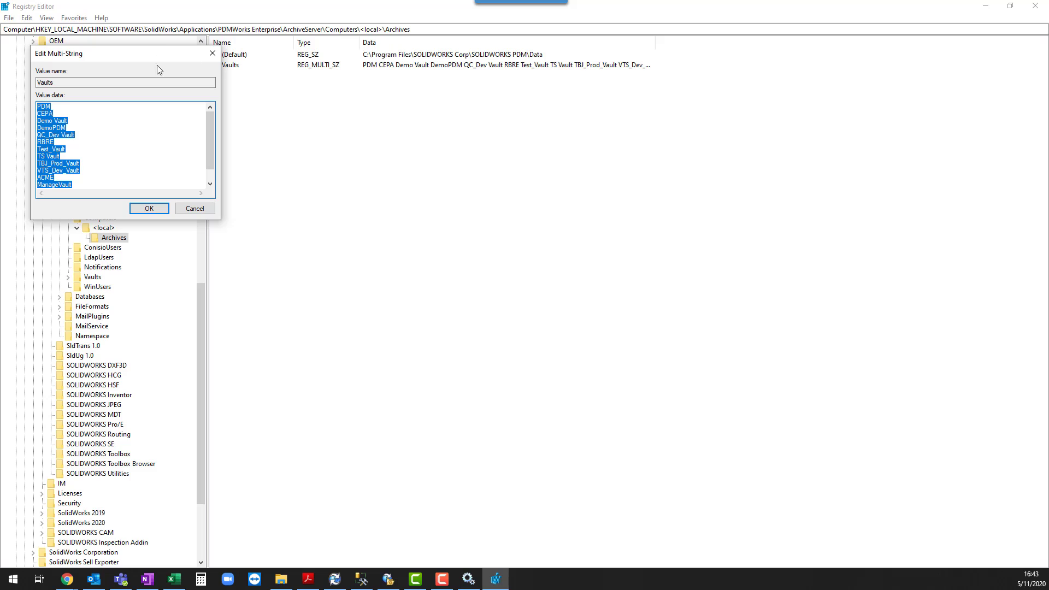
{"action": "left_click_drag", "start_coordinate": [157, 53], "coordinate": [372, 100]}
{"action": "left_click", "coordinate": [384, 179]}
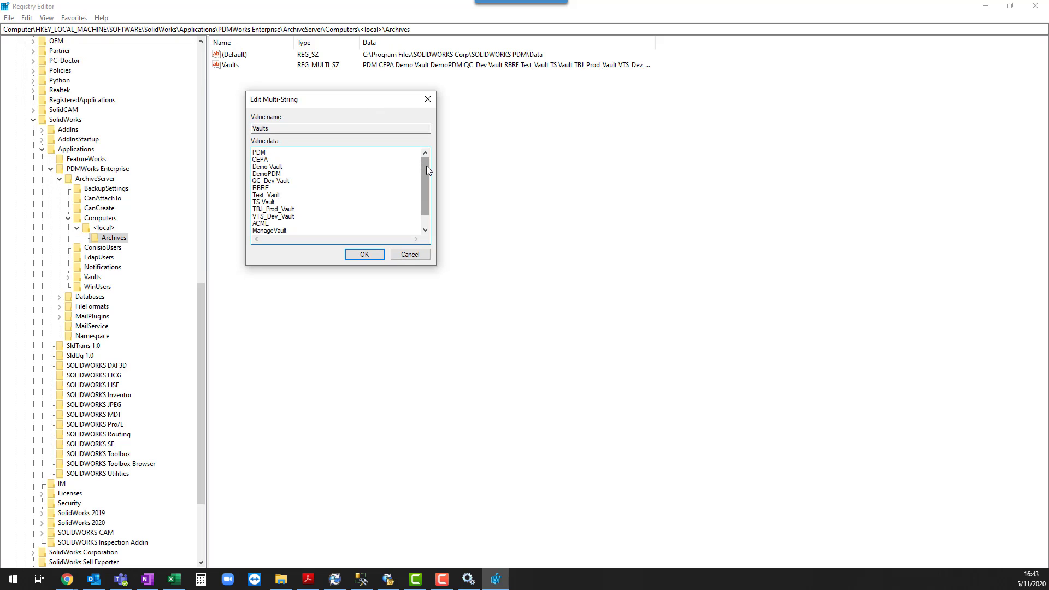
{"action": "mouse_move", "coordinate": [426, 166]}
{"action": "left_mouse_down"}
{"action": "mouse_move", "coordinate": [432, 198]}
{"action": "mouse_move", "coordinate": [427, 162]}
{"action": "left_mouse_up"}
{"action": "left_click", "coordinate": [265, 195]}
{"action": "key", "text": "BackSpace"}
{"action": "key", "text": "BackSpace"}
{"action": "key", "text": "BackSpace"}
{"action": "key", "text": "BackSpace"}
{"action": "type", "text": "Prod"}
{"action": "left_click", "coordinate": [358, 256]}
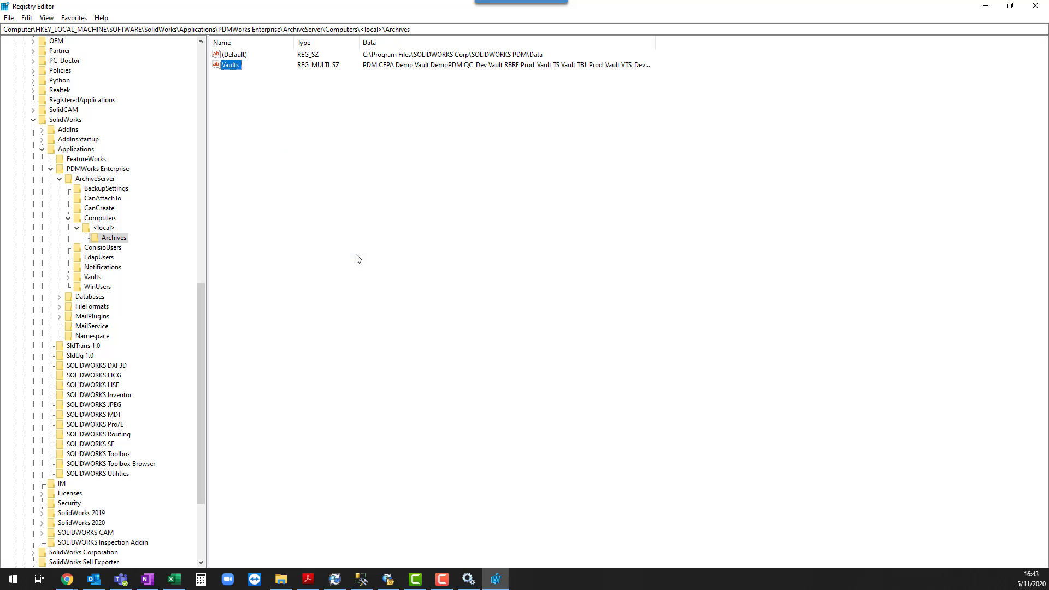
{"action": "left_click", "coordinate": [358, 259]}
Step: Switch to Services and start the SOLIDWORKS PDM Archive Server service
{"action": "key", "text": "alt+Tab"}
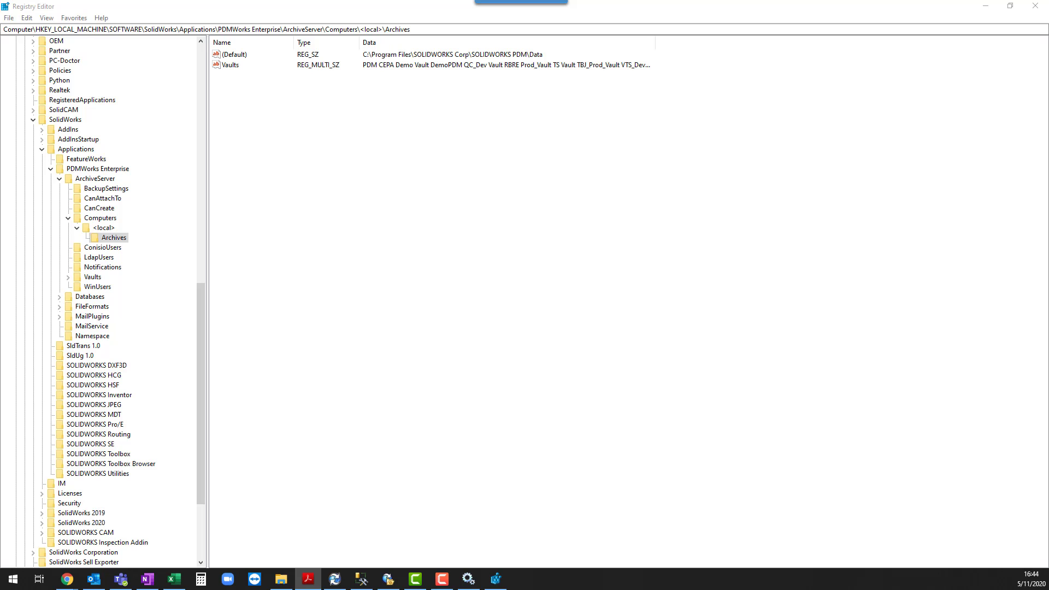
{"action": "left_click", "coordinate": [473, 584]}
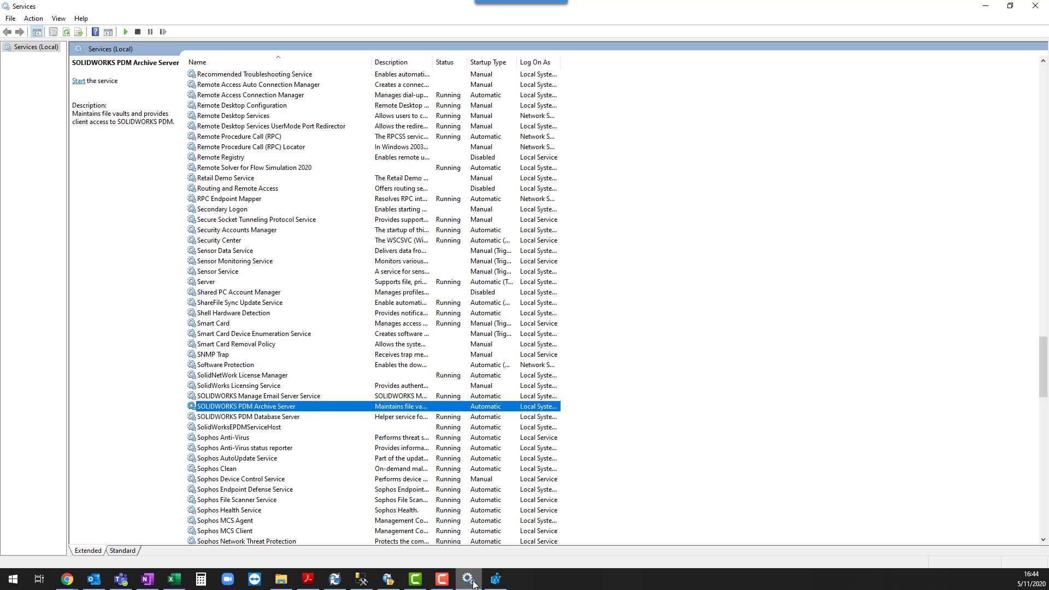
{"action": "right_click", "coordinate": [290, 406]}
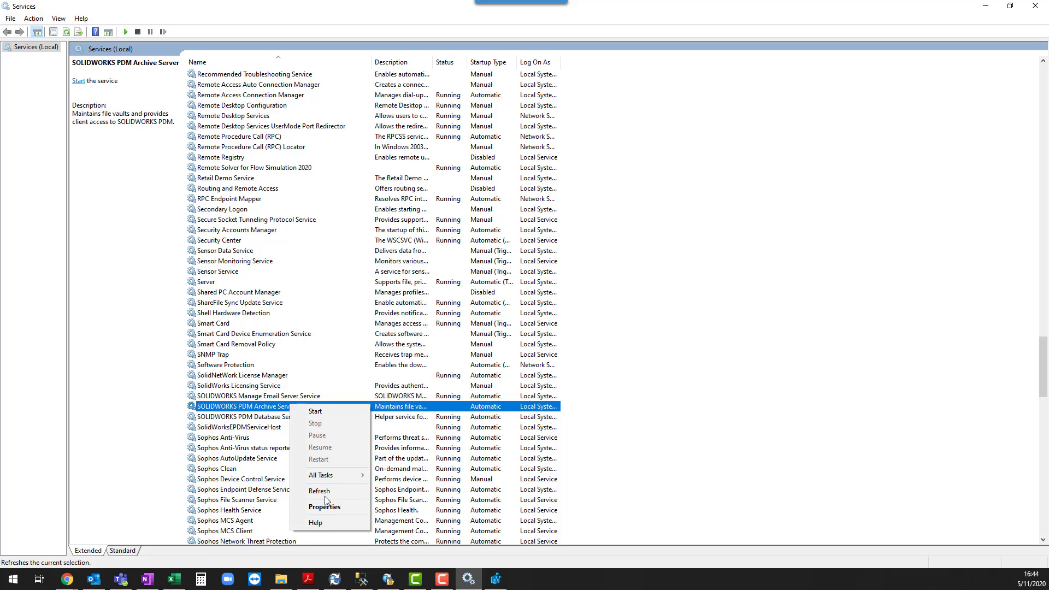
{"action": "left_click", "coordinate": [319, 411]}
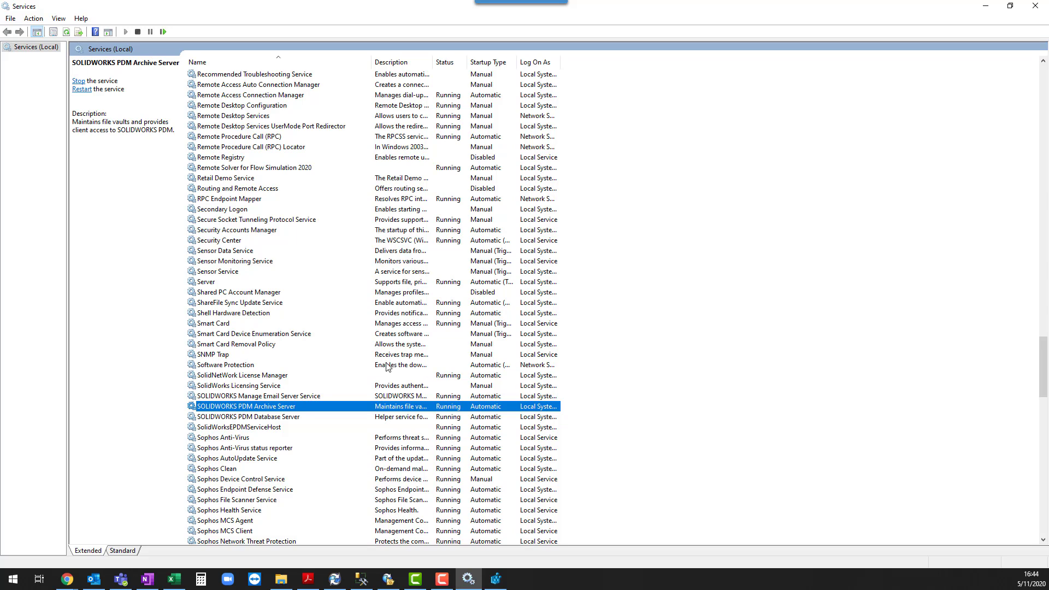
Step: Restart the SOLIDWORKS PDM Database Server service
{"action": "left_click", "coordinate": [292, 419]}
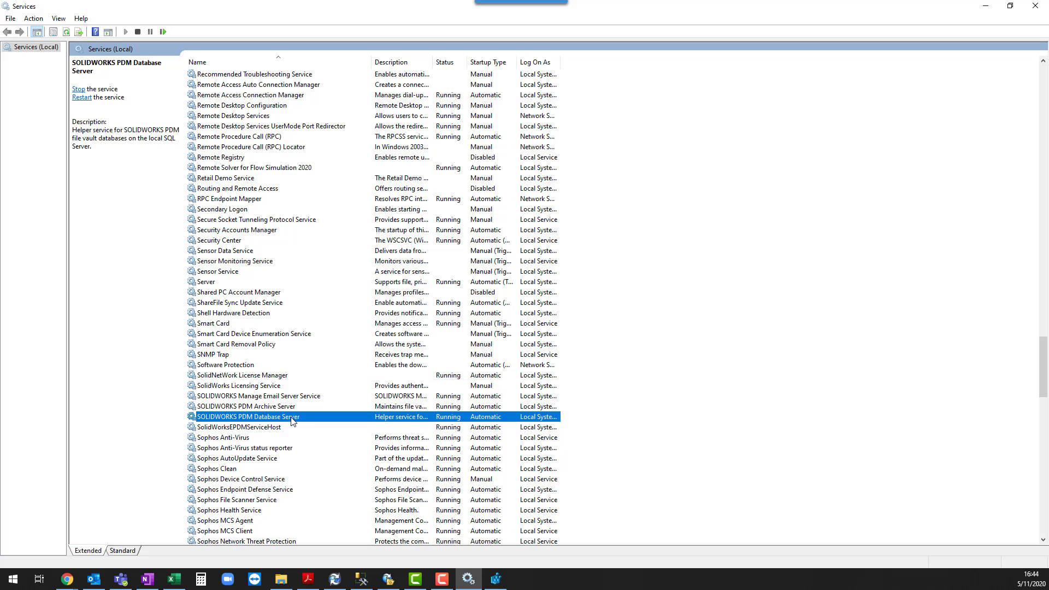
{"action": "right_click", "coordinate": [291, 419]}
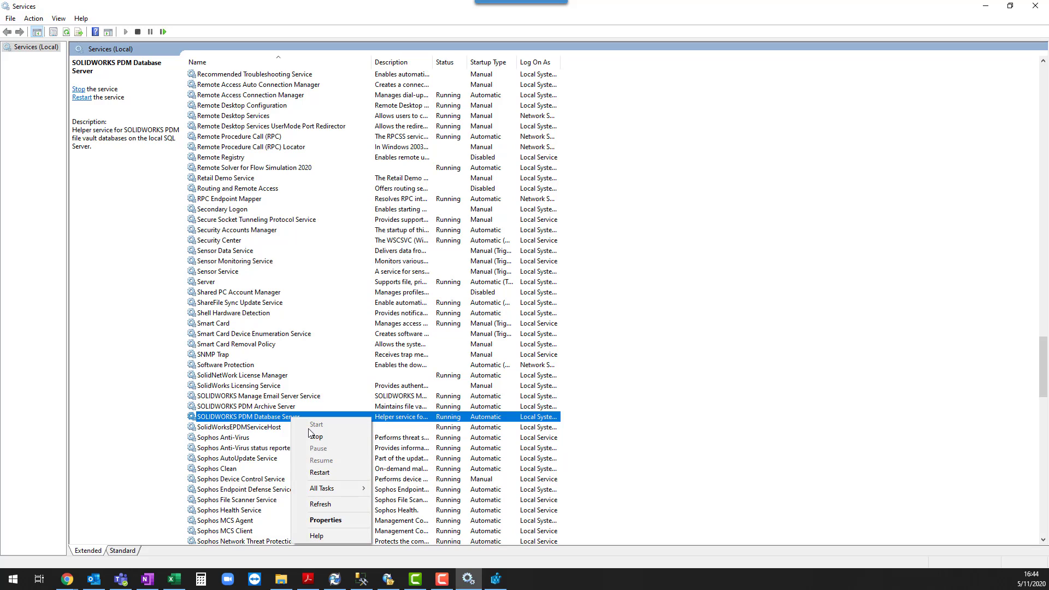
{"action": "left_click", "coordinate": [319, 473]}
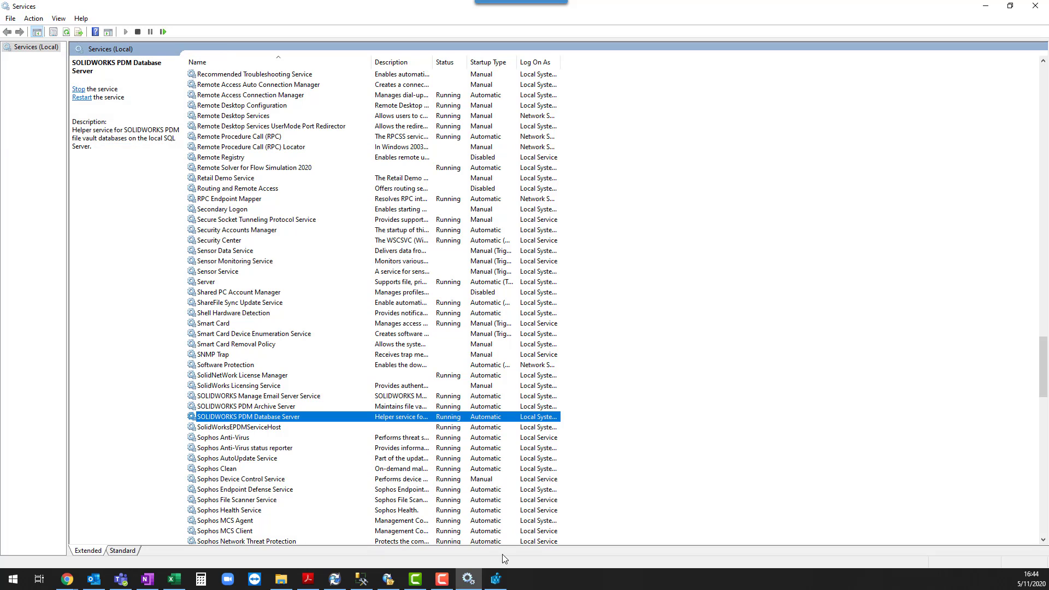
Step: Minimize the open windows, switch to SOLIDWORKS PDM Administration and refresh the archive server's vault list
{"action": "mouse_move", "coordinate": [495, 578]}
{"action": "left_click", "coordinate": [985, 7]}
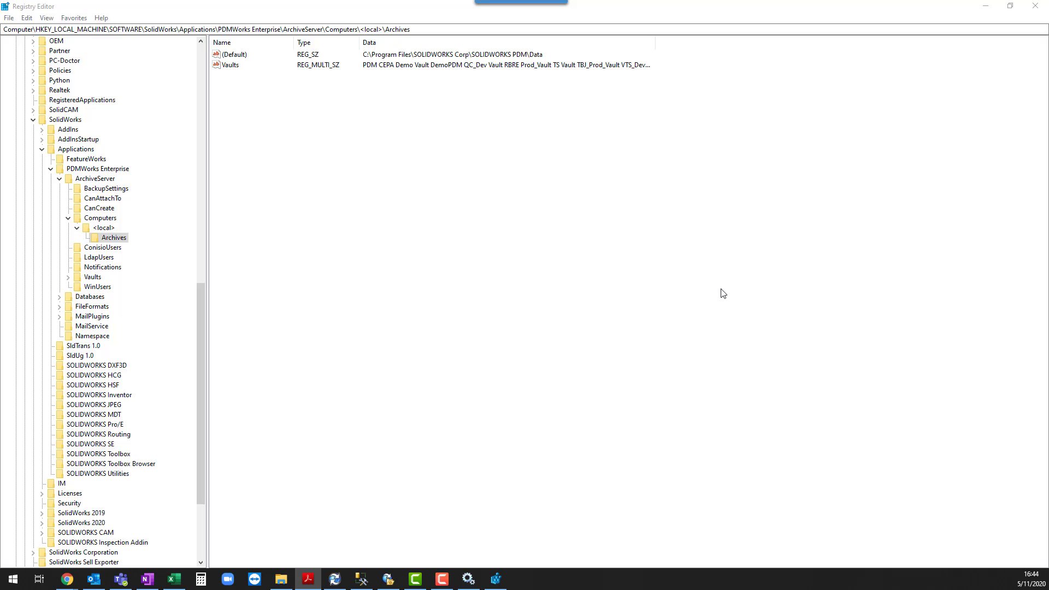
{"action": "left_click", "coordinate": [990, 14]}
{"action": "left_click", "coordinate": [990, 14]}
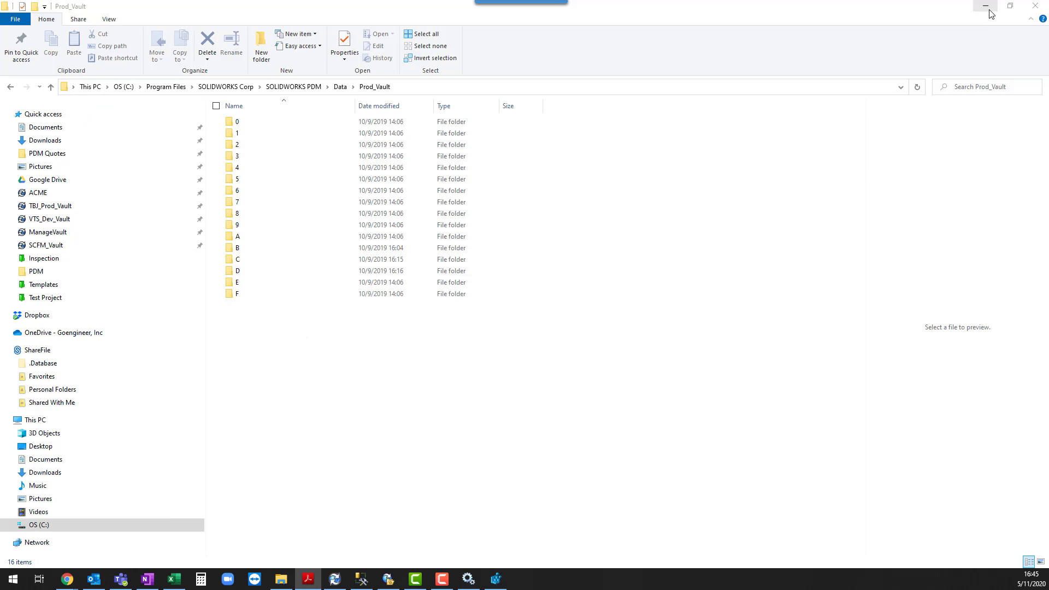
{"action": "left_click", "coordinate": [989, 12]}
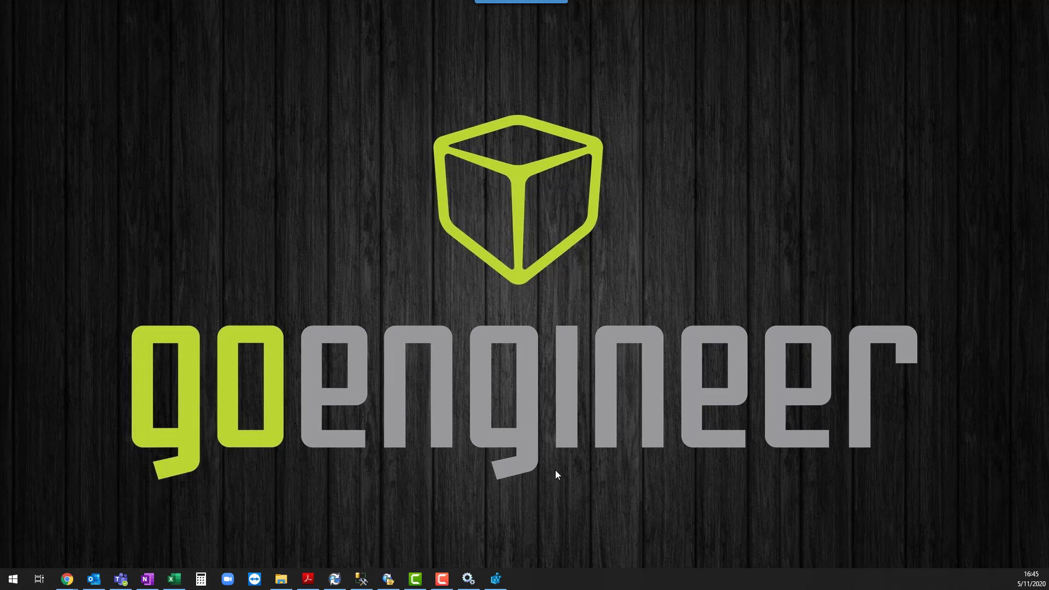
{"action": "left_click", "coordinate": [334, 578]}
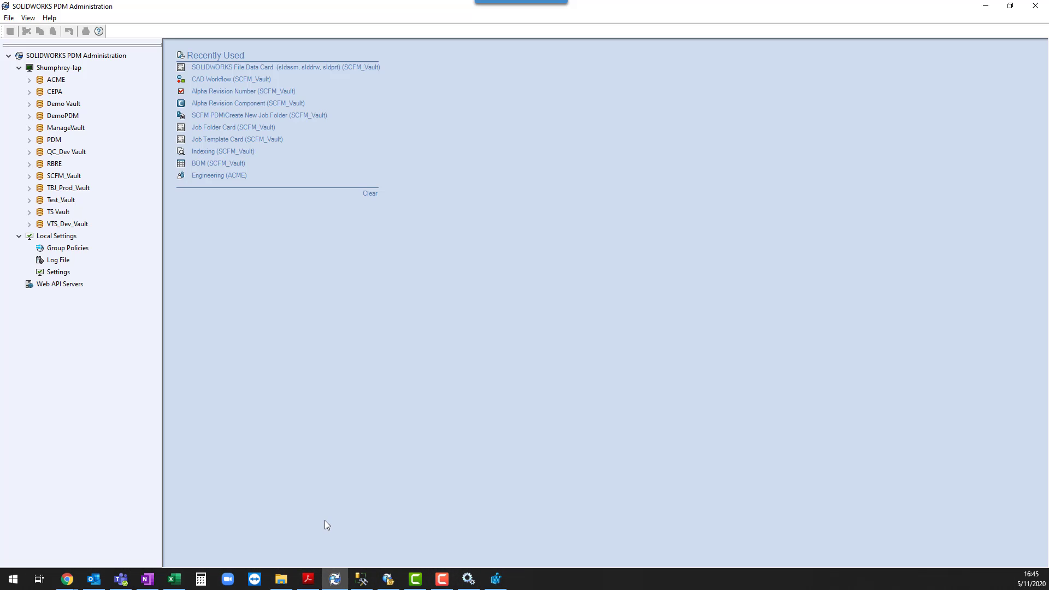
{"action": "left_click", "coordinate": [58, 203]}
{"action": "right_click", "coordinate": [59, 69]}
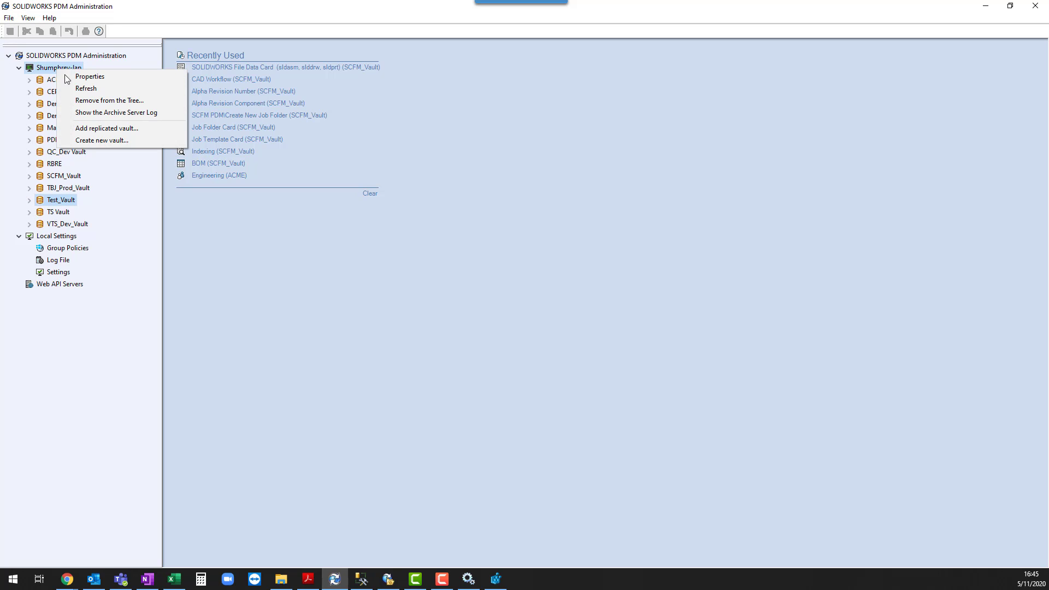
{"action": "left_click", "coordinate": [77, 89]}
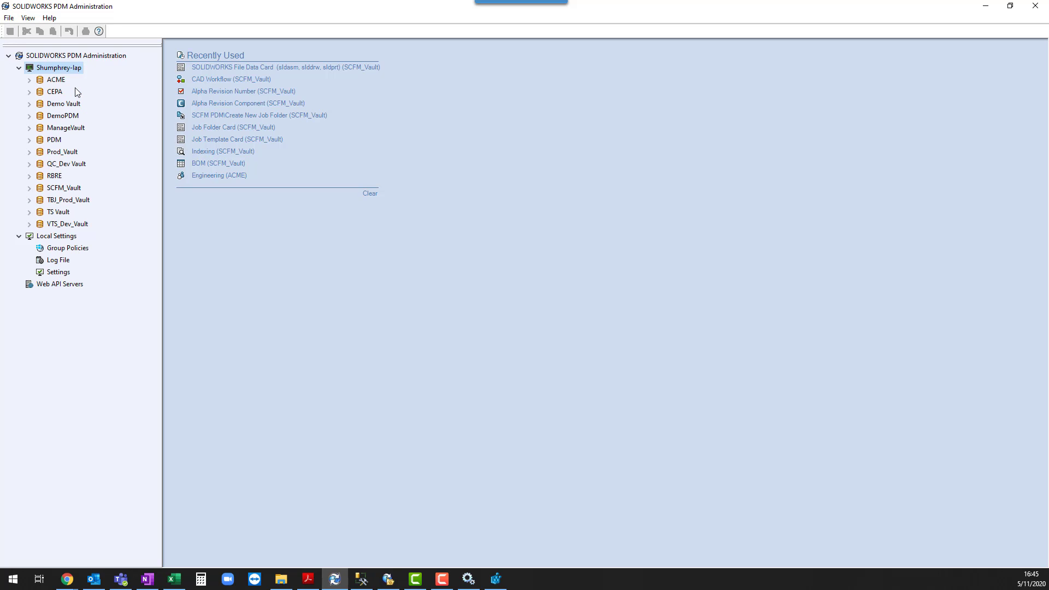
Step: Expand Prod_Vault in the vault tree and log in with the admin account
{"action": "left_click", "coordinate": [70, 152]}
{"action": "left_click", "coordinate": [30, 152]}
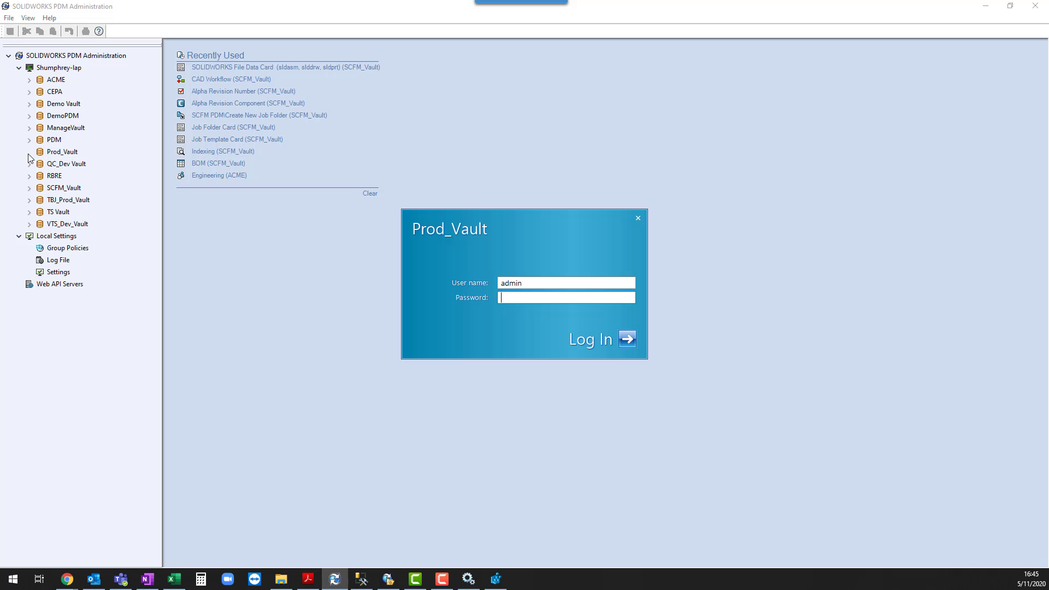
{"action": "left_click", "coordinate": [624, 339]}
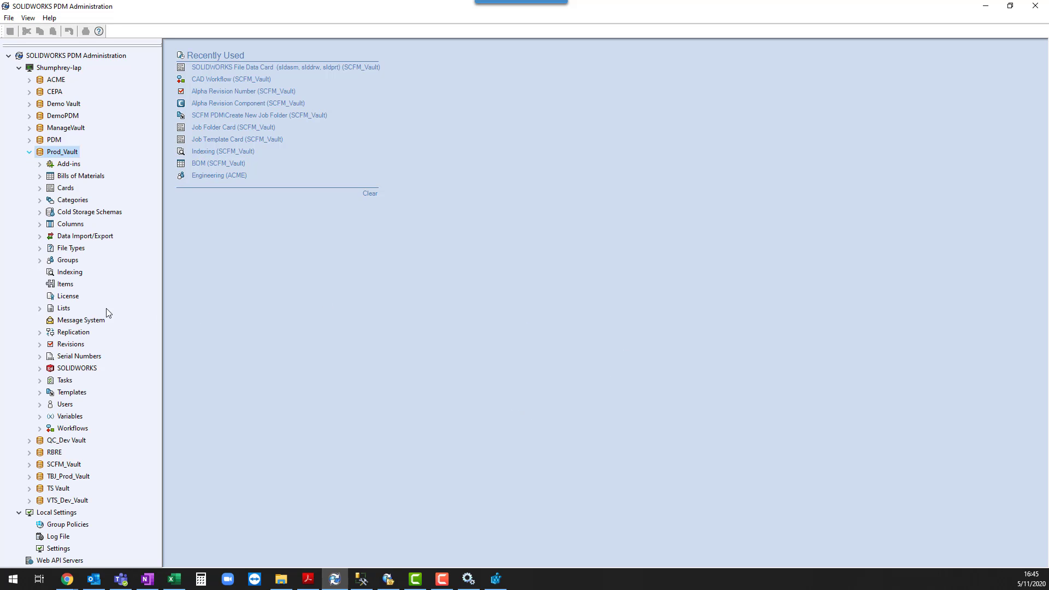
Step: Switch to File Explorer and delete the Test_Vault file vault view on C:, including its cached files and folders on the local hard disk
{"action": "left_click", "coordinate": [280, 579]}
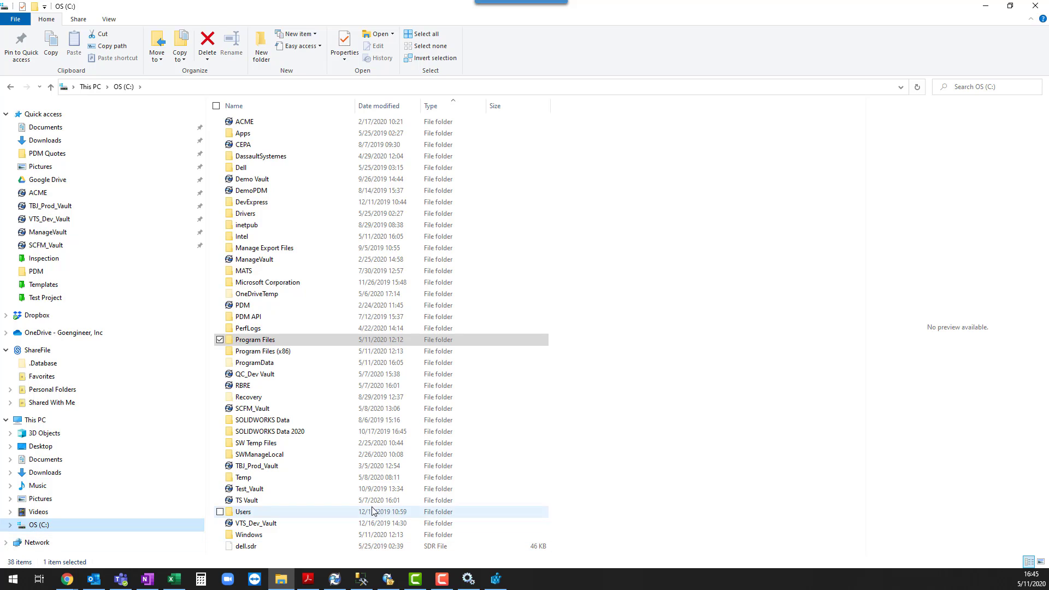
{"action": "left_click", "coordinate": [257, 489]}
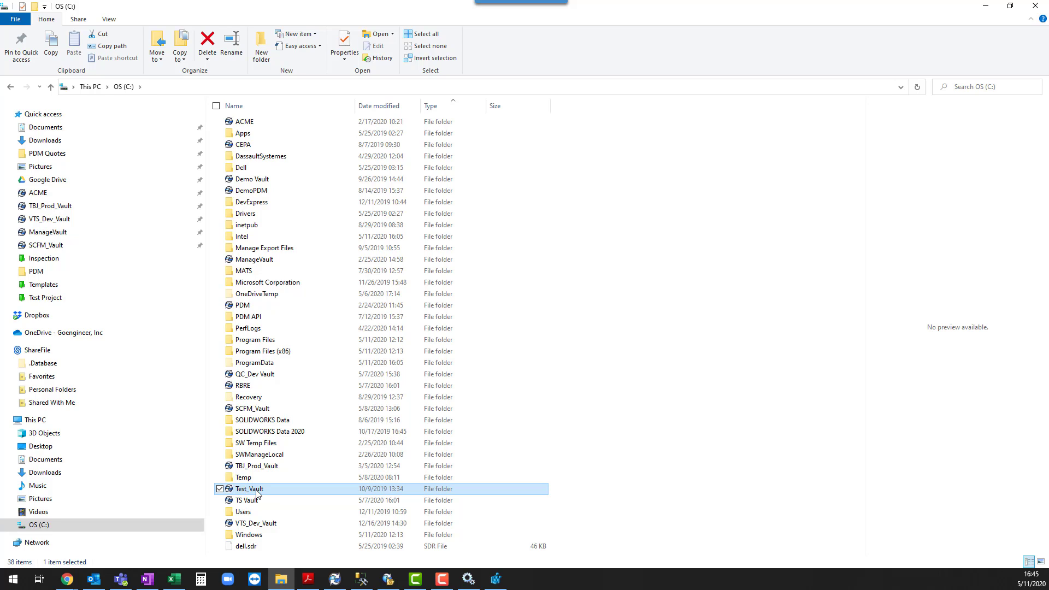
{"action": "right_click", "coordinate": [257, 491]}
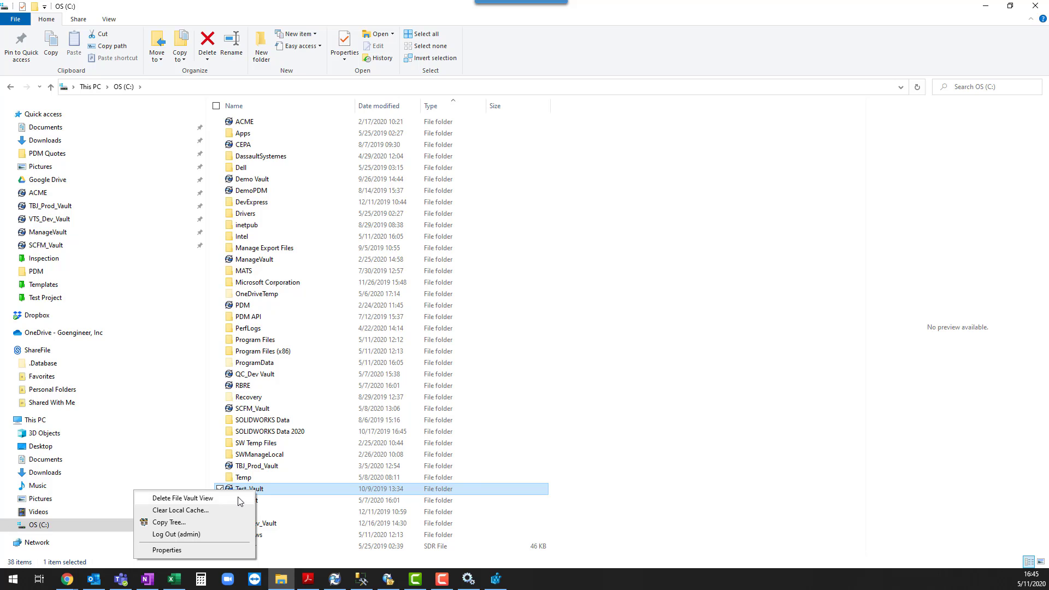
{"action": "left_click", "coordinate": [239, 499]}
{"action": "left_click", "coordinate": [538, 277]}
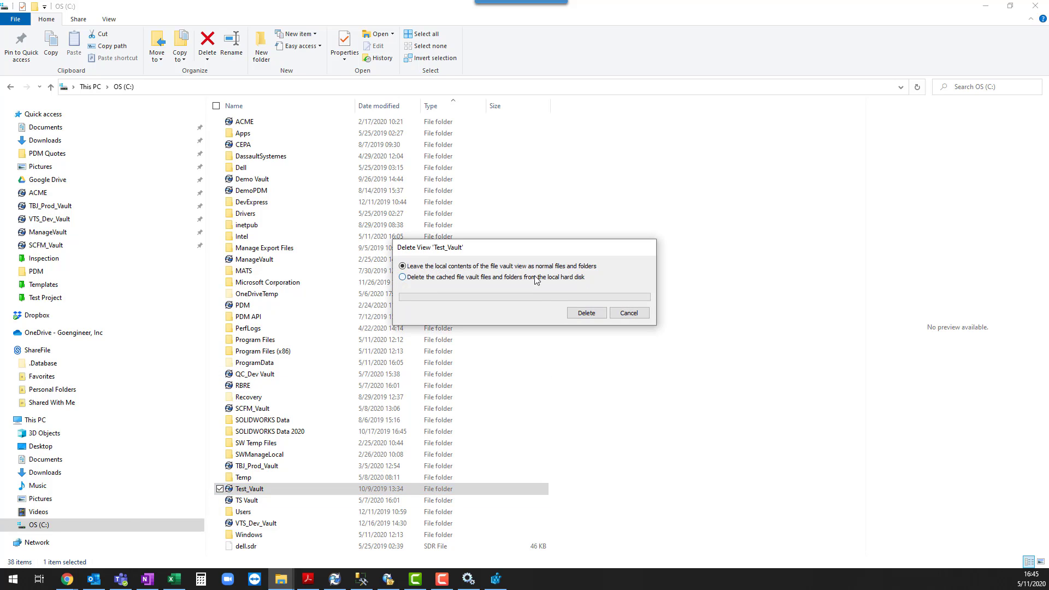
{"action": "left_click", "coordinate": [587, 313]}
{"action": "left_click", "coordinate": [553, 328]}
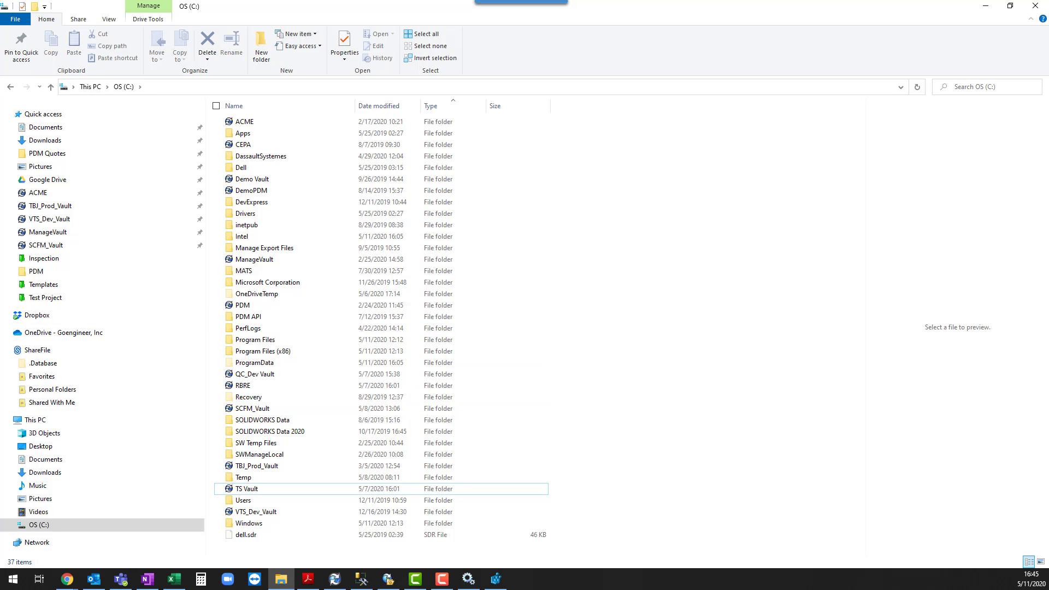
Step: Switch to SOLIDWORKS PDM Administration and create a local view of Prod_Vault on C: for all users, logging in as admin
{"action": "key", "text": "alt+Tab"}
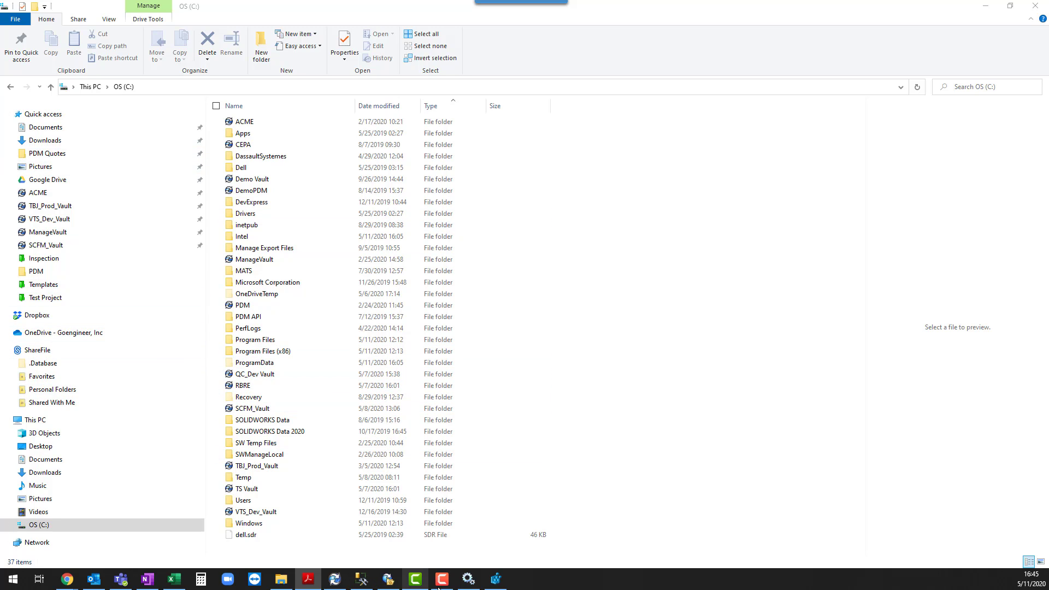
{"action": "left_click", "coordinate": [336, 580]}
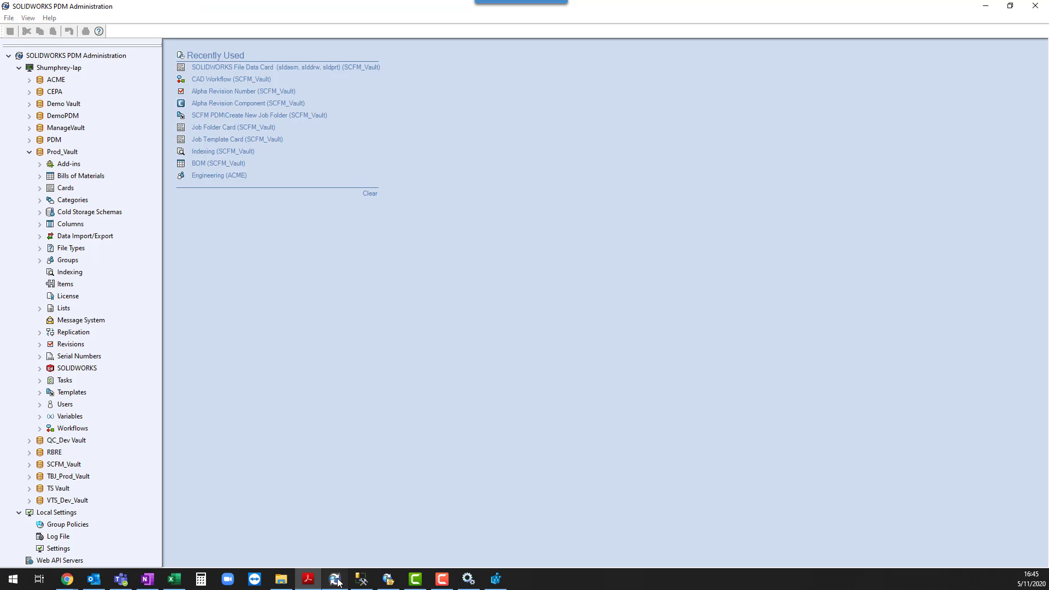
{"action": "right_click", "coordinate": [70, 153]}
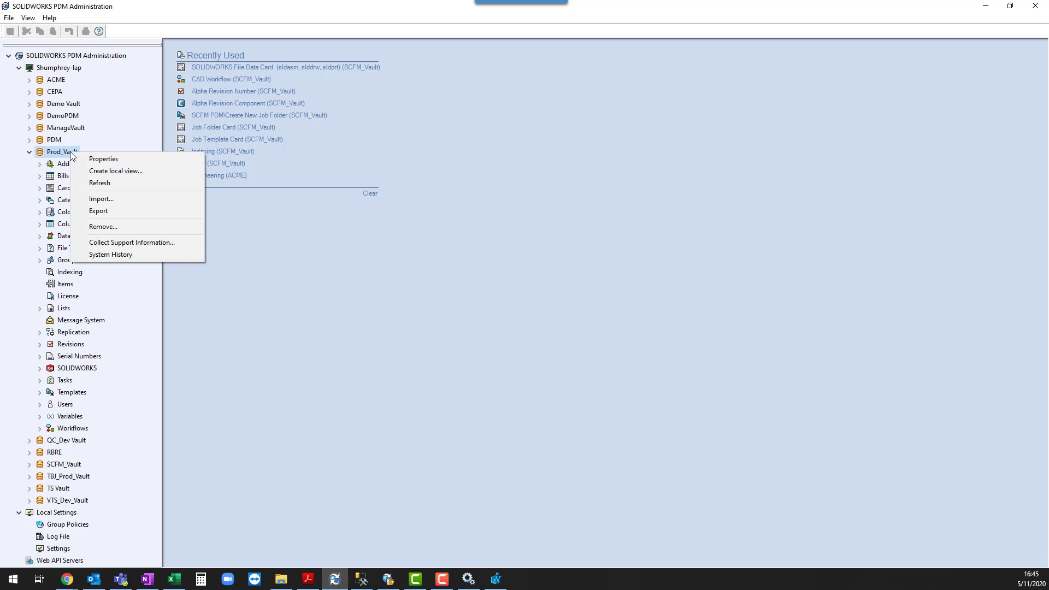
{"action": "left_click", "coordinate": [107, 172]}
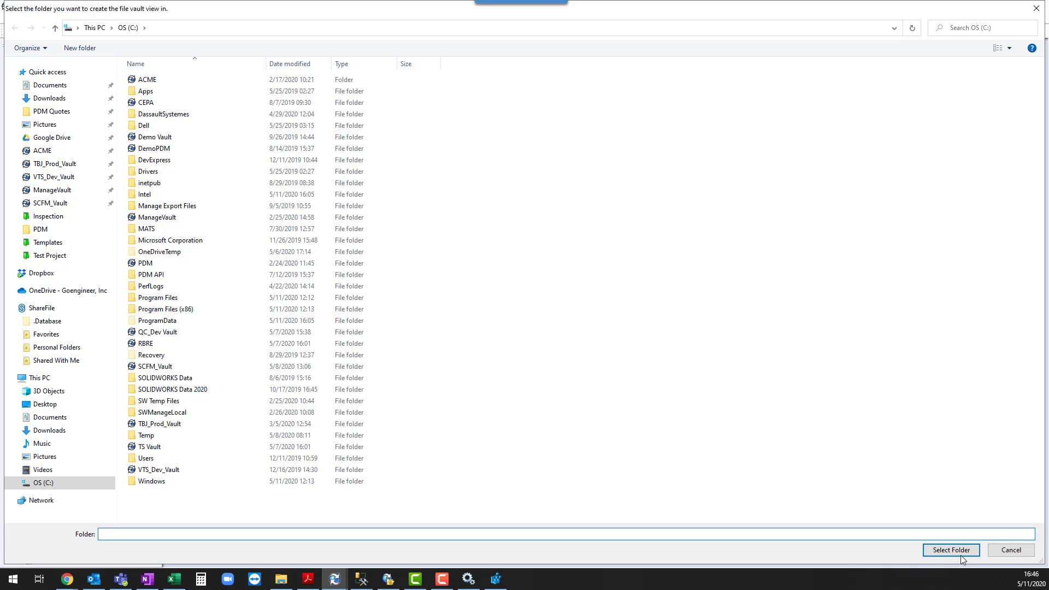
{"action": "left_click", "coordinate": [956, 550]}
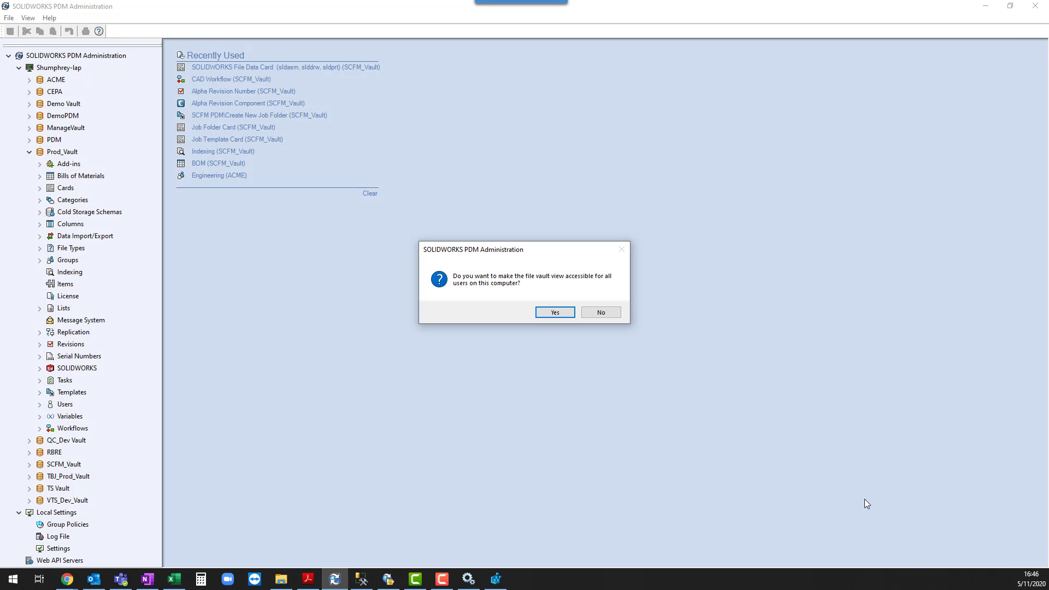
{"action": "left_click", "coordinate": [552, 314]}
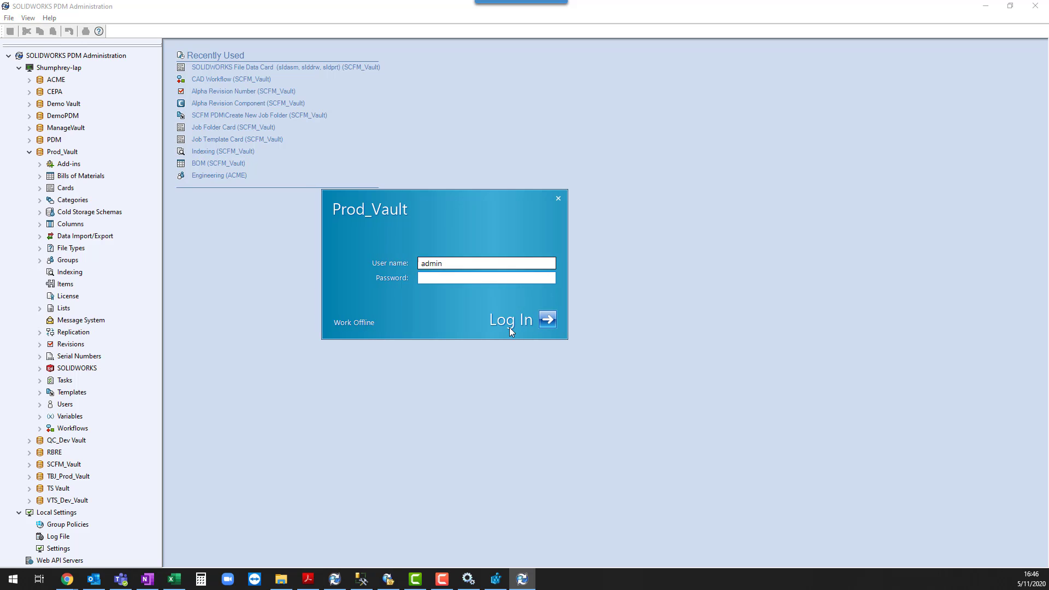
{"action": "left_click", "coordinate": [550, 320]}
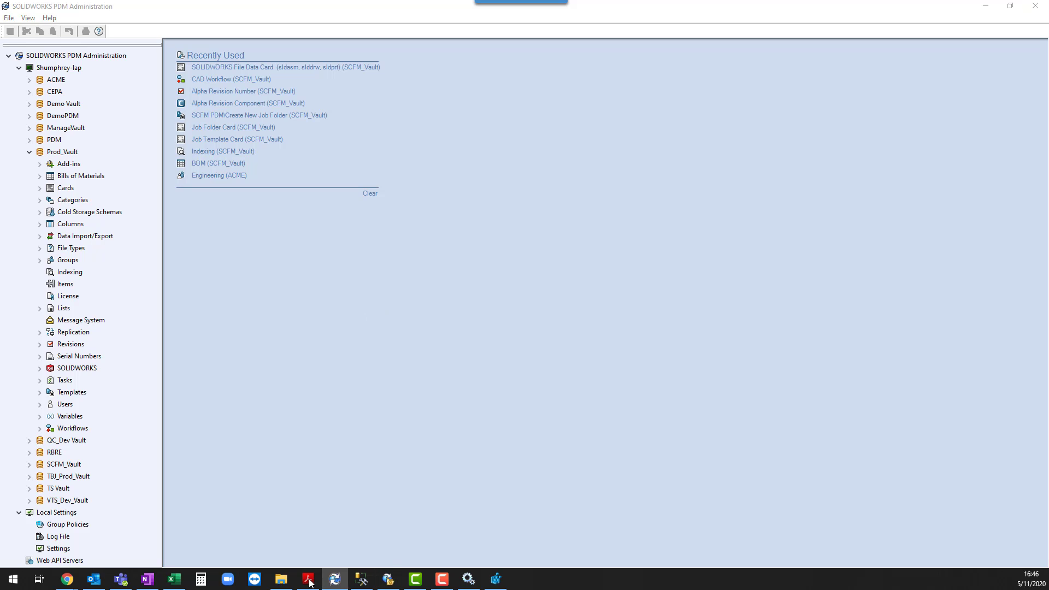
Step: Switch to the Prod_Vault view in File Explorer and display its folders in the Details layout
{"action": "mouse_move", "coordinate": [281, 579]}
{"action": "left_click", "coordinate": [340, 533]}
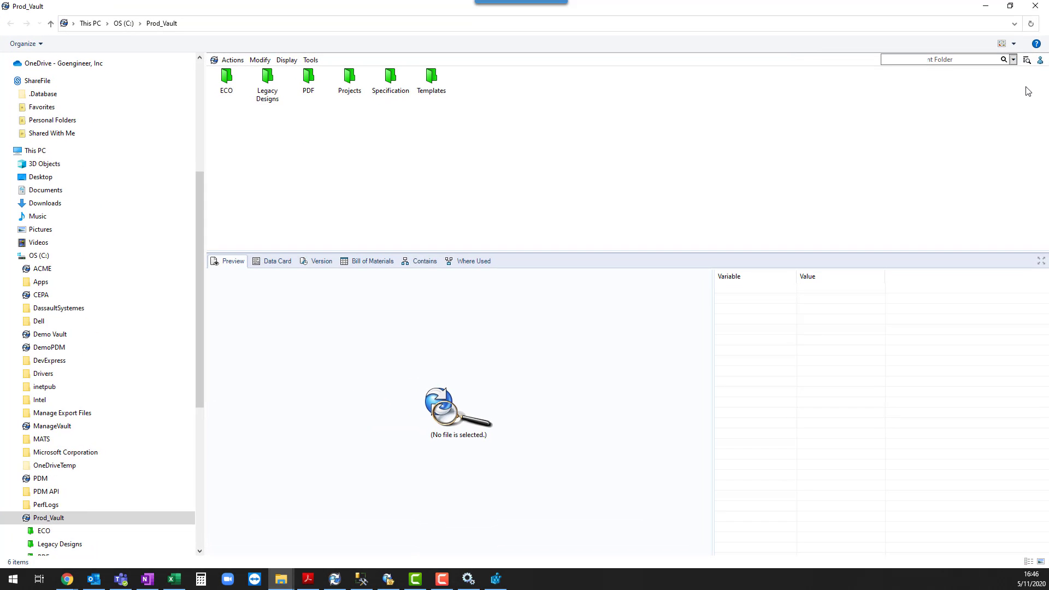
{"action": "left_click", "coordinate": [1011, 43]}
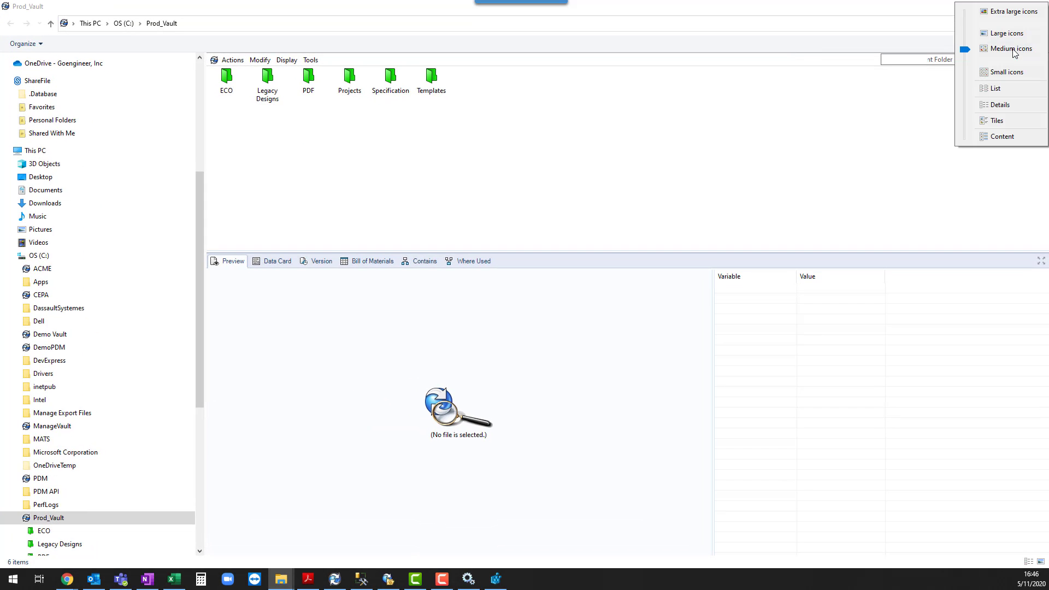
{"action": "left_click", "coordinate": [1005, 103]}
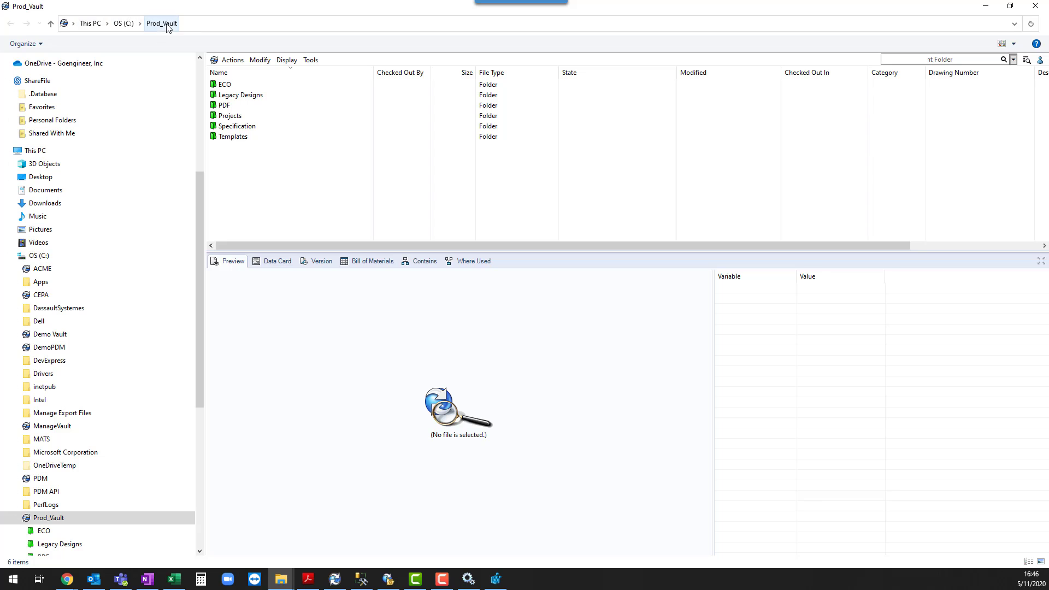
Step: Inspect the Prod_Vault view in the C: drive's folder listing and minimize the open windows
{"action": "left_click", "coordinate": [53, 518]}
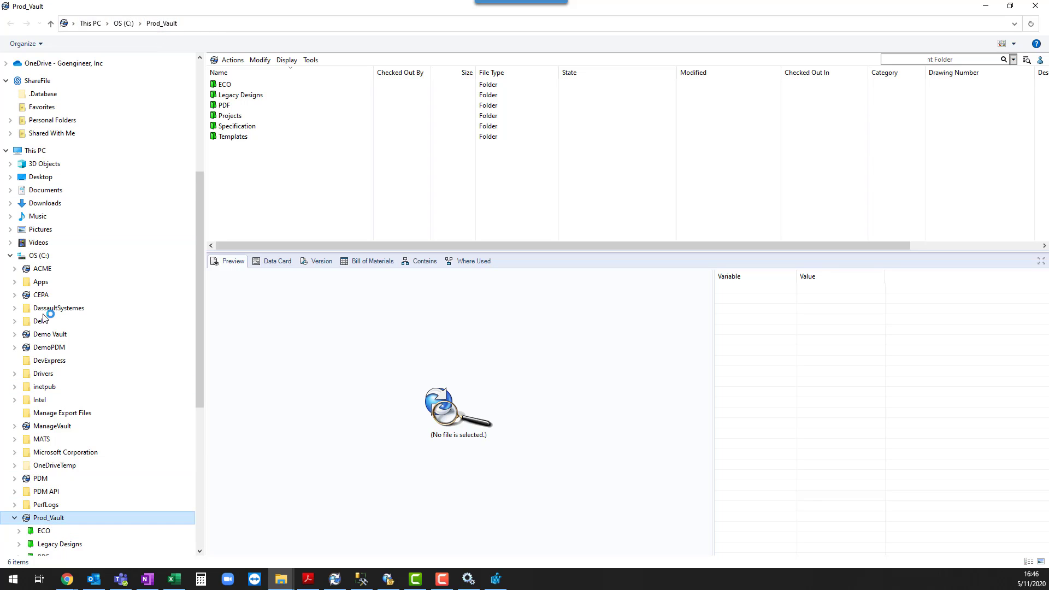
{"action": "left_click", "coordinate": [38, 255]}
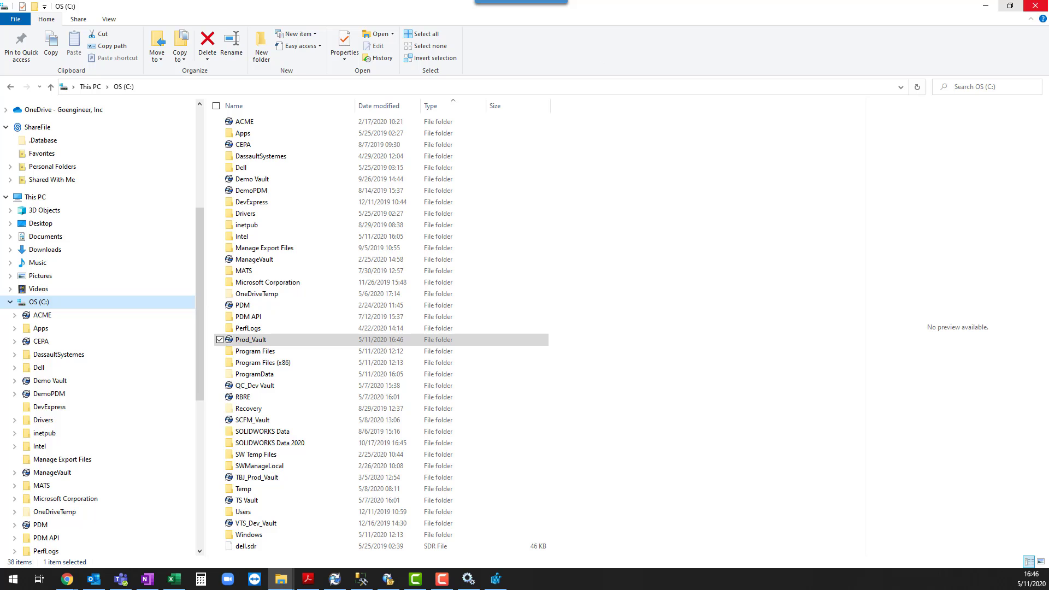
{"action": "left_click", "coordinate": [985, 6]}
{"action": "left_click", "coordinate": [984, 7]}
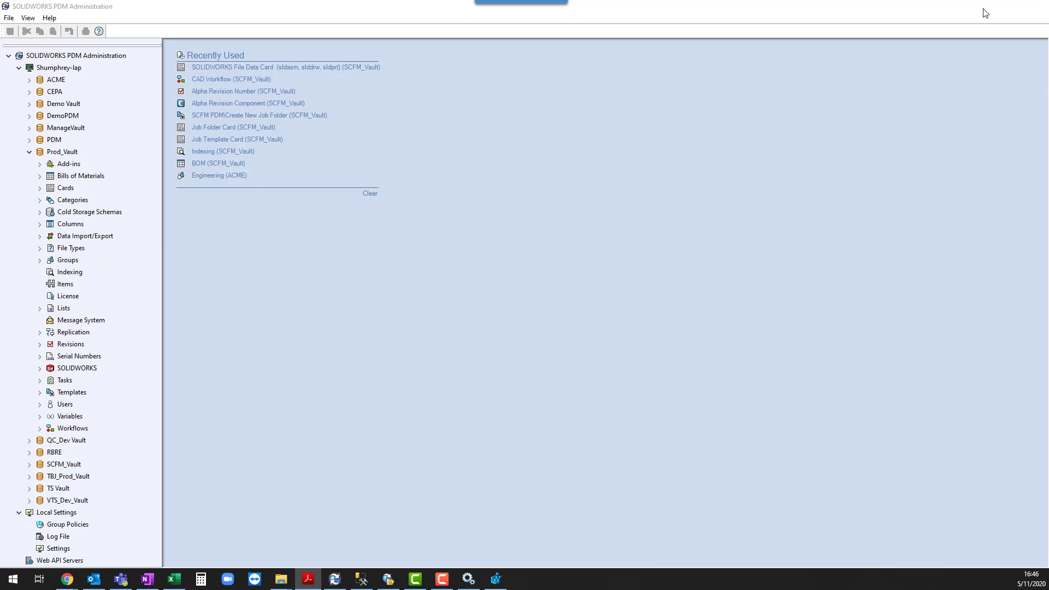
{"action": "left_click", "coordinate": [984, 8]}
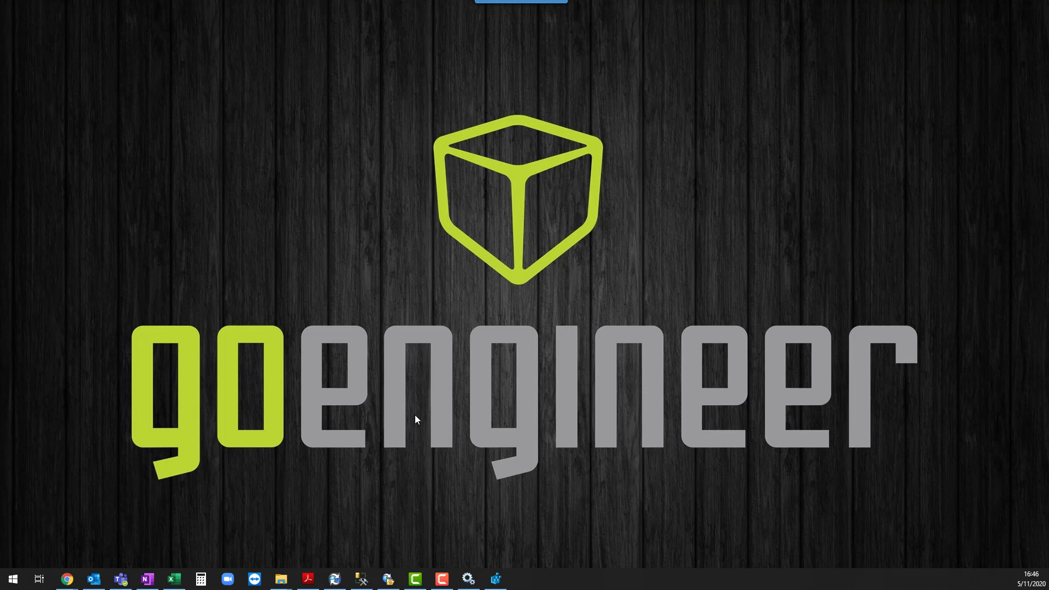
Step: Switch to Registry Editor, collapse the HKEY_LOCAL_MACHINE branch and open HKEY_CURRENT_USER
{"action": "left_click", "coordinate": [498, 580]}
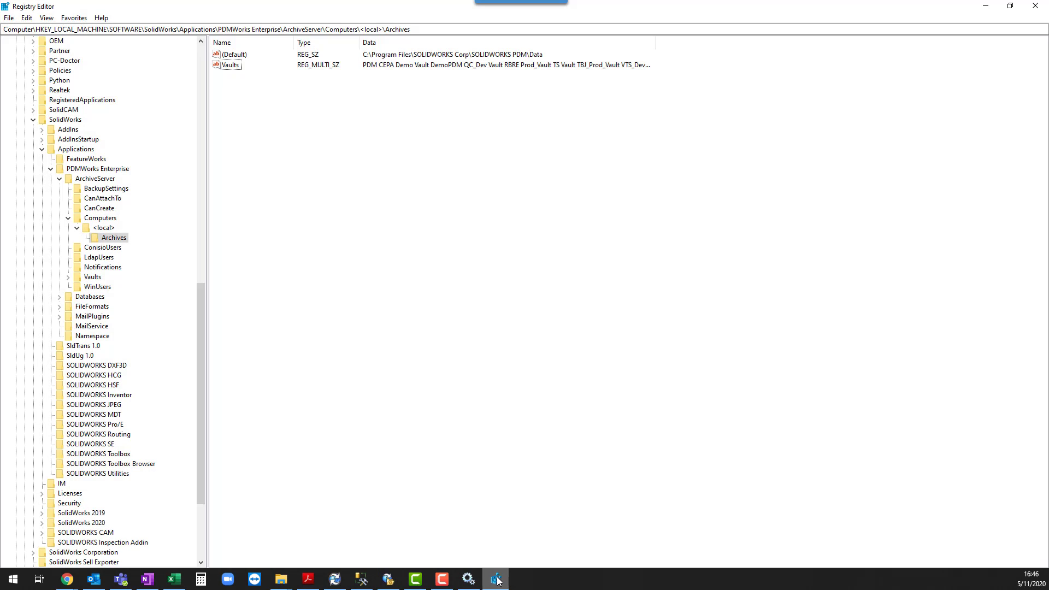
{"action": "left_click", "coordinate": [43, 154]}
{"action": "scroll", "coordinate": [56, 180], "scroll_direction": "up", "scroll_amount": 13}
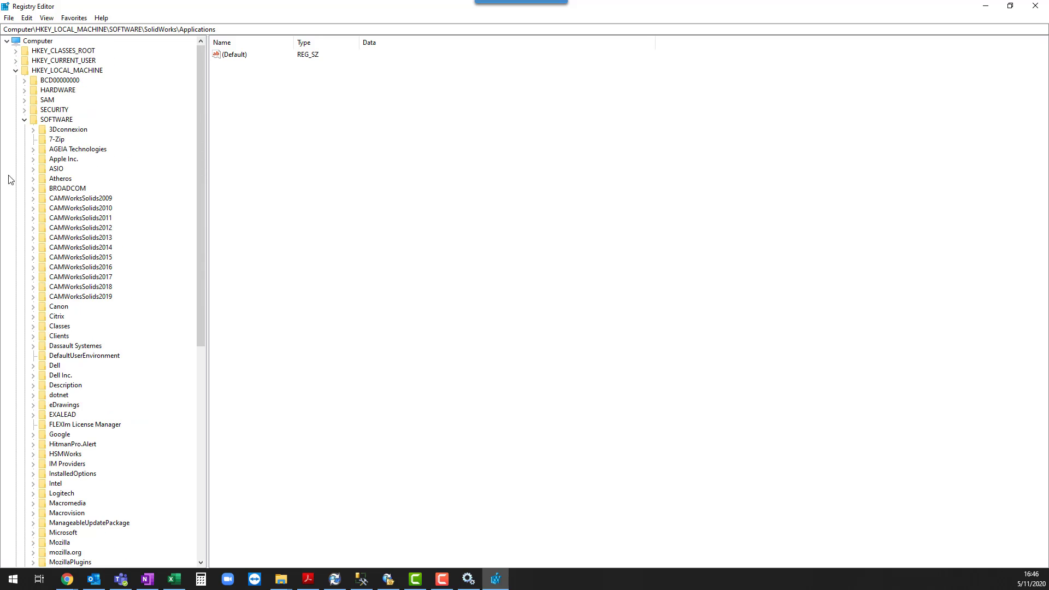
{"action": "left_click", "coordinate": [24, 120]}
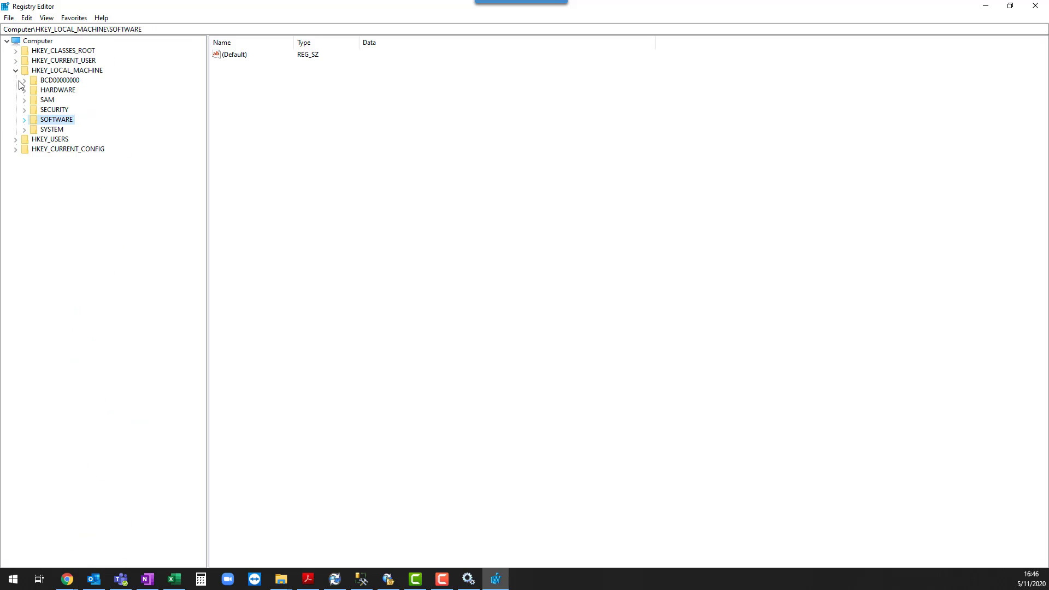
{"action": "left_click", "coordinate": [15, 70]}
{"action": "left_click", "coordinate": [15, 61]}
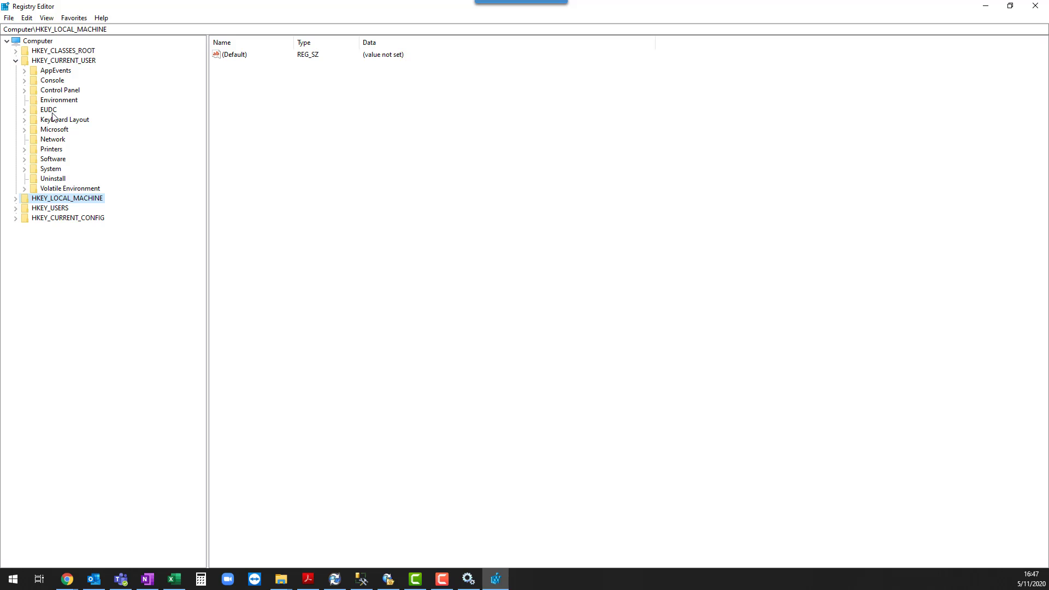
{"action": "left_click", "coordinate": [57, 61]}
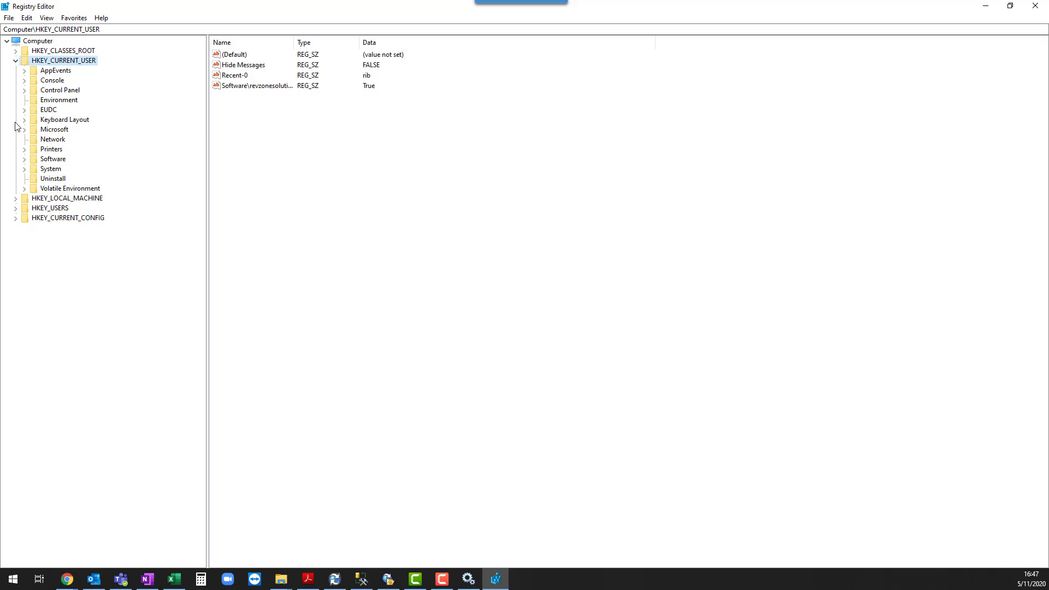
Step: Expand Software\SolidWorks\Applications\PDMWorks Enterprise under HKEY_CURRENT_USER
{"action": "left_click", "coordinate": [25, 161]}
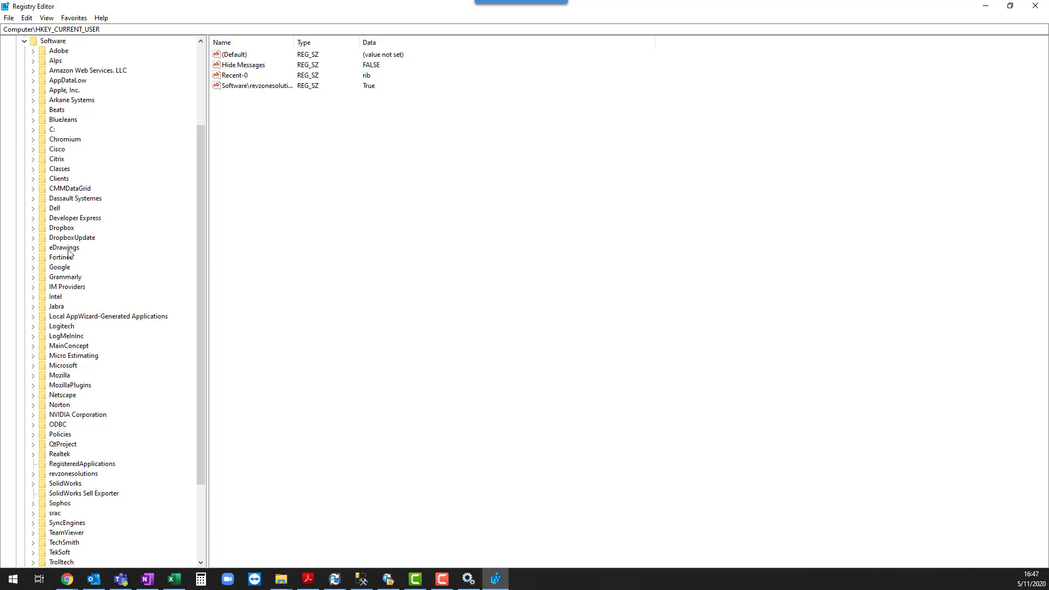
{"action": "scroll", "coordinate": [71, 254], "scroll_direction": "down", "scroll_amount": 3}
{"action": "left_click", "coordinate": [33, 396]}
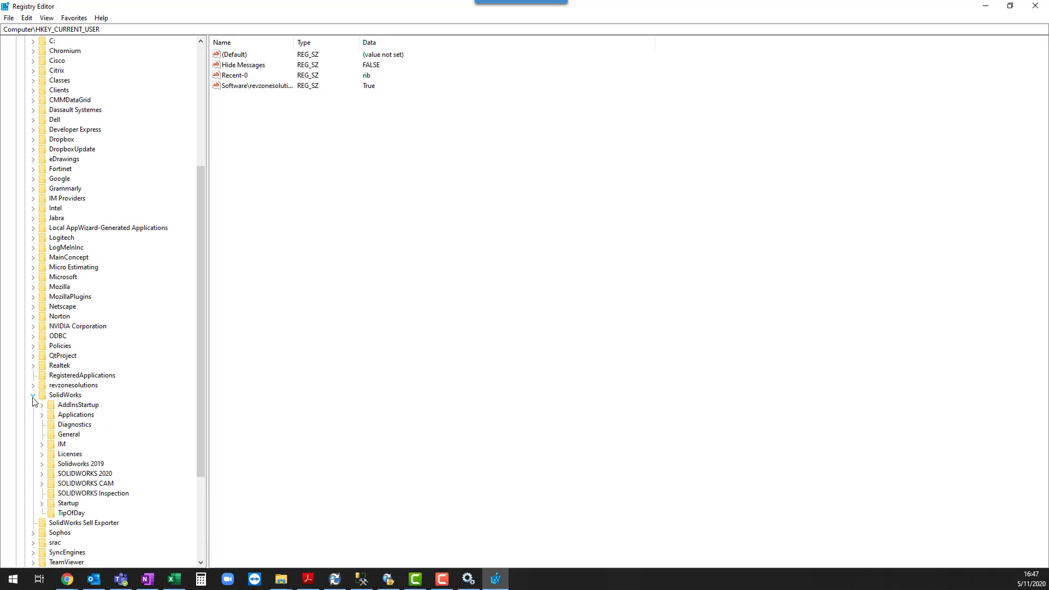
{"action": "left_click", "coordinate": [47, 415]}
{"action": "left_click", "coordinate": [49, 426]}
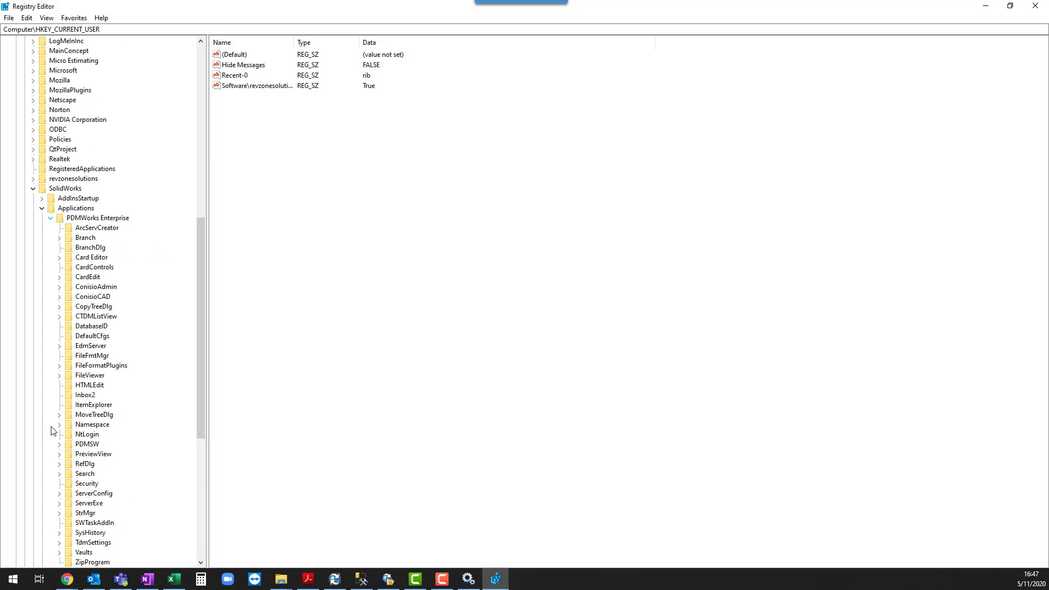
{"action": "scroll", "coordinate": [62, 304], "scroll_direction": "down", "scroll_amount": 1}
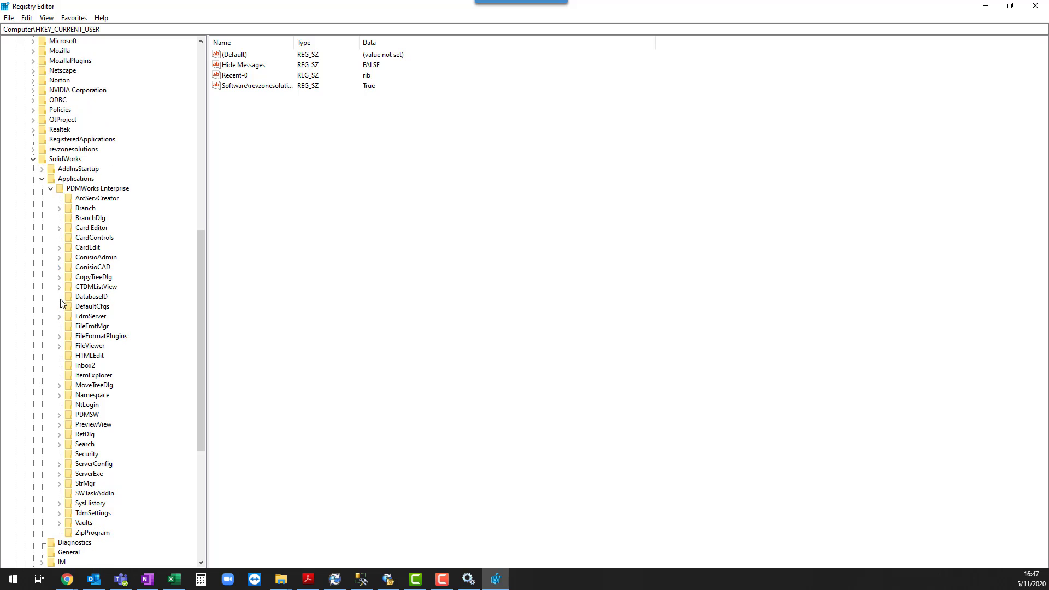
{"action": "scroll", "coordinate": [62, 301], "scroll_direction": "down", "scroll_amount": 1}
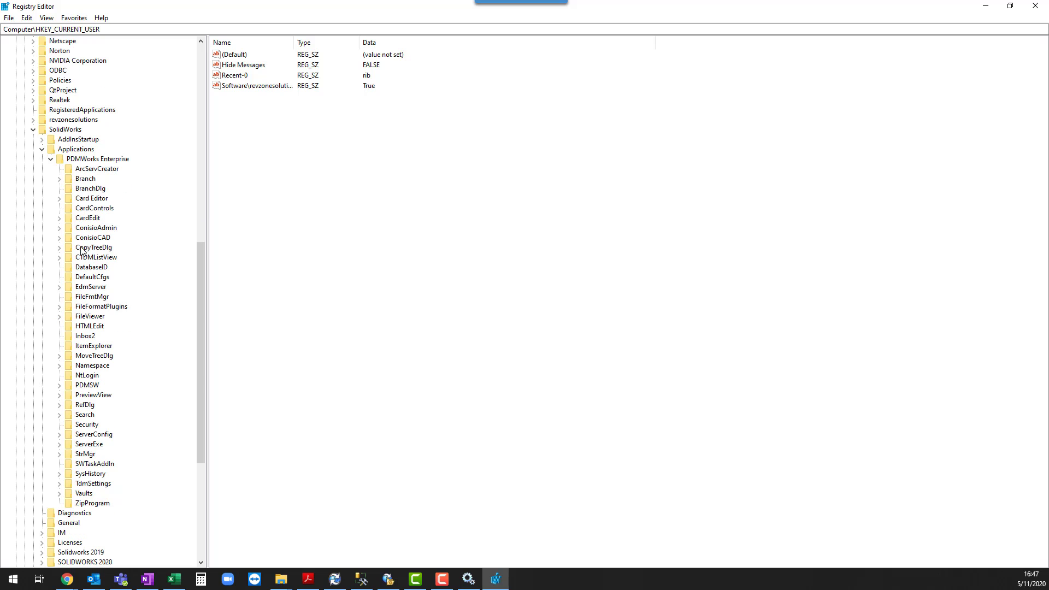
Step: Delete the ConisioAdmin key and its subkeys from the current user's PDMWorks Enterprise registry branch
{"action": "left_click", "coordinate": [90, 228]}
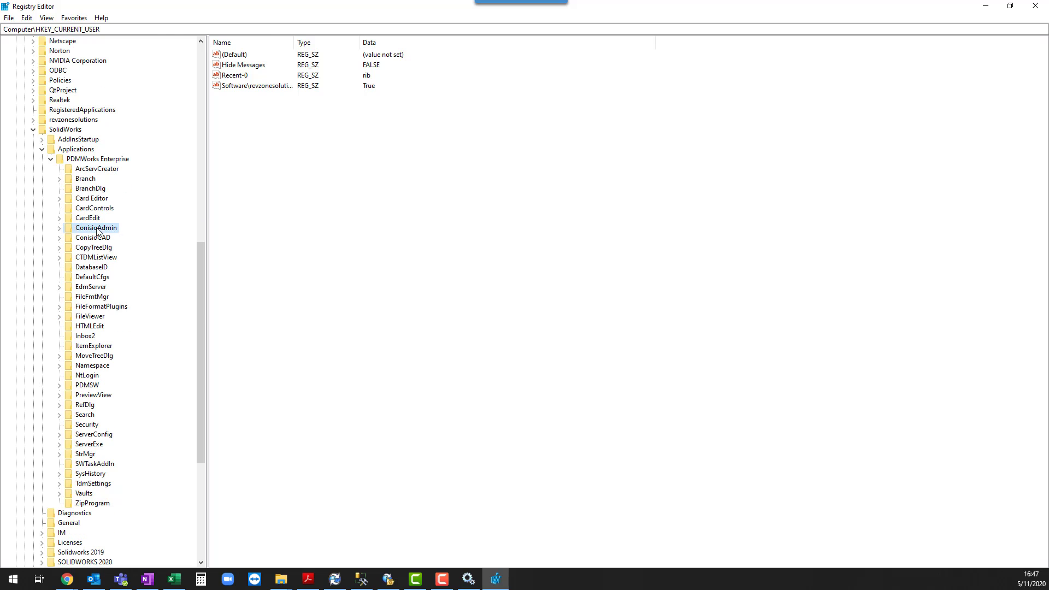
{"action": "left_click", "coordinate": [60, 228]}
{"action": "left_click", "coordinate": [60, 229]}
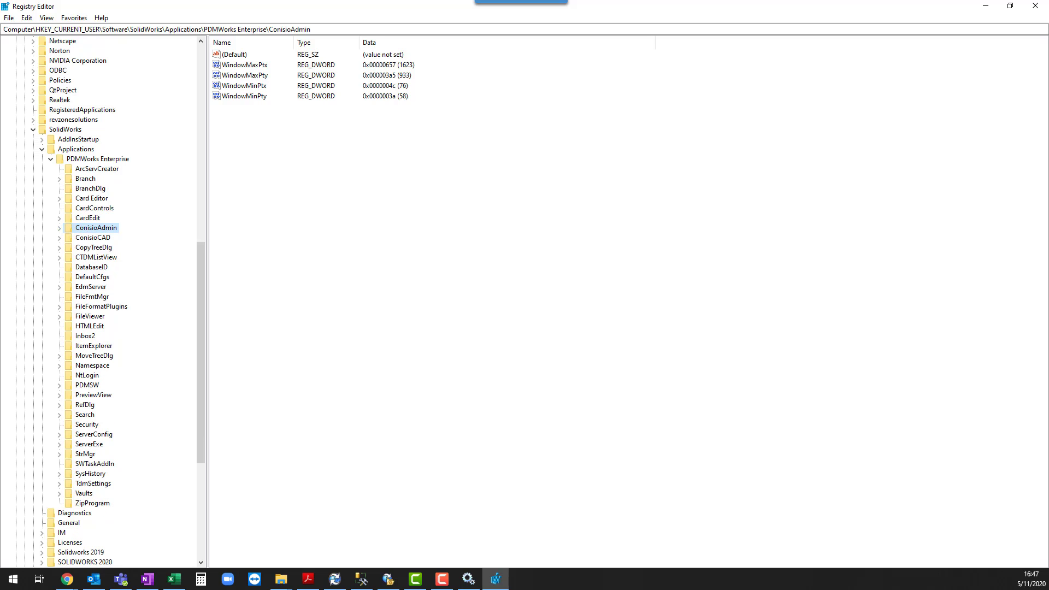
{"action": "right_click", "coordinate": [102, 230]}
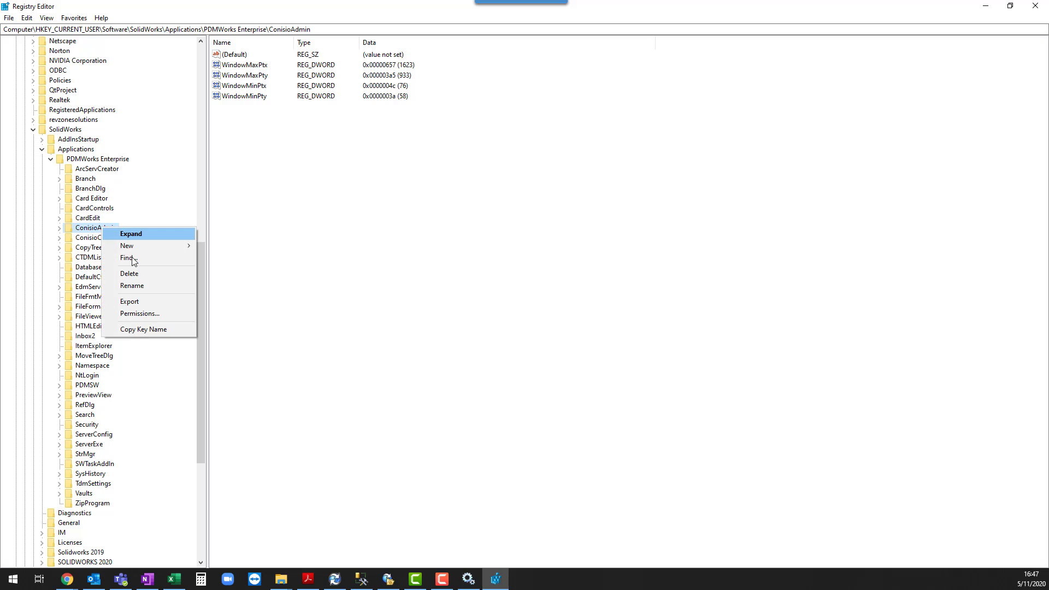
{"action": "left_click", "coordinate": [135, 275]}
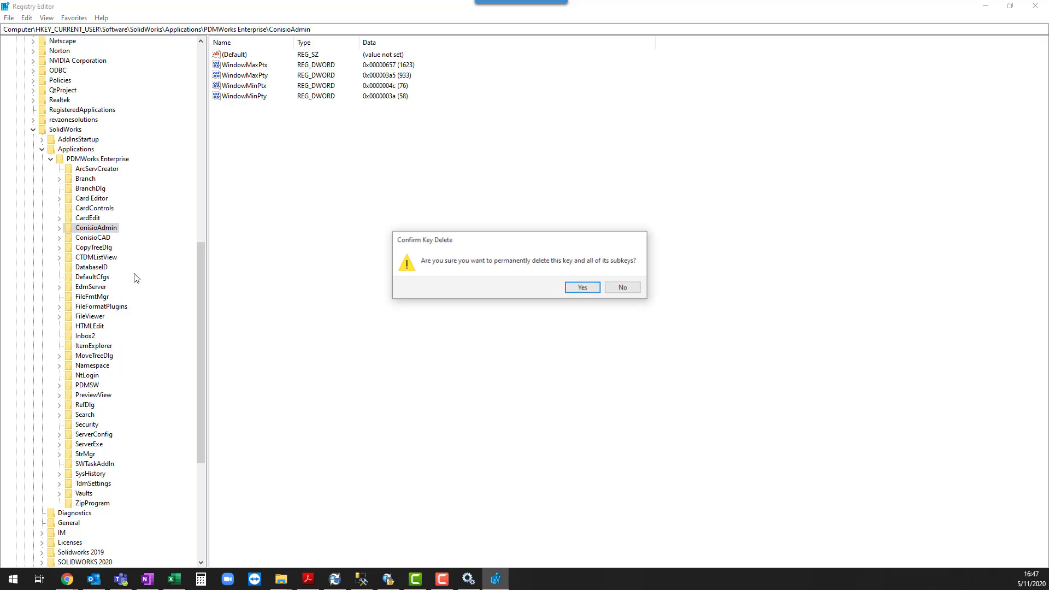
{"action": "left_click", "coordinate": [583, 291]}
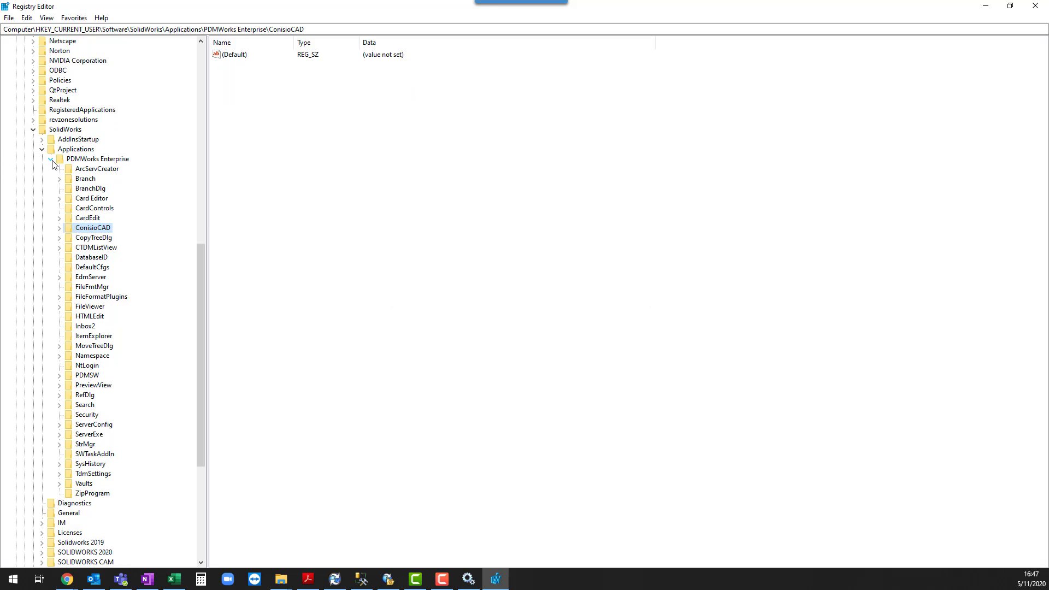
Step: Collapse the Applications, SolidWorks and Software keys under HKEY_CURRENT_USER
{"action": "left_click", "coordinate": [0, 200]}
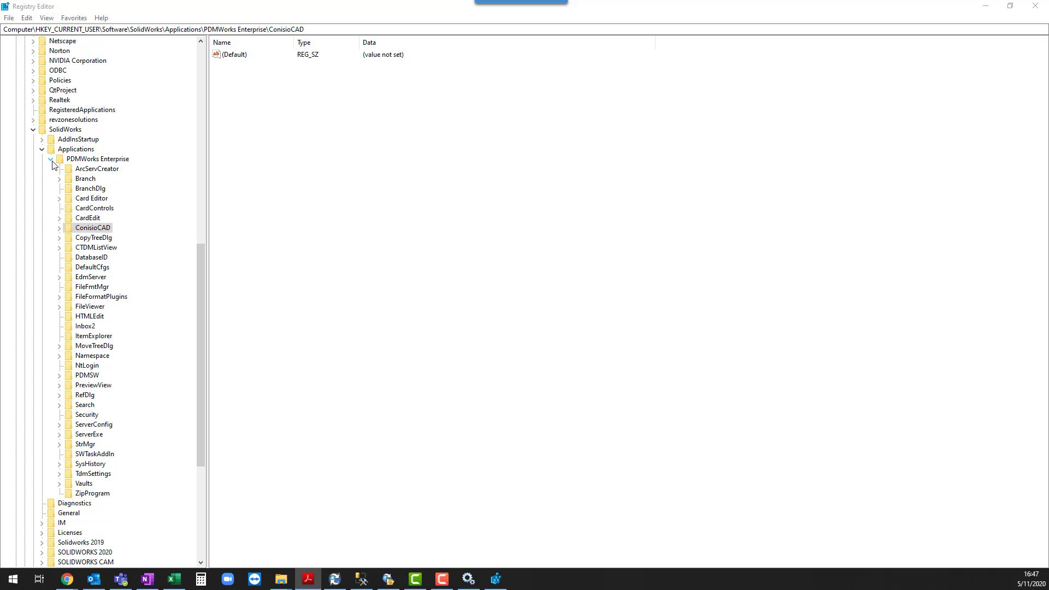
{"action": "scroll", "coordinate": [77, 115], "scroll_direction": "up", "scroll_amount": 16}
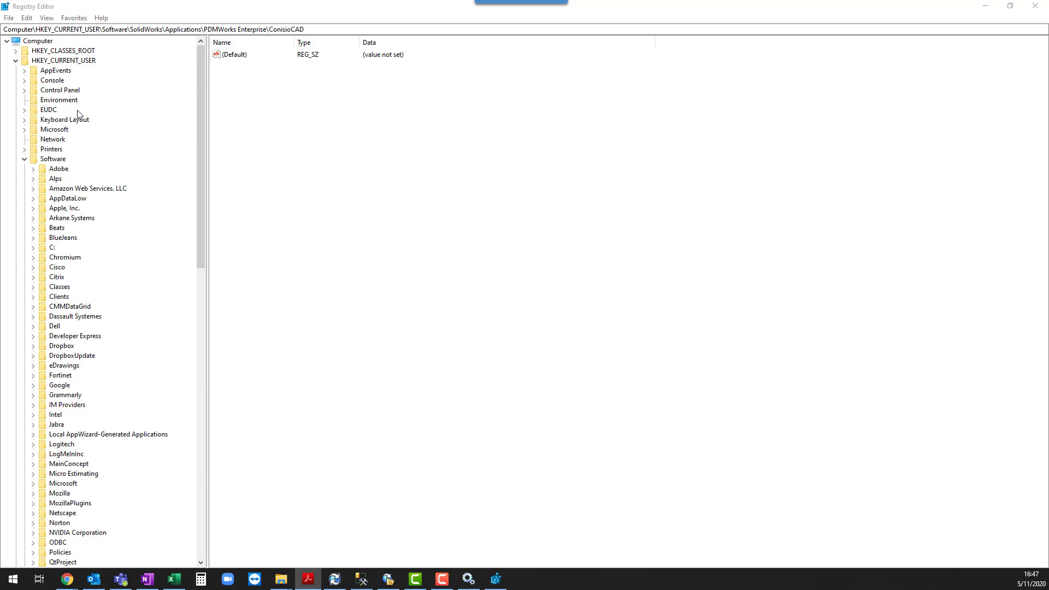
{"action": "scroll", "coordinate": [51, 98], "scroll_direction": "down", "scroll_amount": 5}
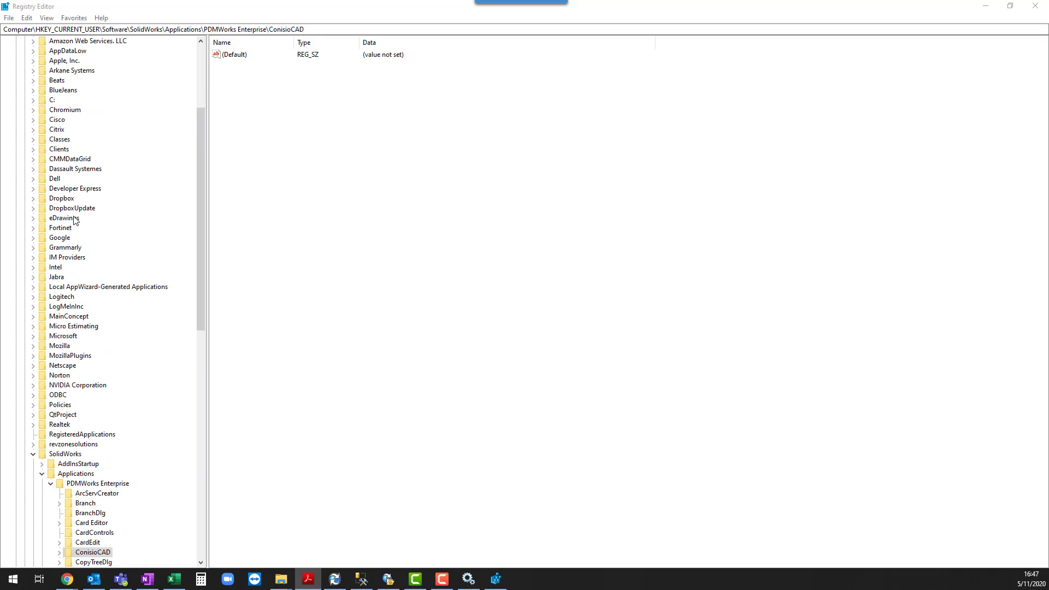
{"action": "left_click", "coordinate": [42, 473]}
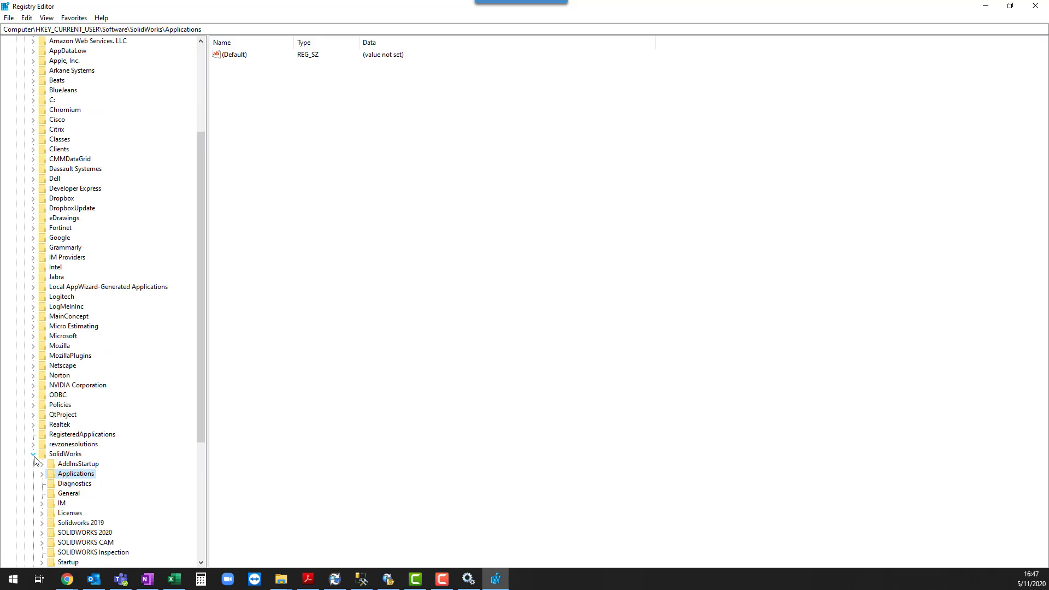
{"action": "left_click", "coordinate": [33, 454]}
{"action": "scroll", "coordinate": [91, 147], "scroll_direction": "up", "scroll_amount": 5}
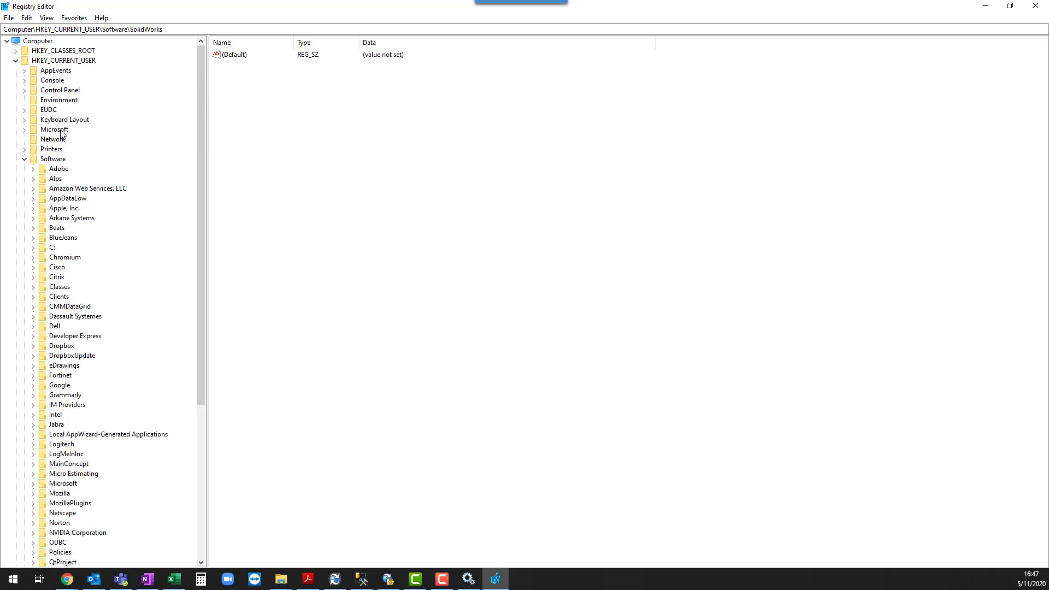
{"action": "left_click", "coordinate": [25, 160]}
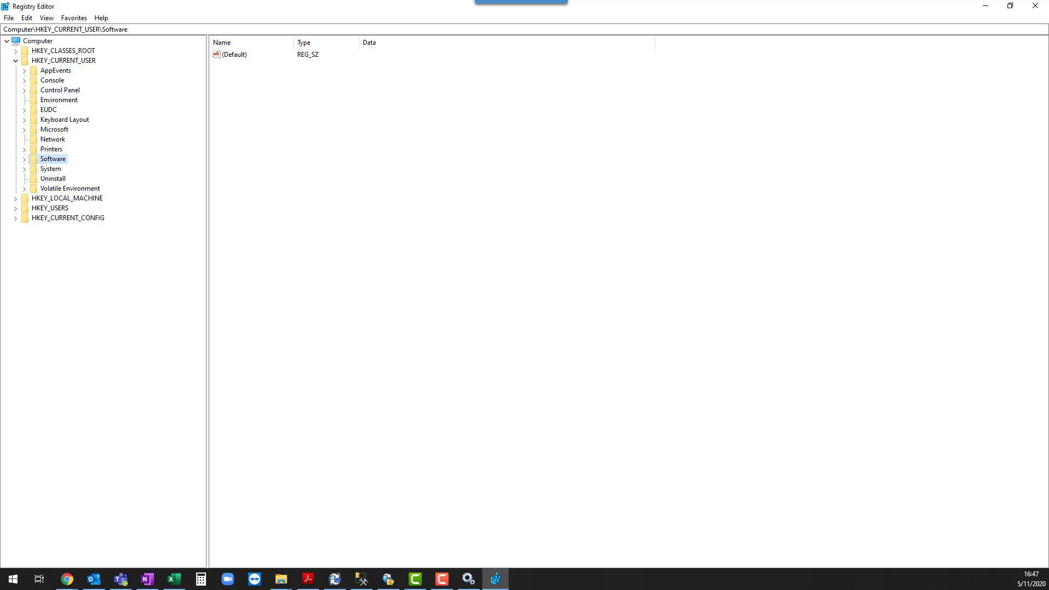
Step: Exit Registry Editor, switch to SOLIDWORKS PDM Administration and open the CAD Files workflow of Prod_Vault
{"action": "left_click", "coordinate": [9, 18]}
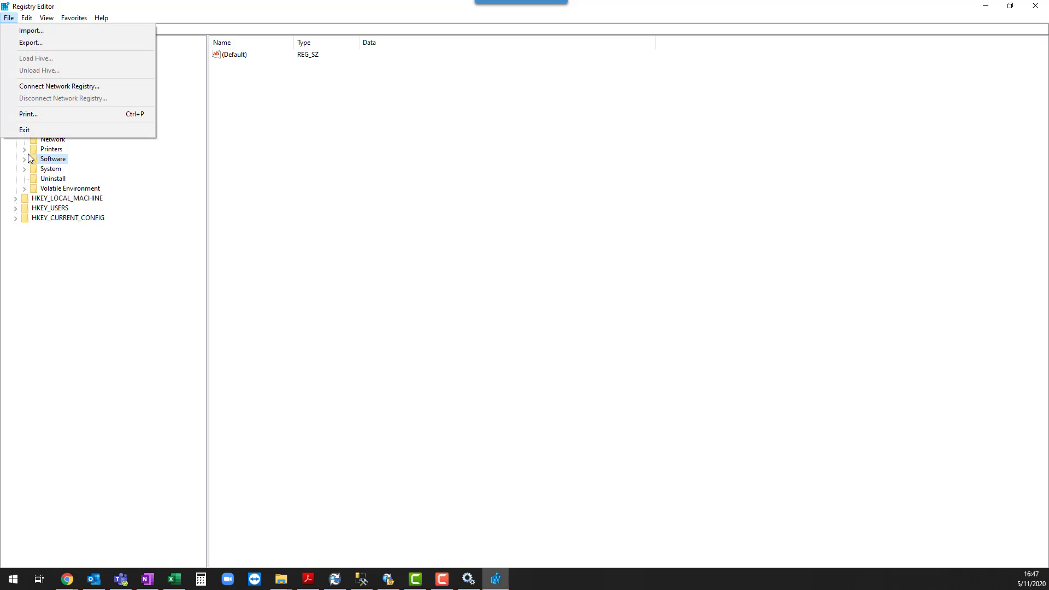
{"action": "left_click", "coordinate": [33, 130]}
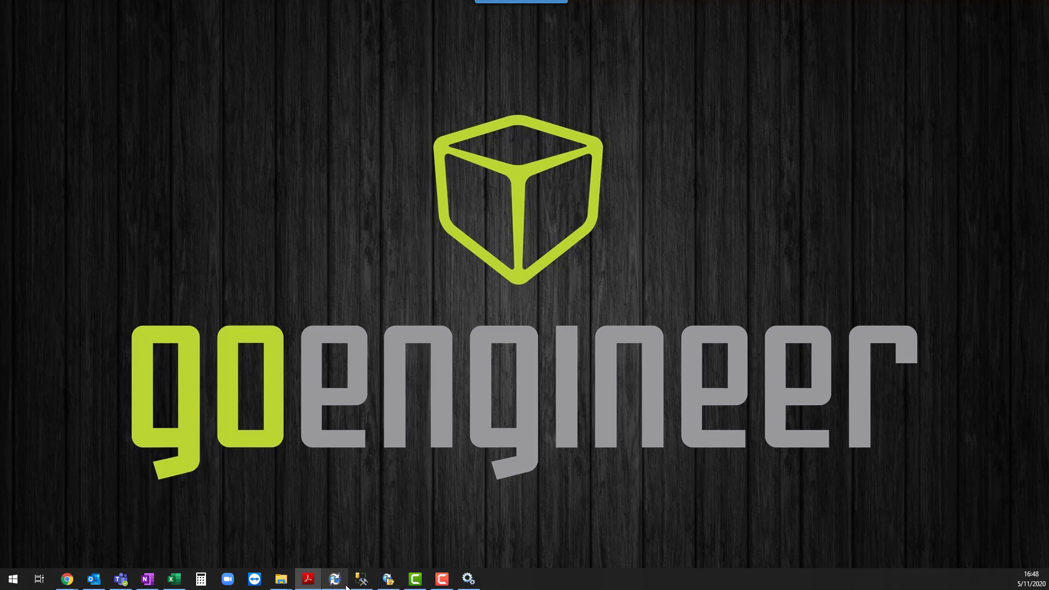
{"action": "left_click", "coordinate": [331, 581]}
{"action": "left_click", "coordinate": [63, 153]}
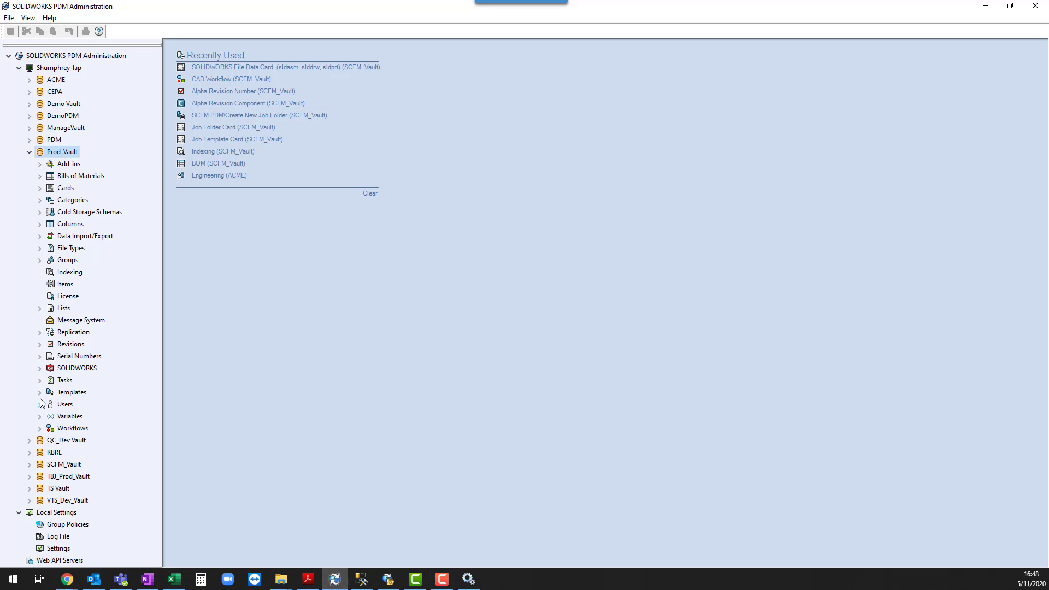
{"action": "left_click", "coordinate": [39, 428]}
{"action": "left_click", "coordinate": [79, 443]}
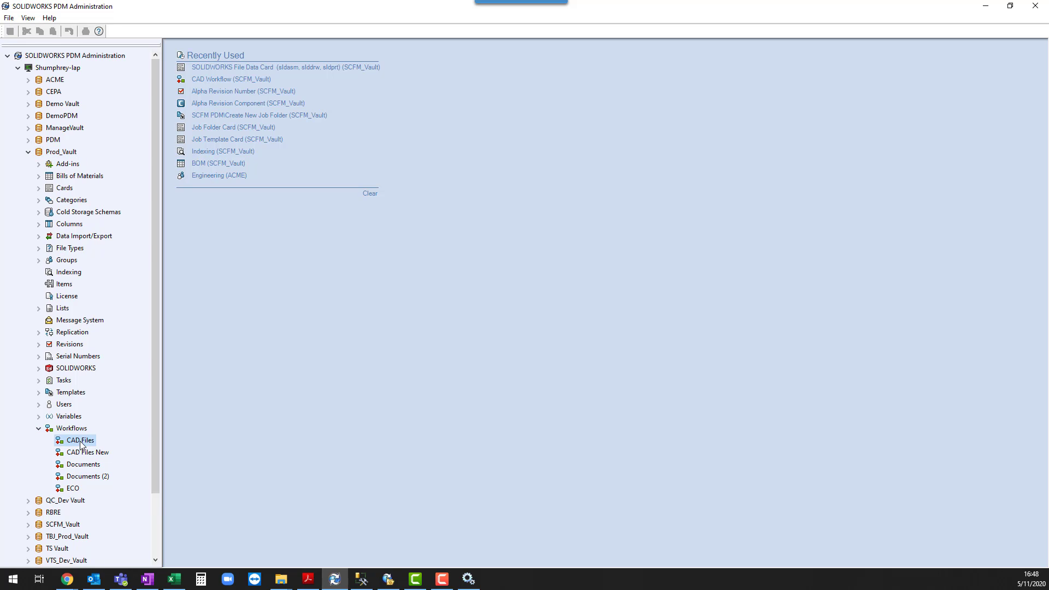
{"action": "double_click", "coordinate": [81, 442]}
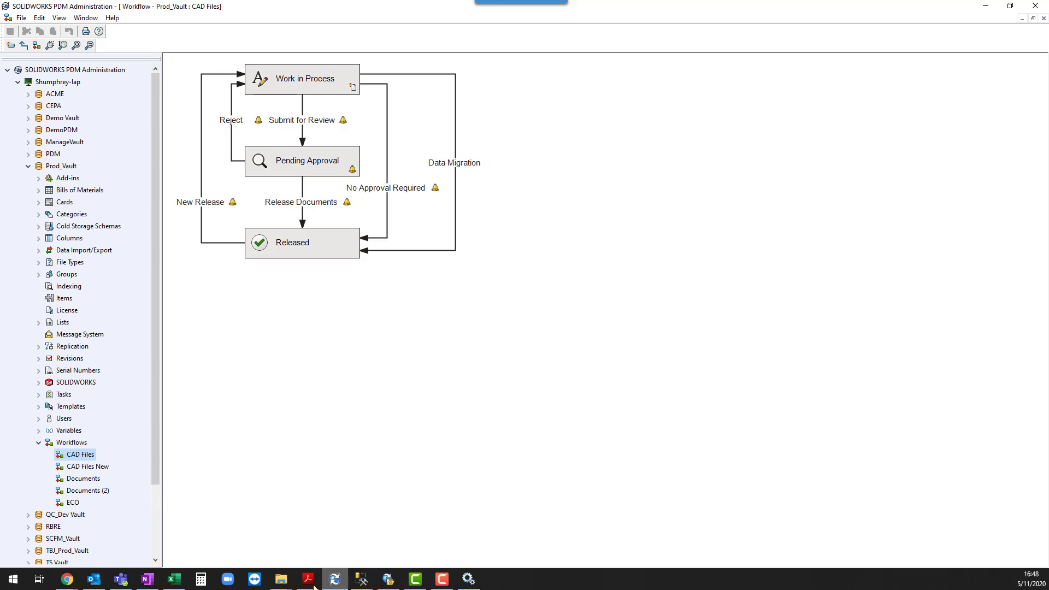
Step: Switch to File Explorer and open the Prod_Vault local view on the C: drive
{"action": "left_click", "coordinate": [280, 579]}
{"action": "left_click", "coordinate": [339, 534]}
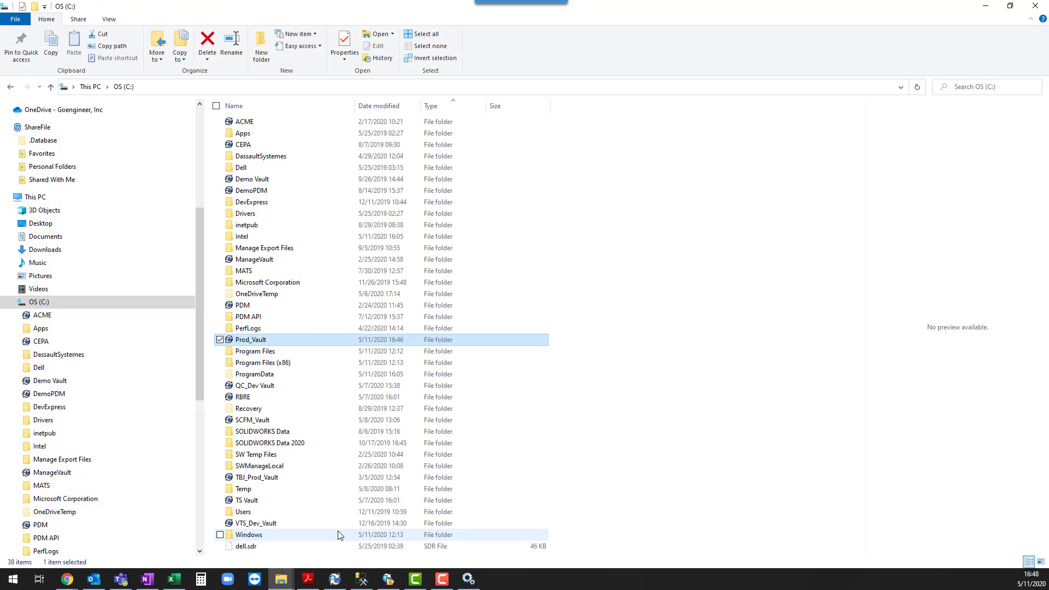
{"action": "double_click", "coordinate": [251, 341]}
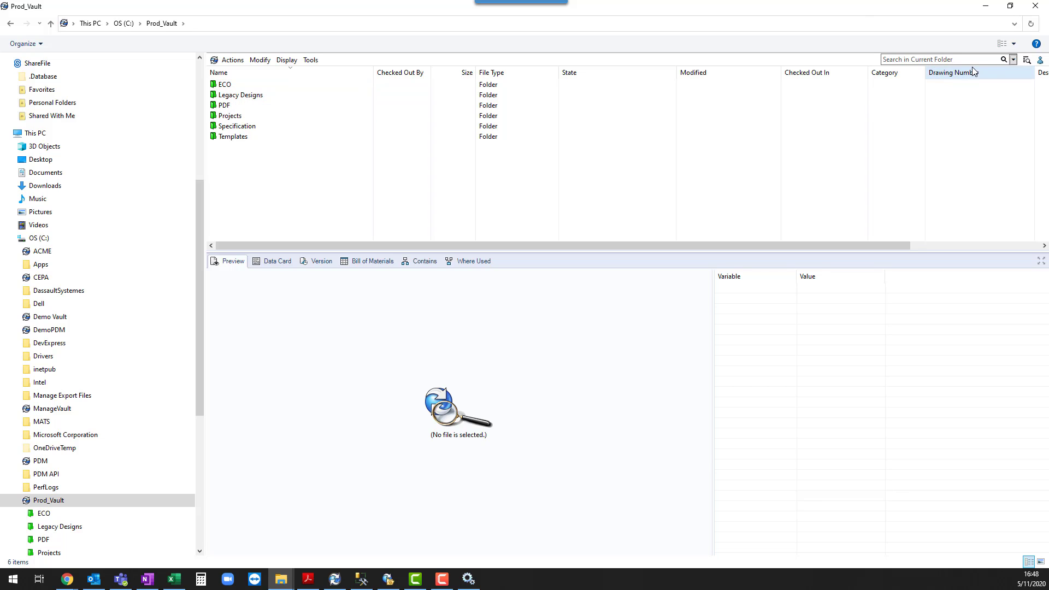
Step: Search the Prod_Vault root folder for ".sldprt" and clear the search
{"action": "left_click", "coordinate": [951, 60]}
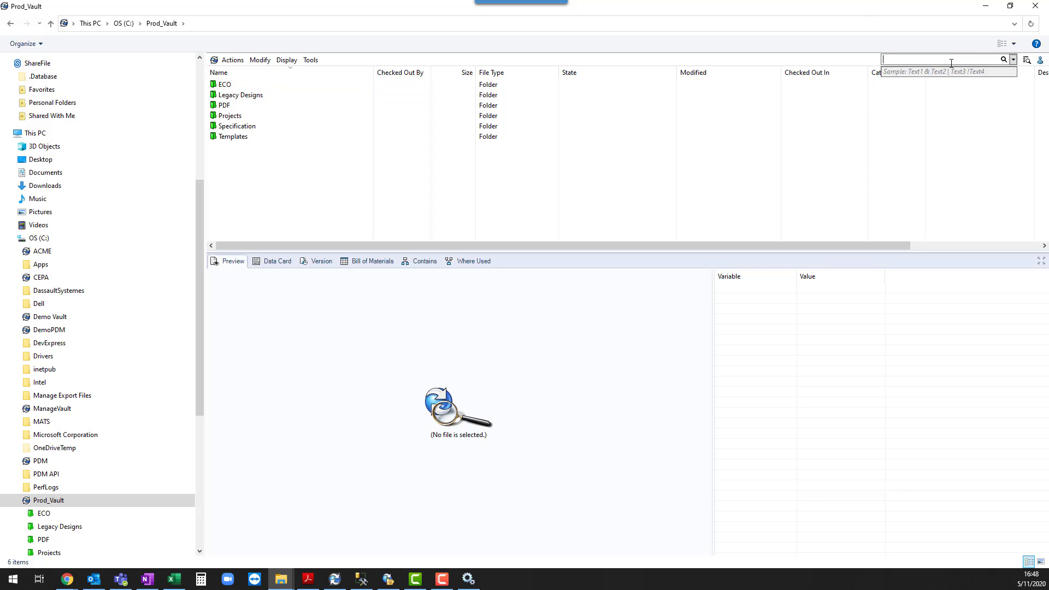
{"action": "type", "text": ".sldprt"}
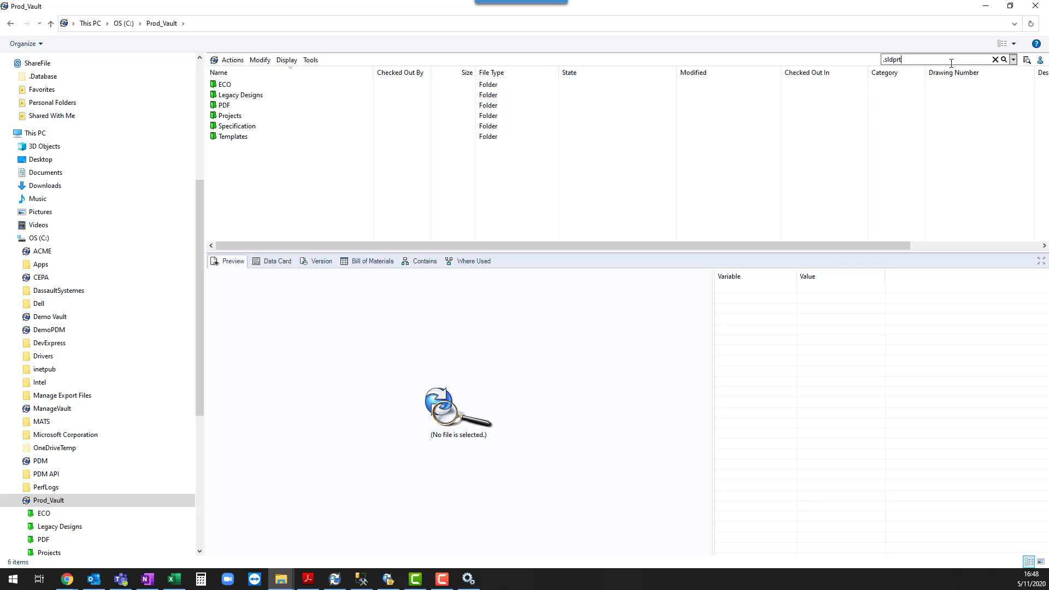
{"action": "key", "text": "Return"}
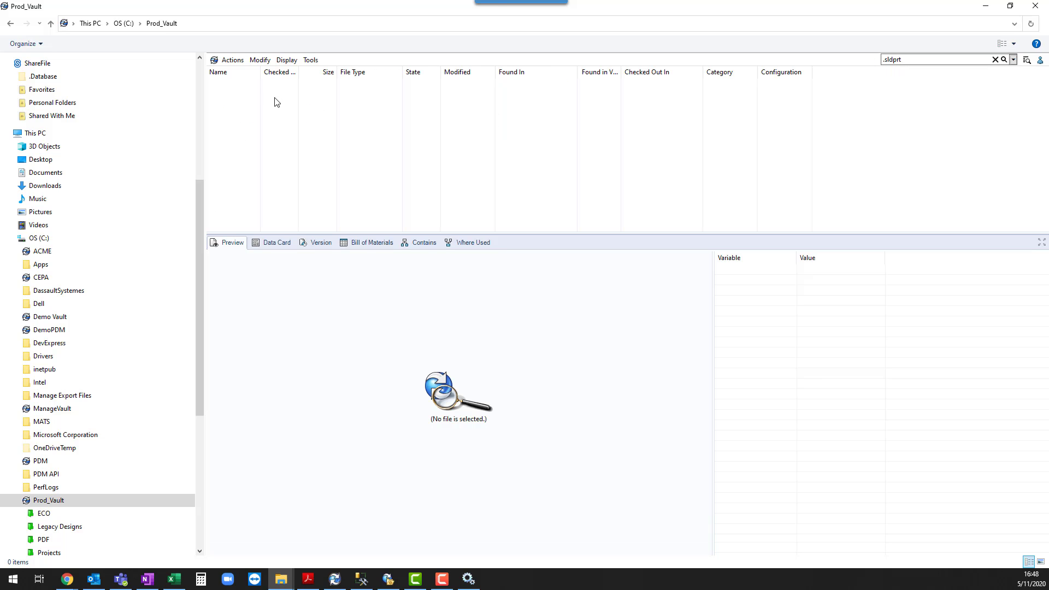
{"action": "left_click", "coordinate": [995, 59]}
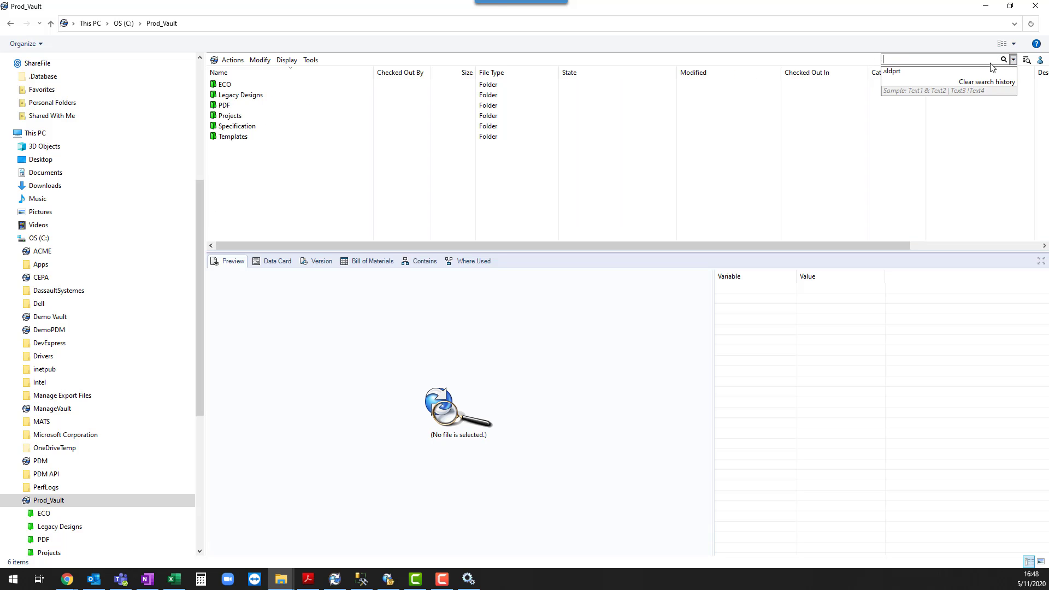
Step: Browse the vault's Projects folder down to P-00001\CAD Files, return to the Prod_Vault root and open the ECO folder
{"action": "double_click", "coordinate": [230, 116]}
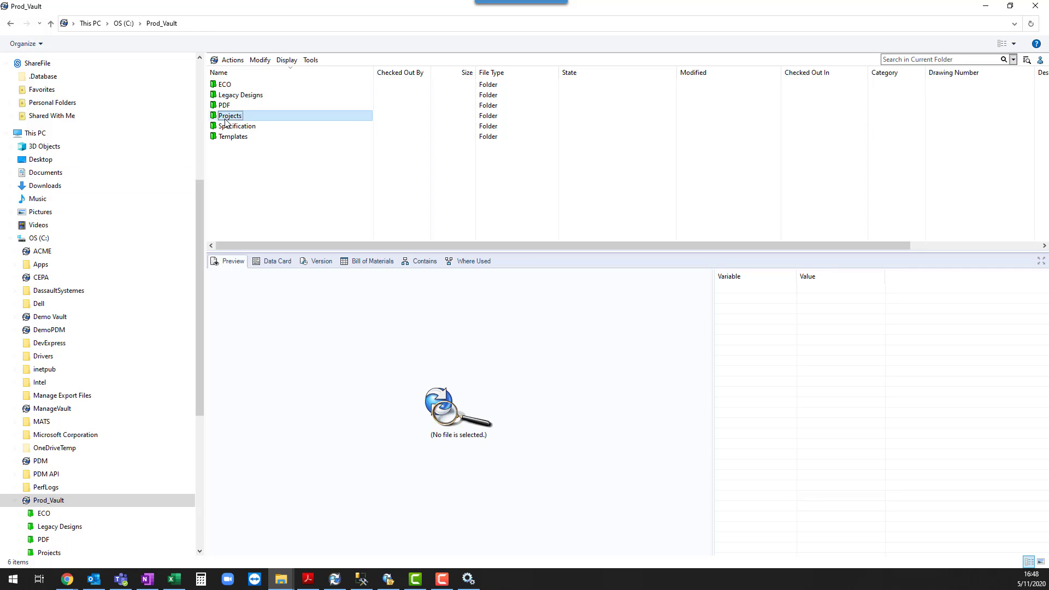
{"action": "left_click", "coordinate": [170, 27]}
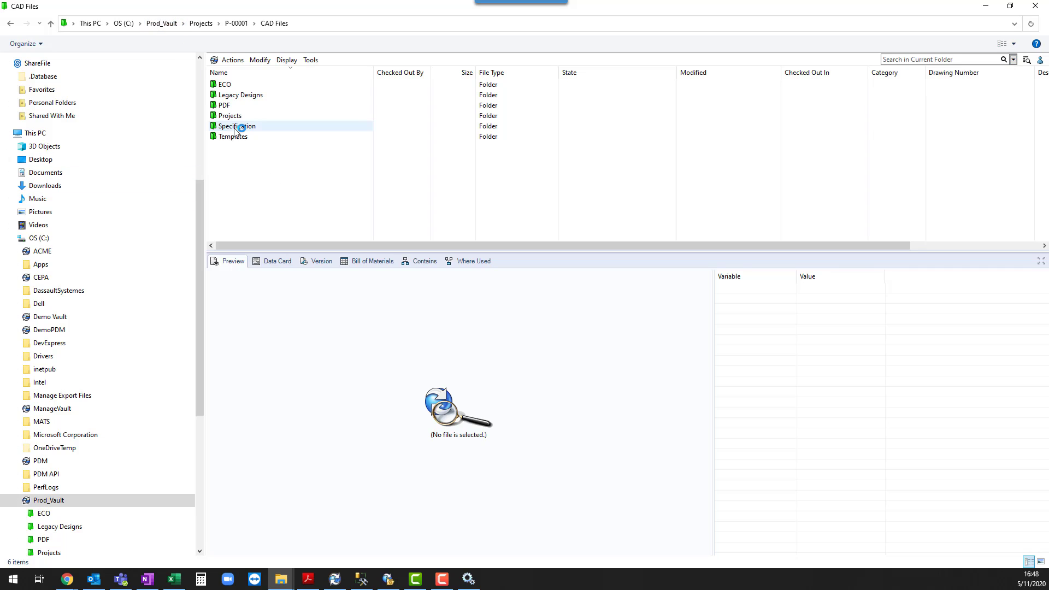
{"action": "double_click", "coordinate": [223, 85]}
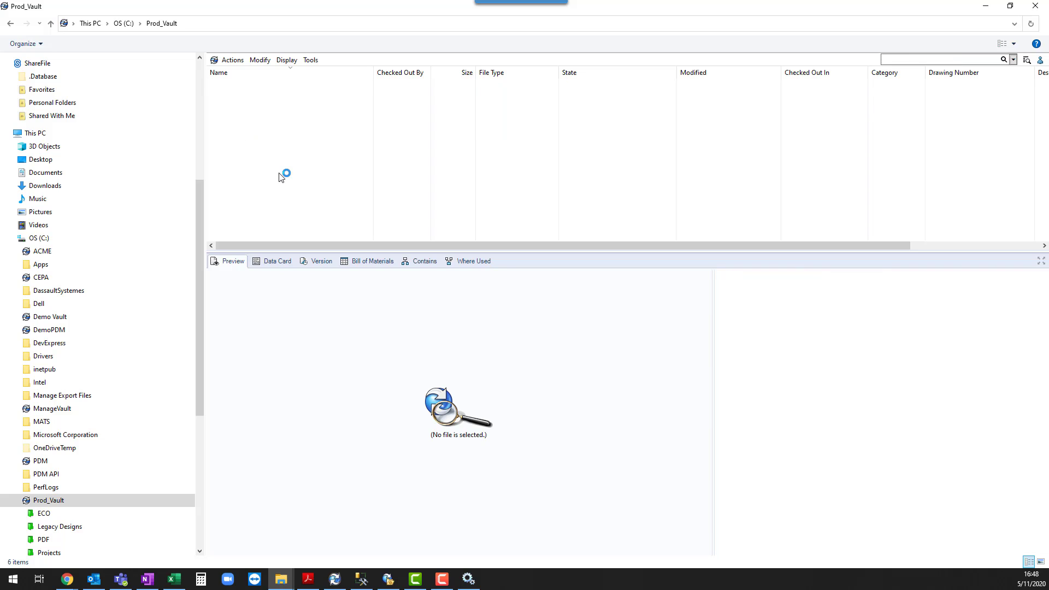
Step: Check out ECO-00000001.xml in the ECO folder and check it back in
{"action": "left_click", "coordinate": [252, 88]}
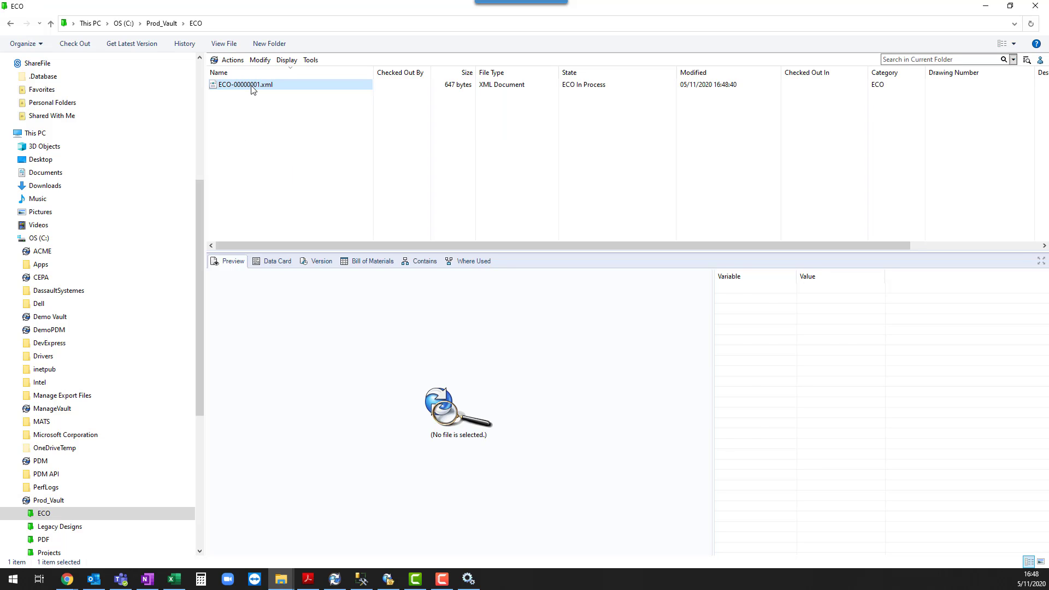
{"action": "left_click", "coordinate": [81, 43]}
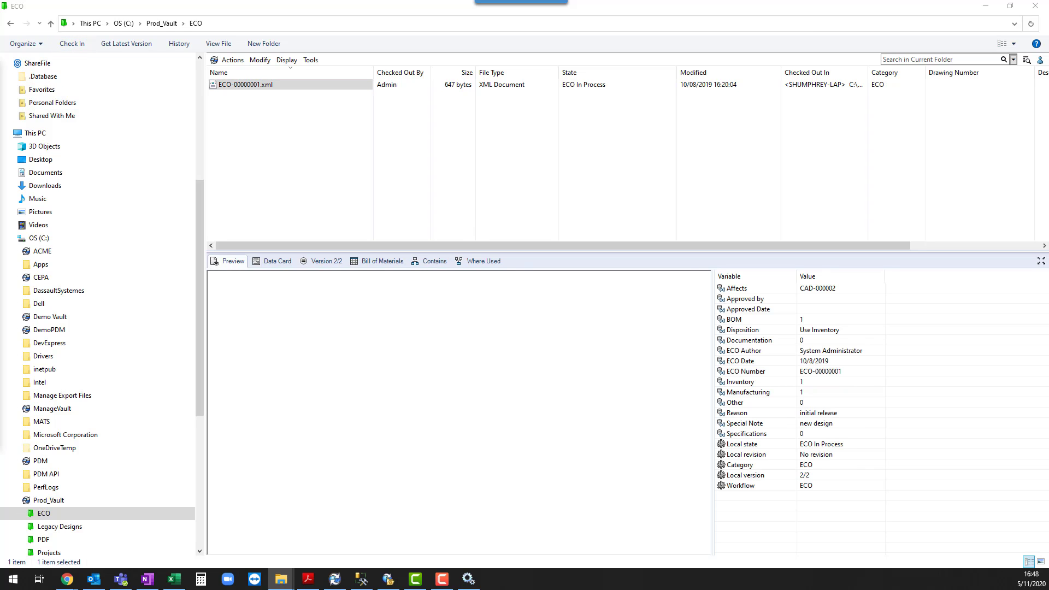
{"action": "left_click", "coordinate": [71, 43]}
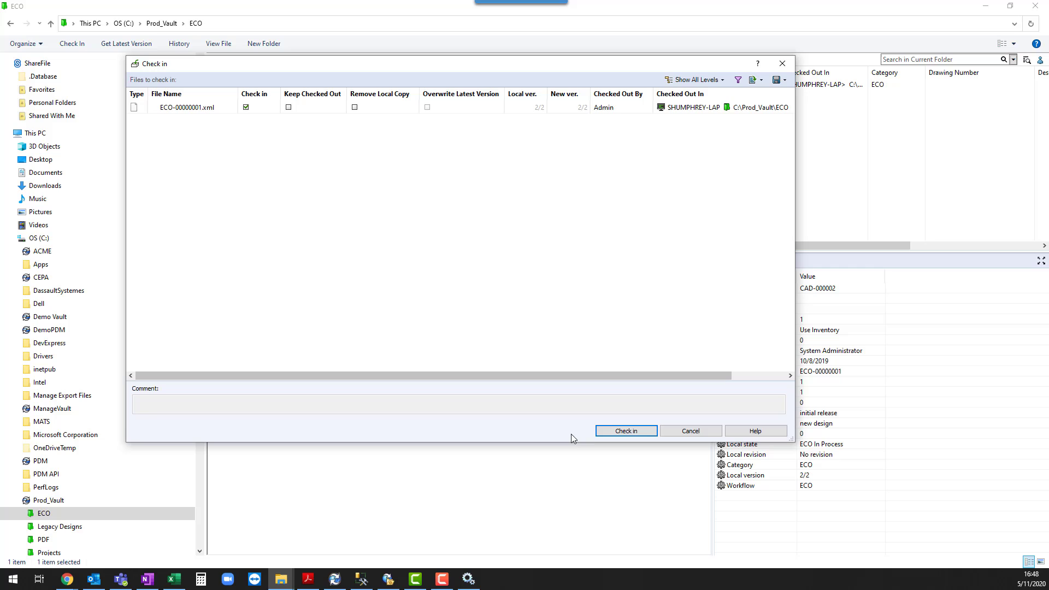
{"action": "left_click", "coordinate": [622, 431]}
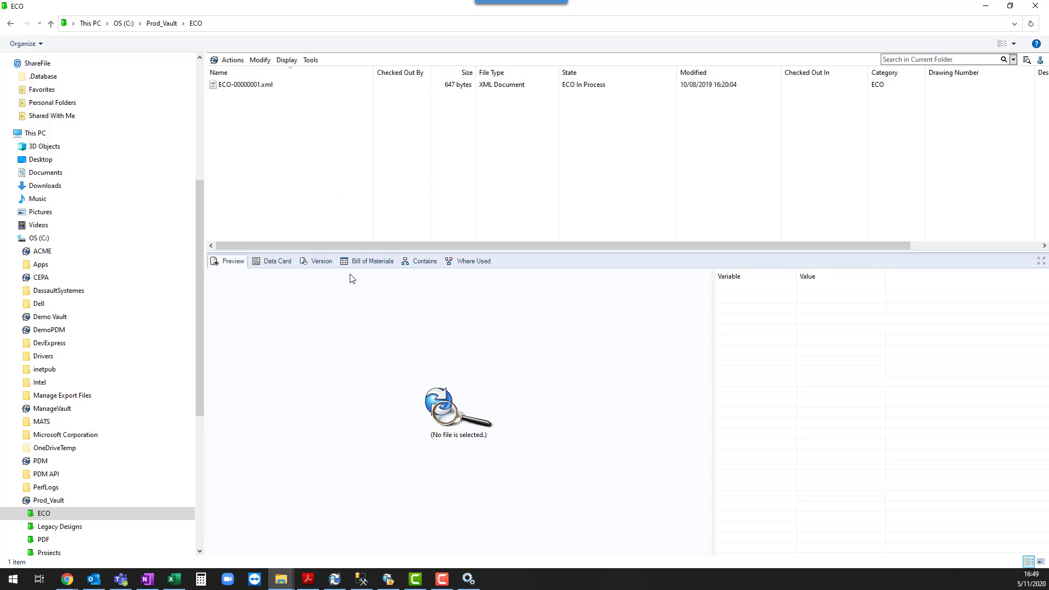
{"action": "left_click", "coordinate": [443, 580]}
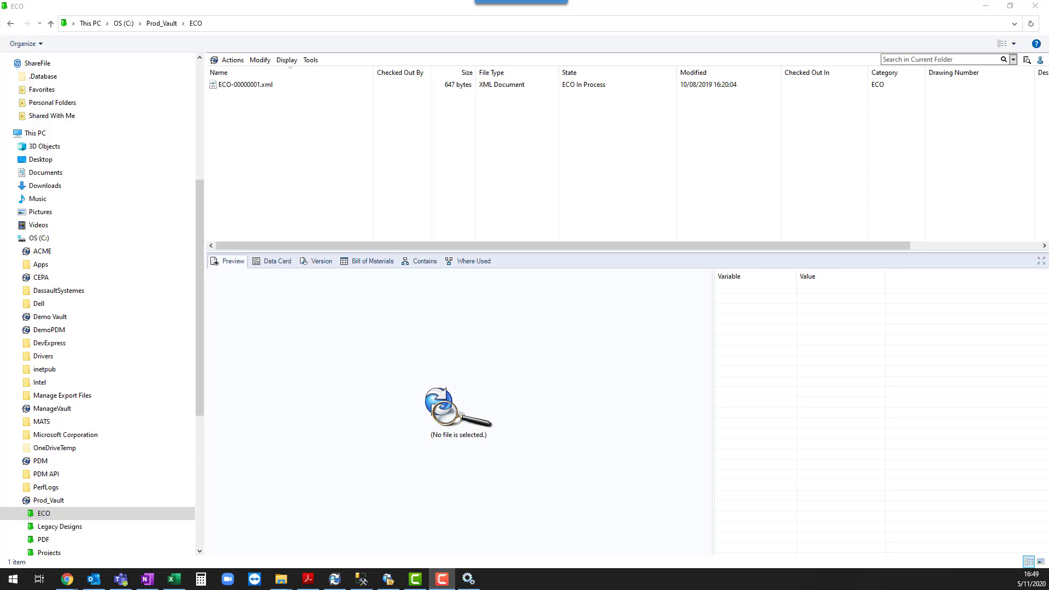